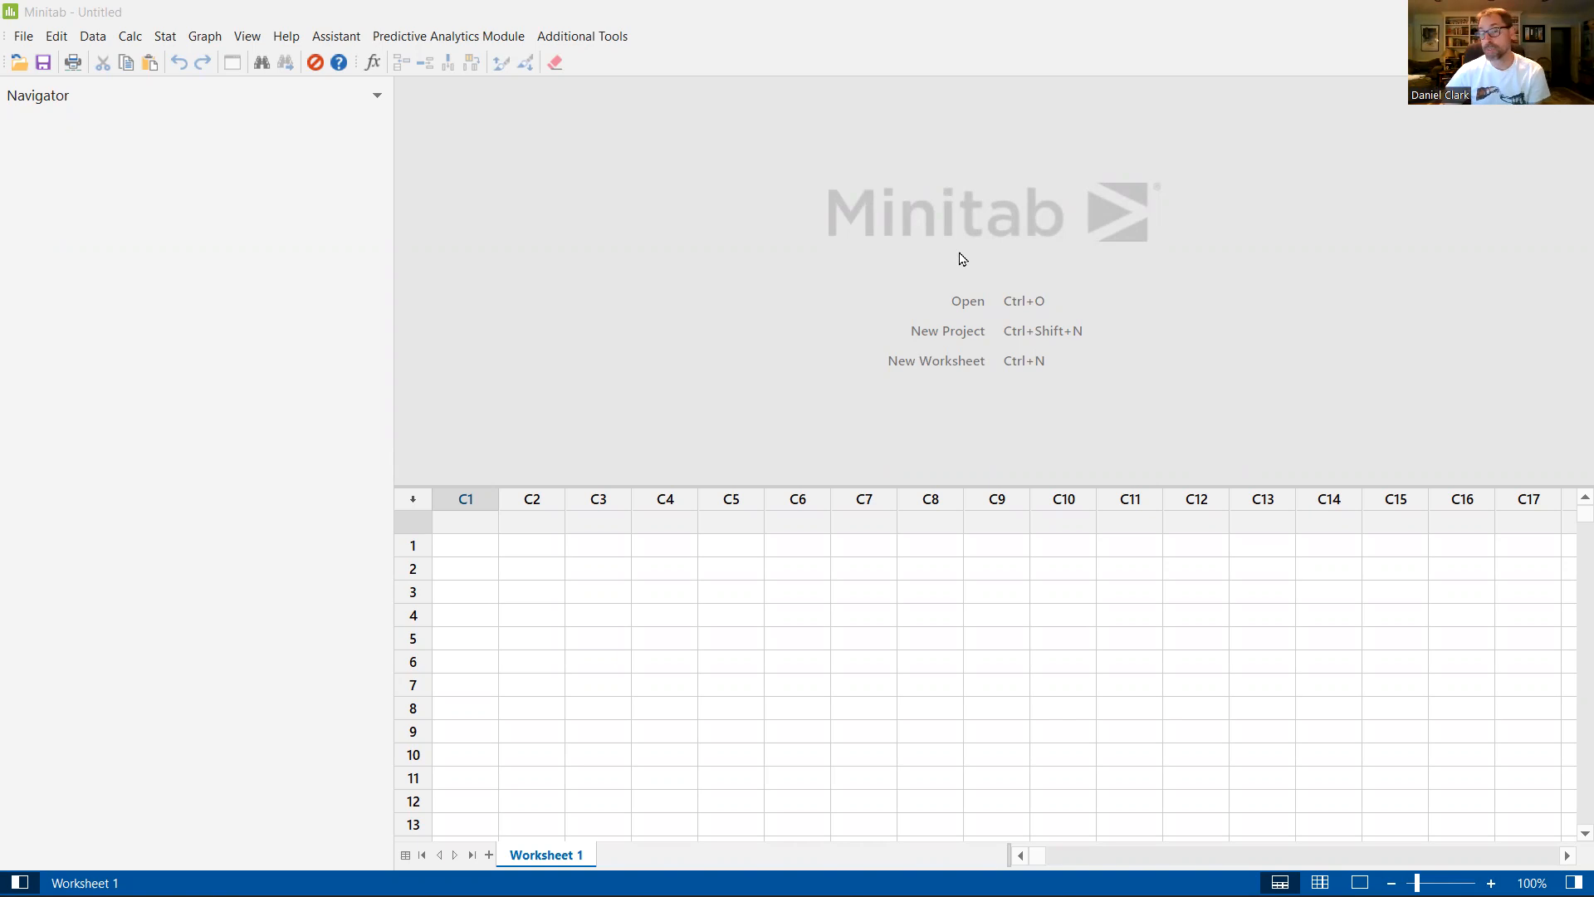
# Step: Open the Minitab project file 2 PROPORTION TEST.MPJ from the English Editions 3-4-5-6-V19 folder
pyautogui.click(24, 35)
pyautogui.click(38, 98)
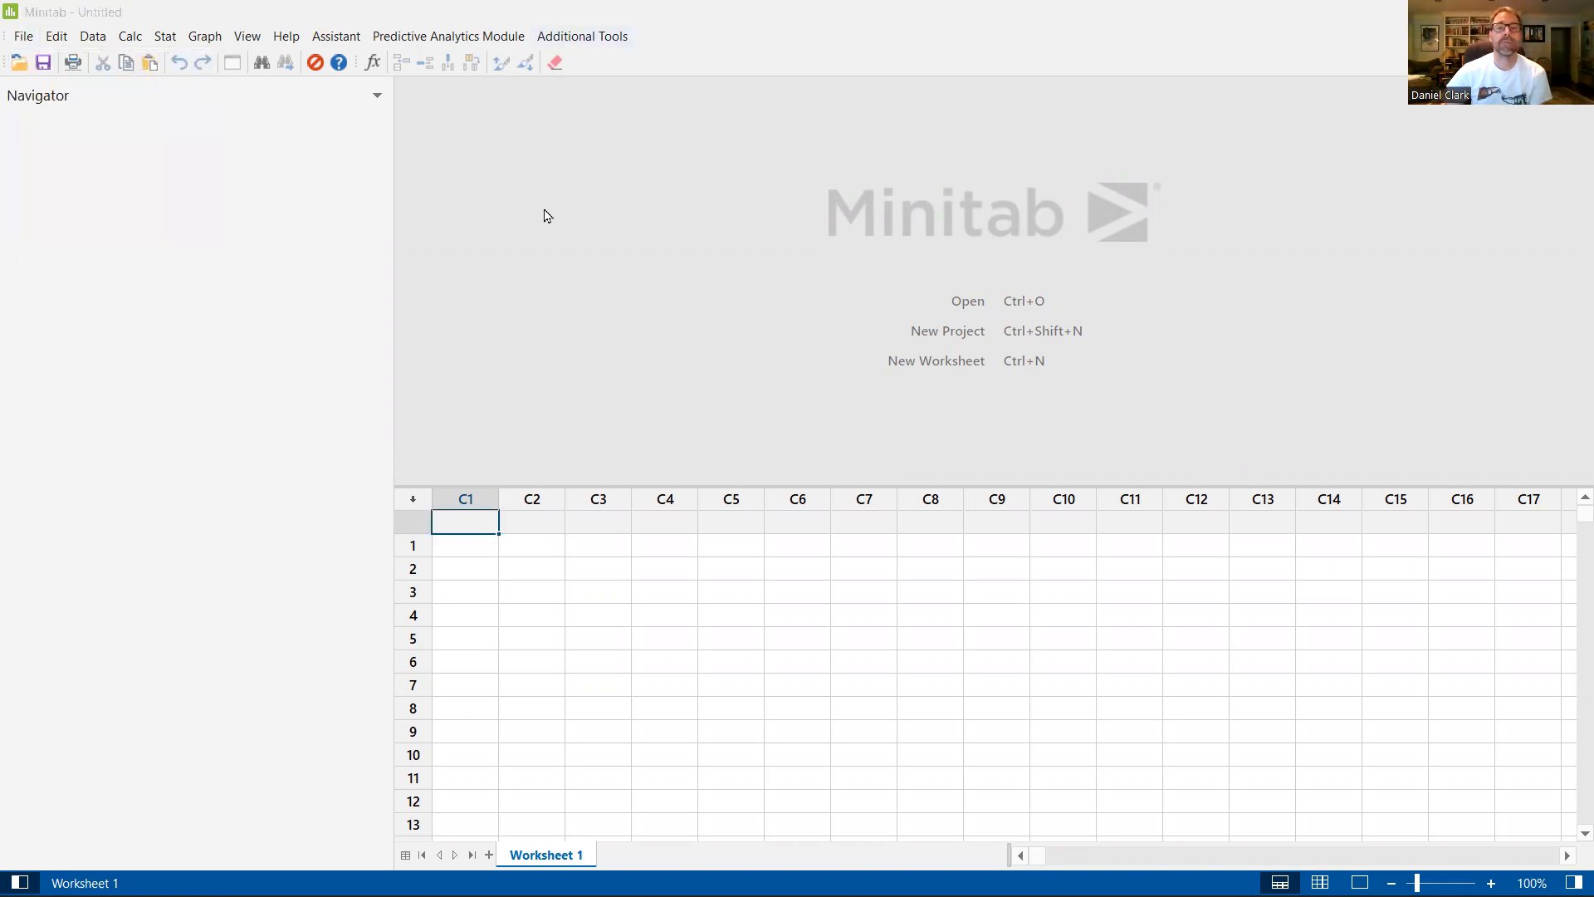
pyautogui.click(646, 257)
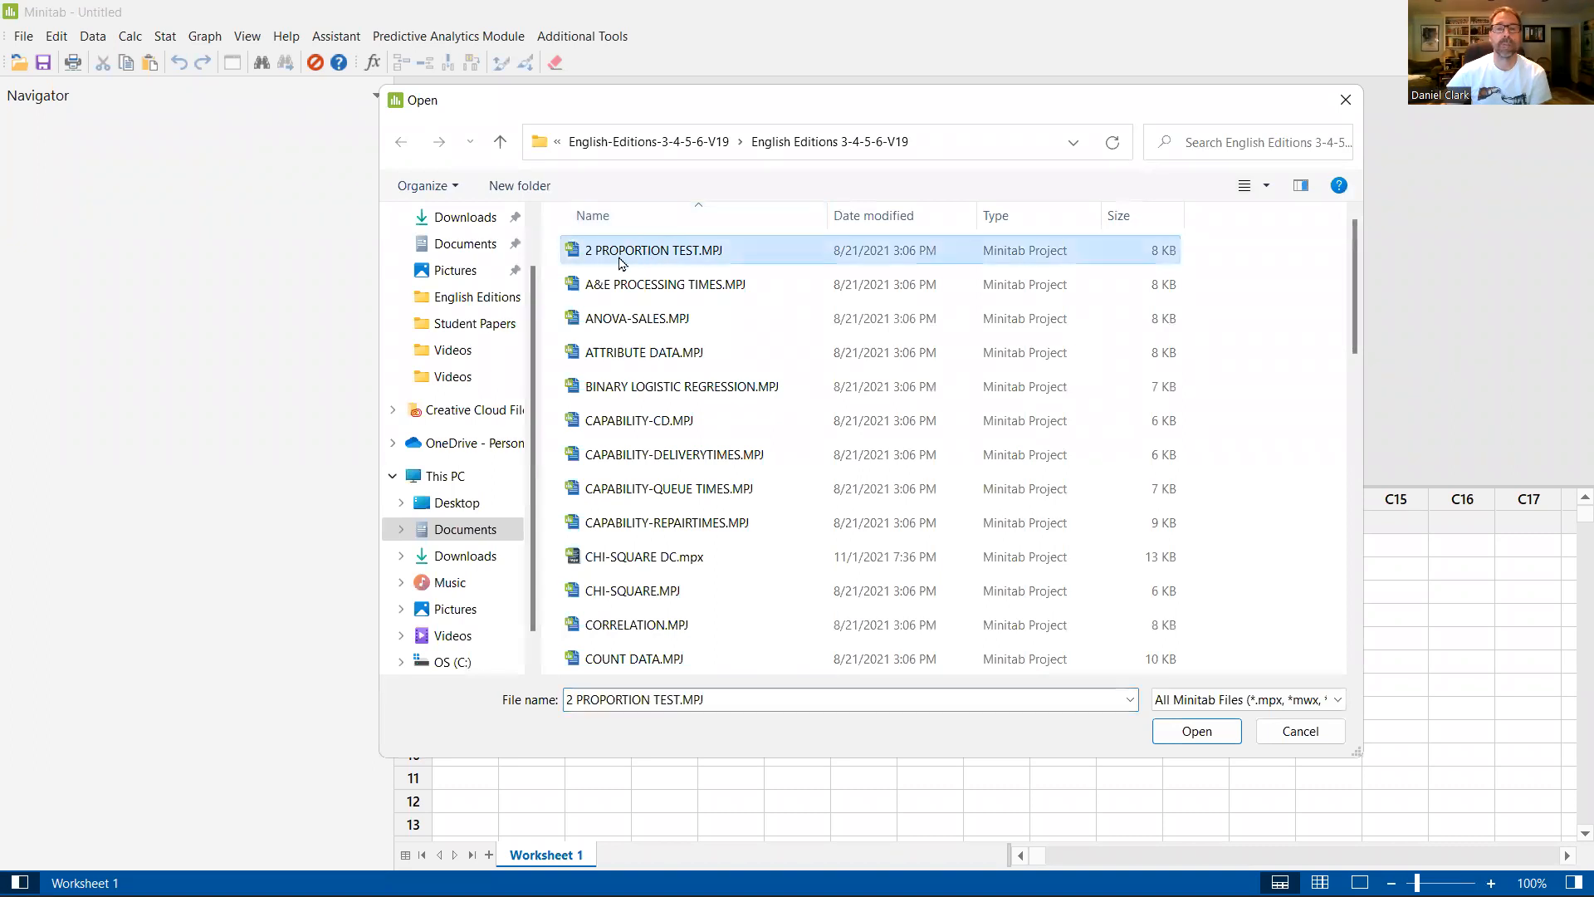
pyautogui.click(1196, 730)
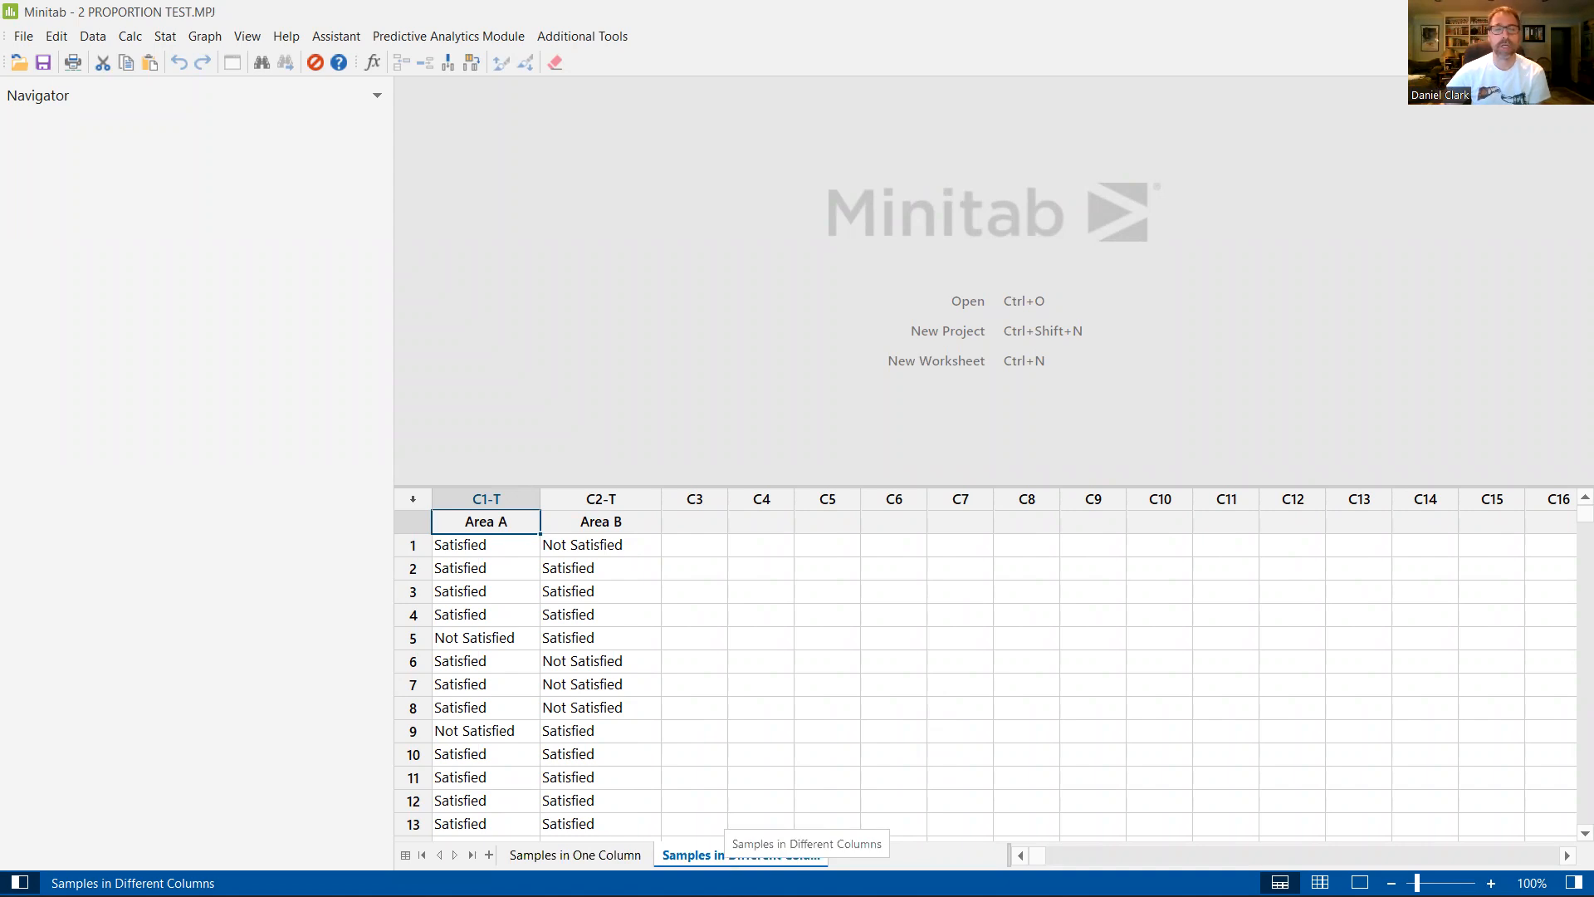
# Step: Examine the Area A and Area B columns of the Samples in Different Columns worksheet down to their last entries
pyautogui.click(598, 859)
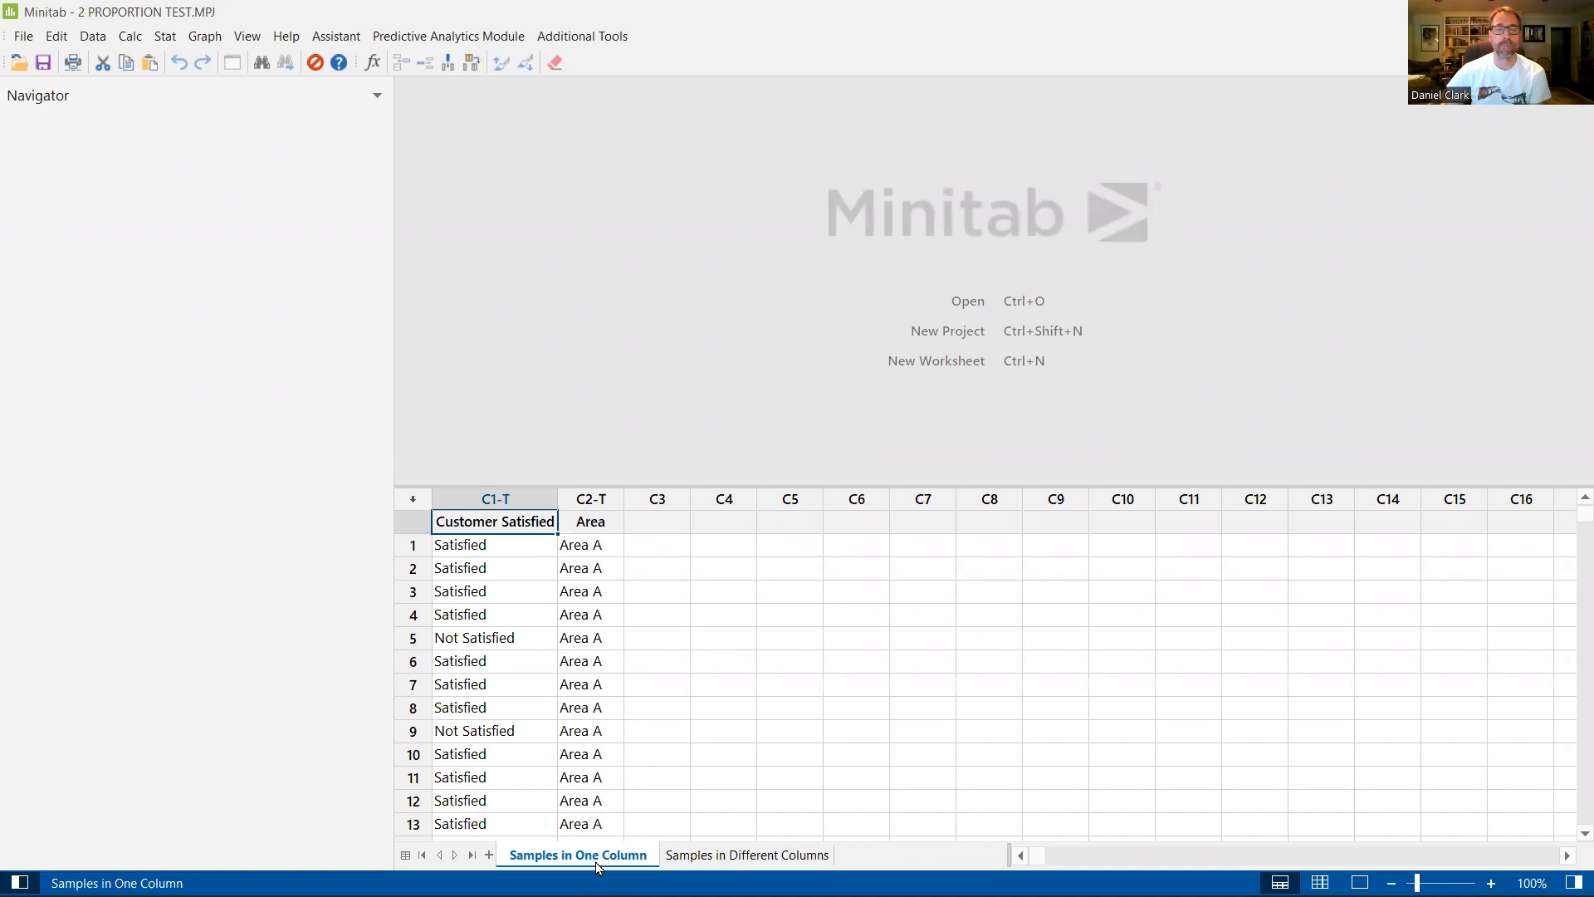
pyautogui.click(738, 859)
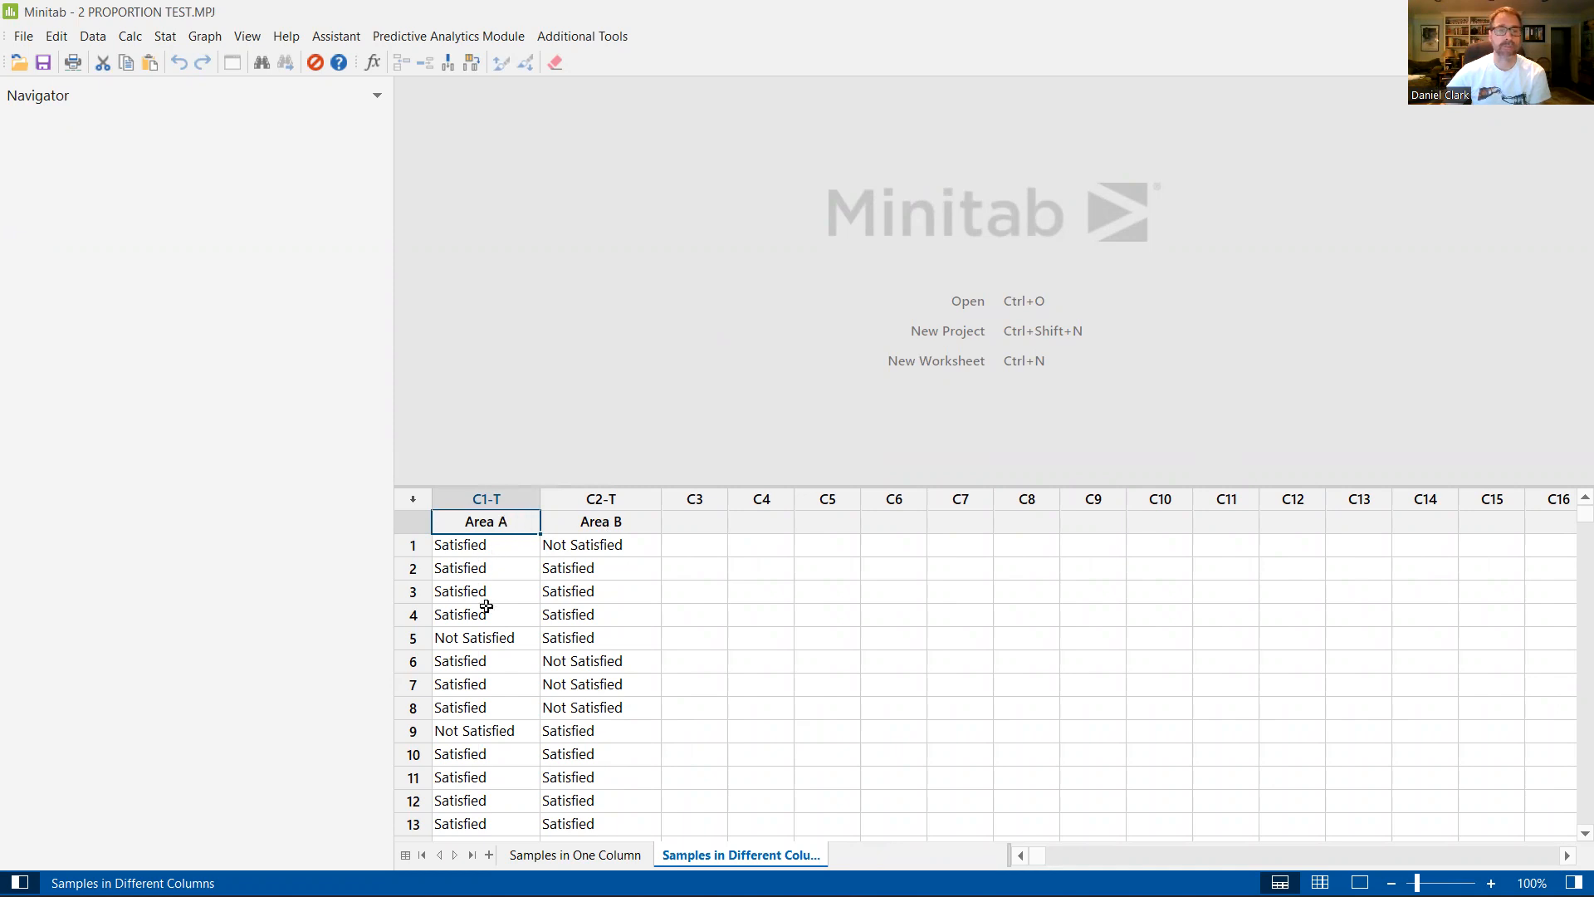
pyautogui.scroll(-1, 485, 624)
pyautogui.scroll(-6, 485, 624)
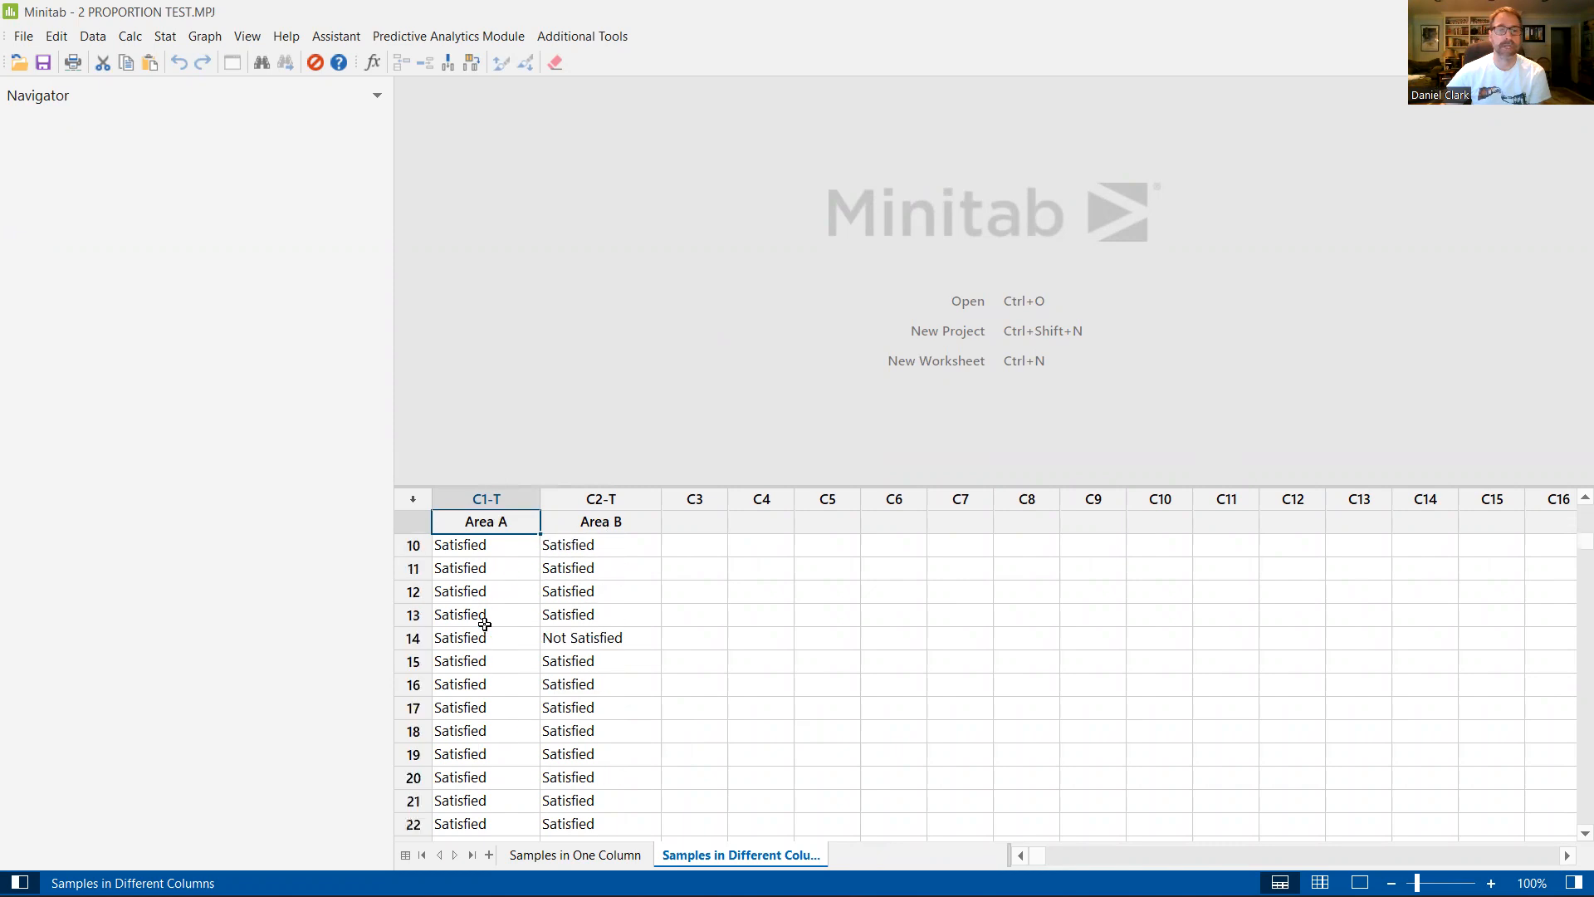
pyautogui.scroll(7, 484, 624)
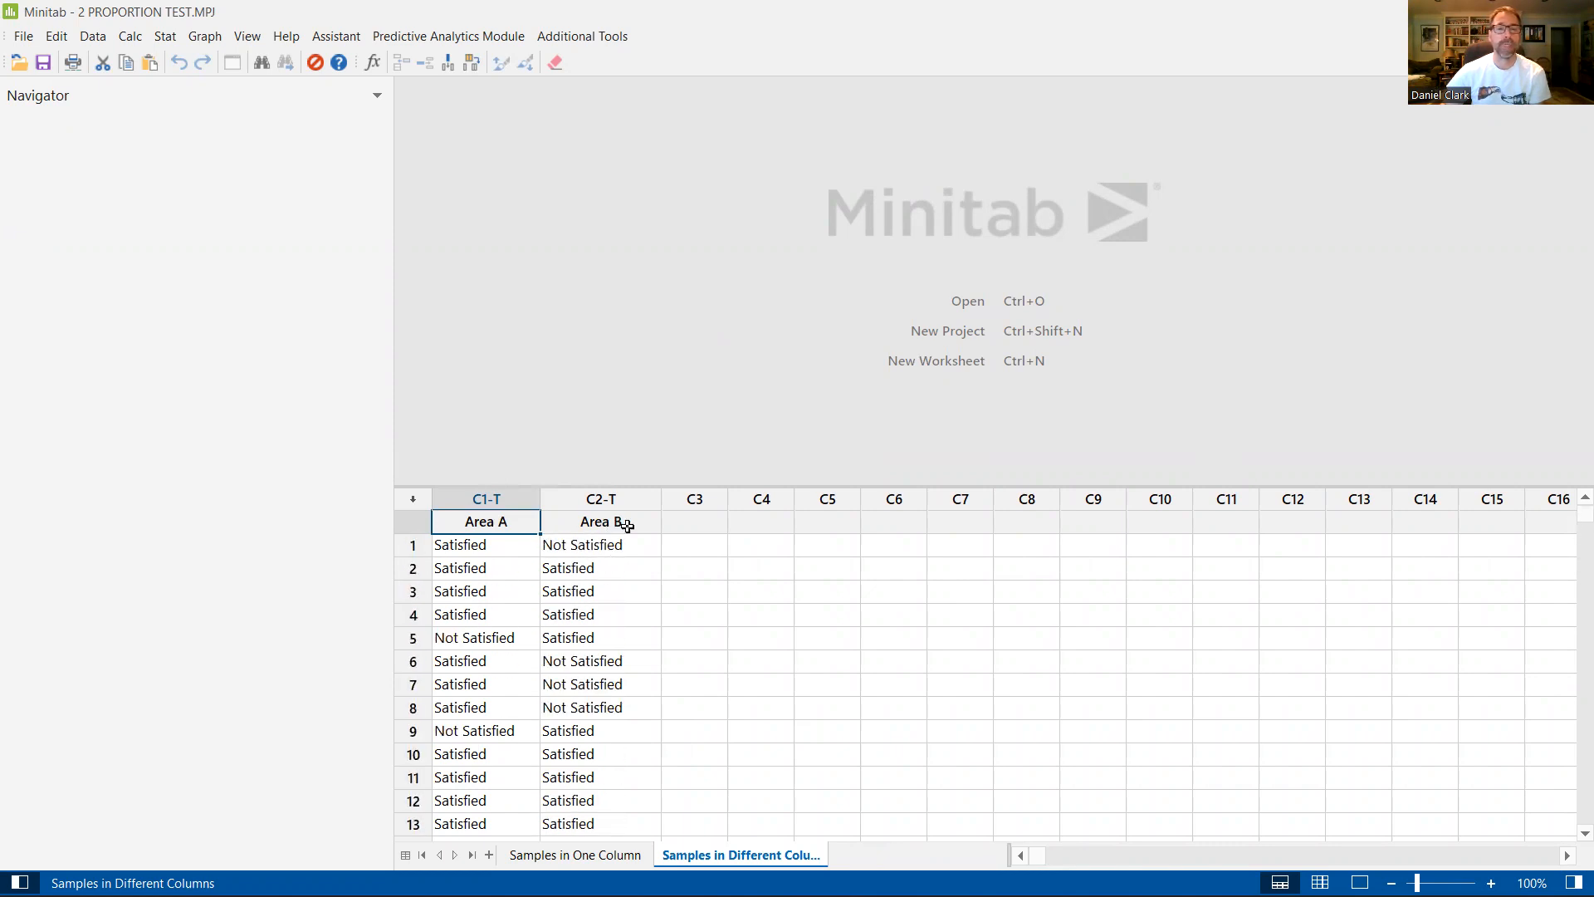
pyautogui.scroll(-12, 632, 622)
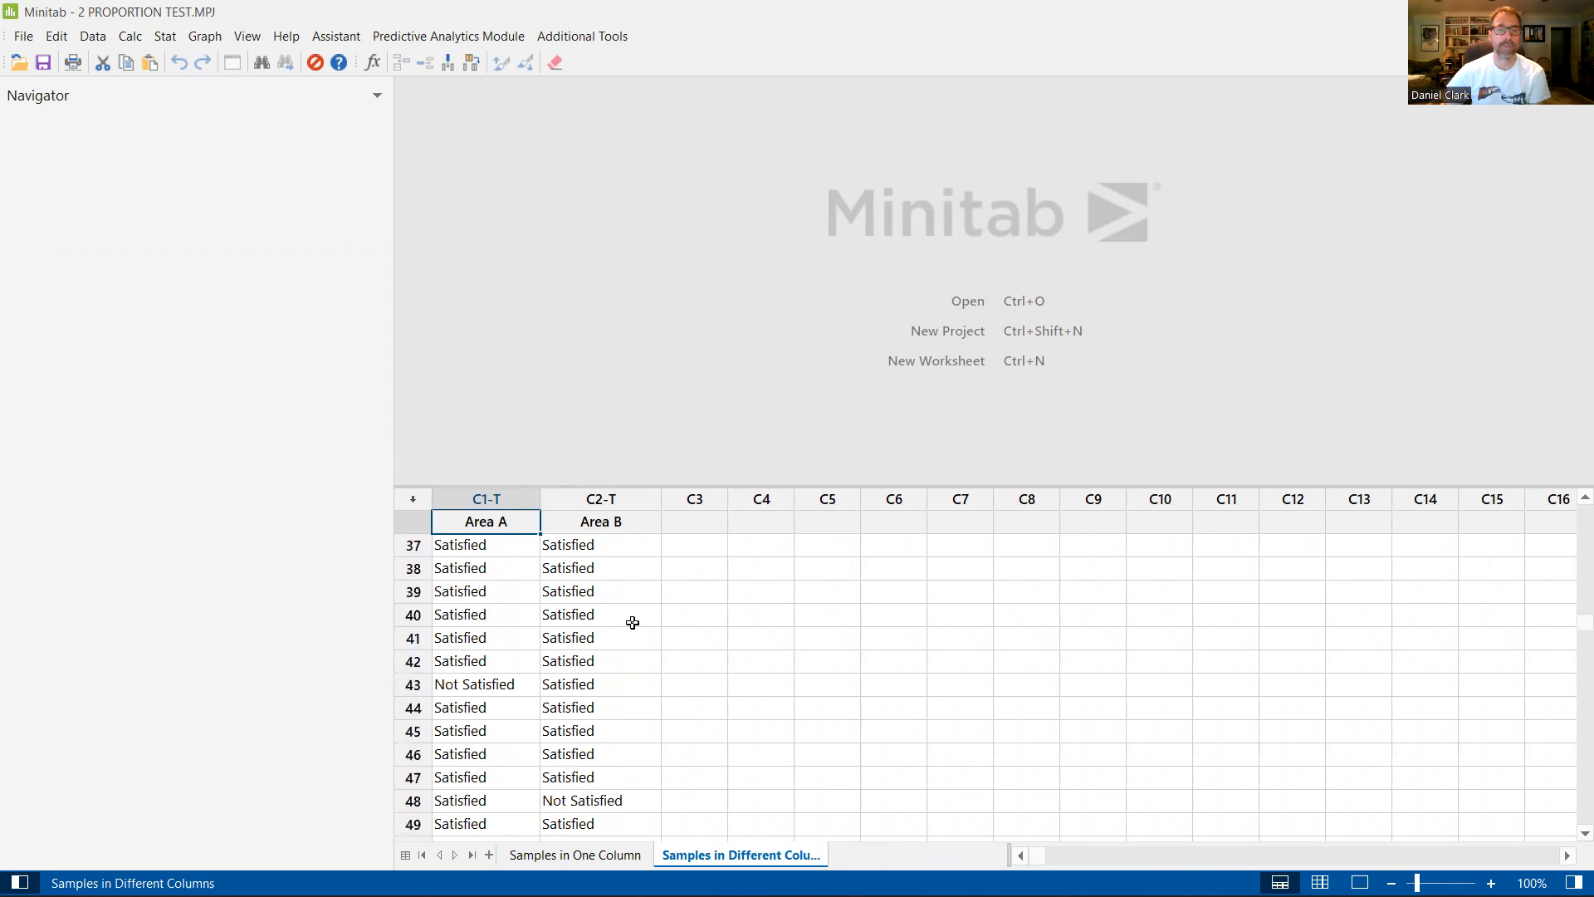
pyautogui.scroll(-20, 632, 623)
pyautogui.scroll(9, 633, 622)
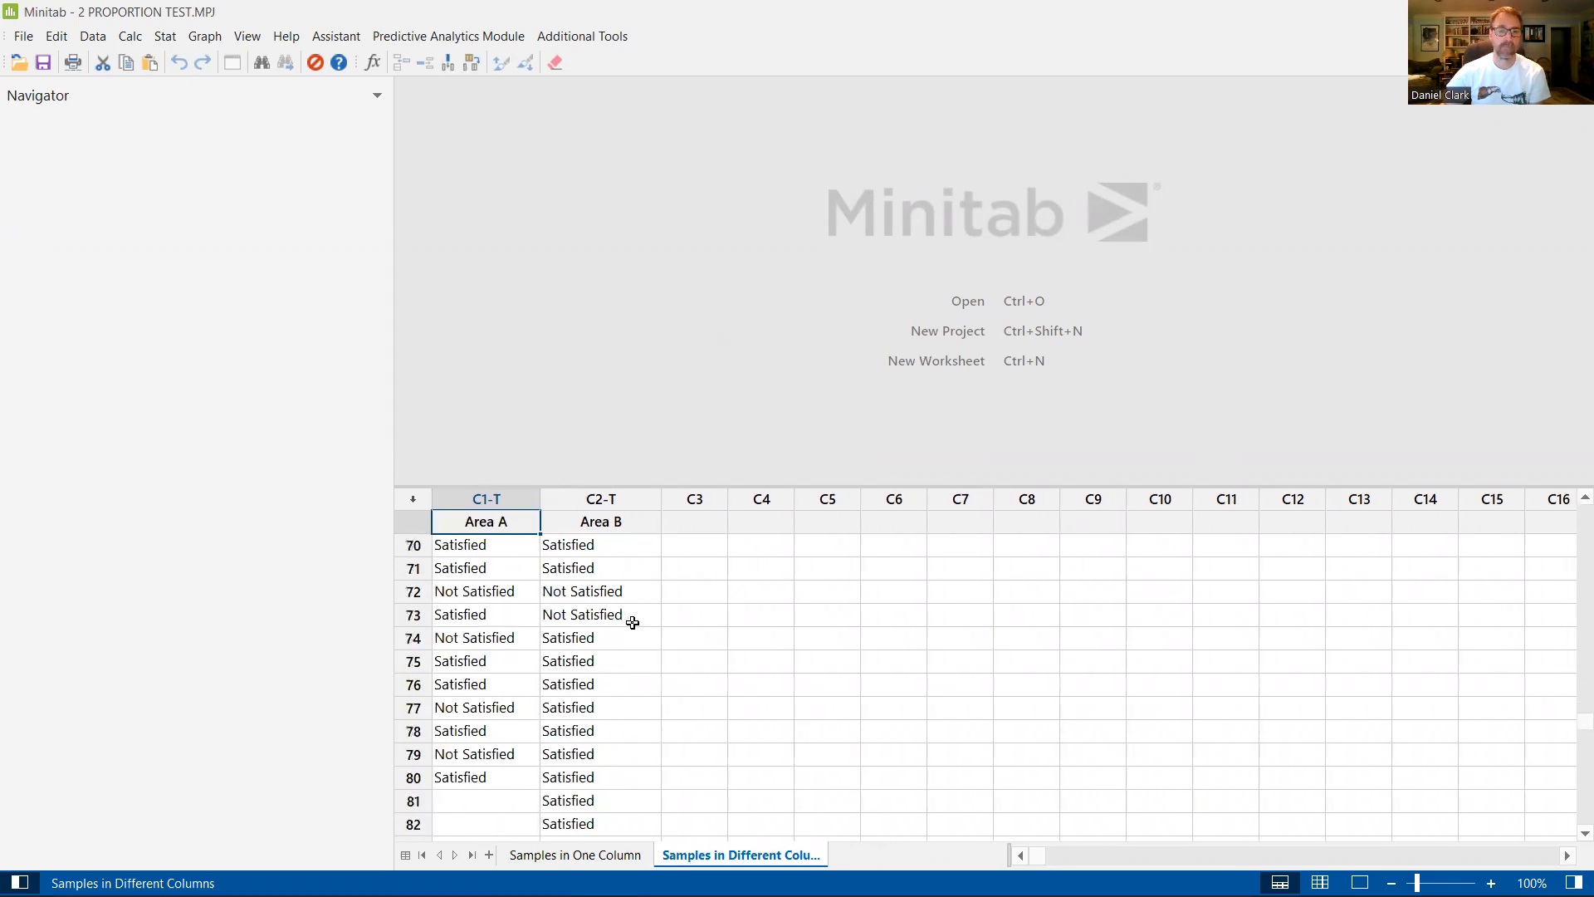
pyautogui.scroll(-1, 632, 622)
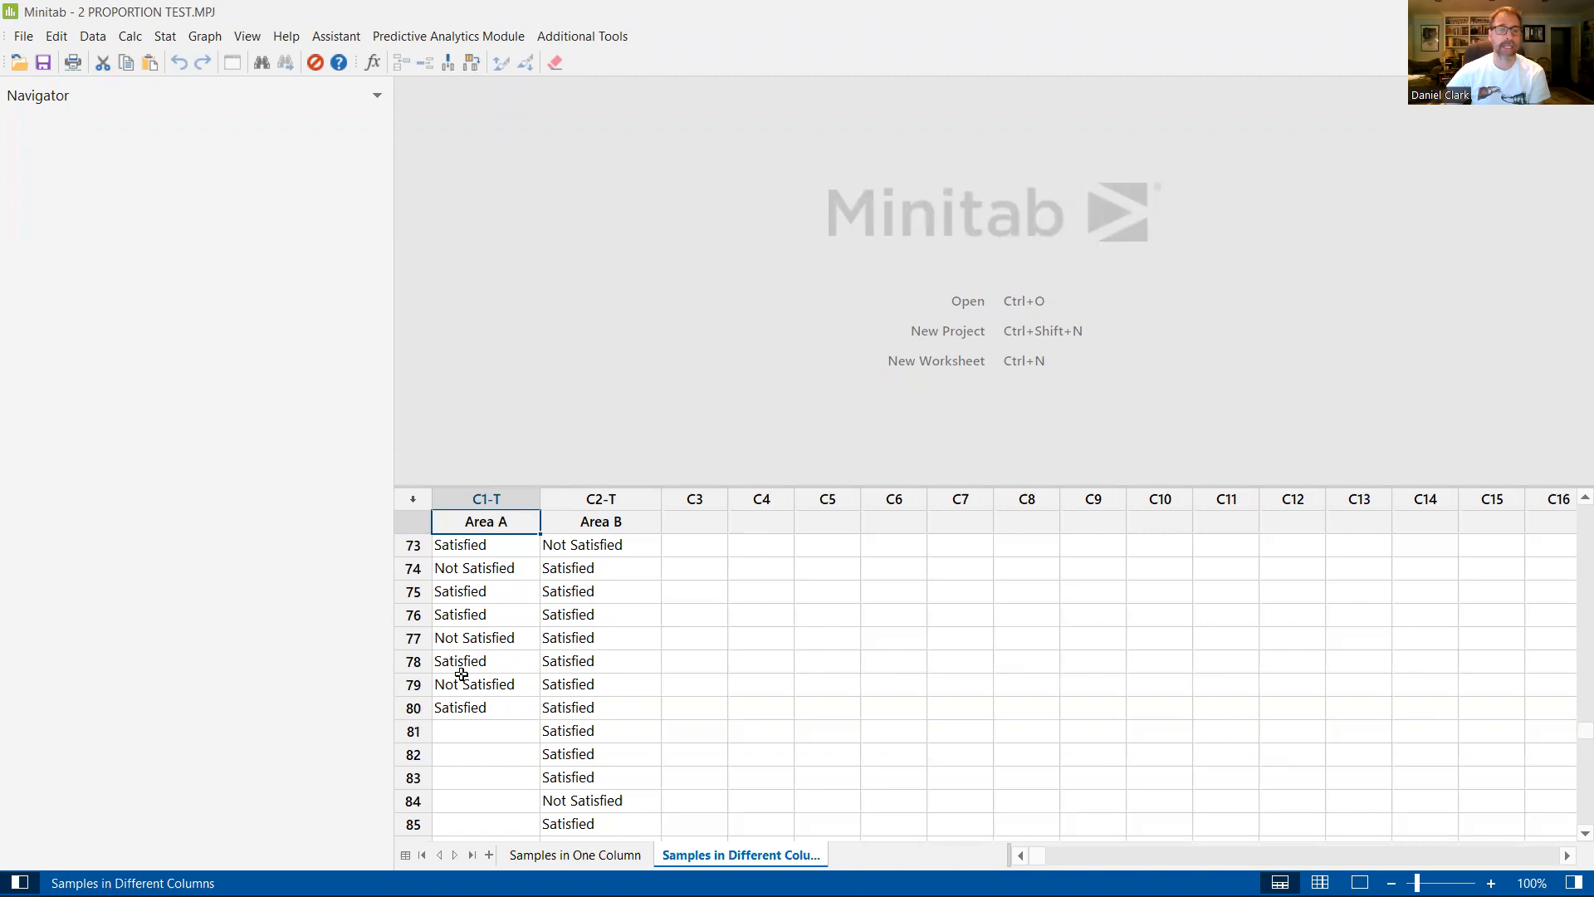
pyautogui.scroll(-12, 590, 676)
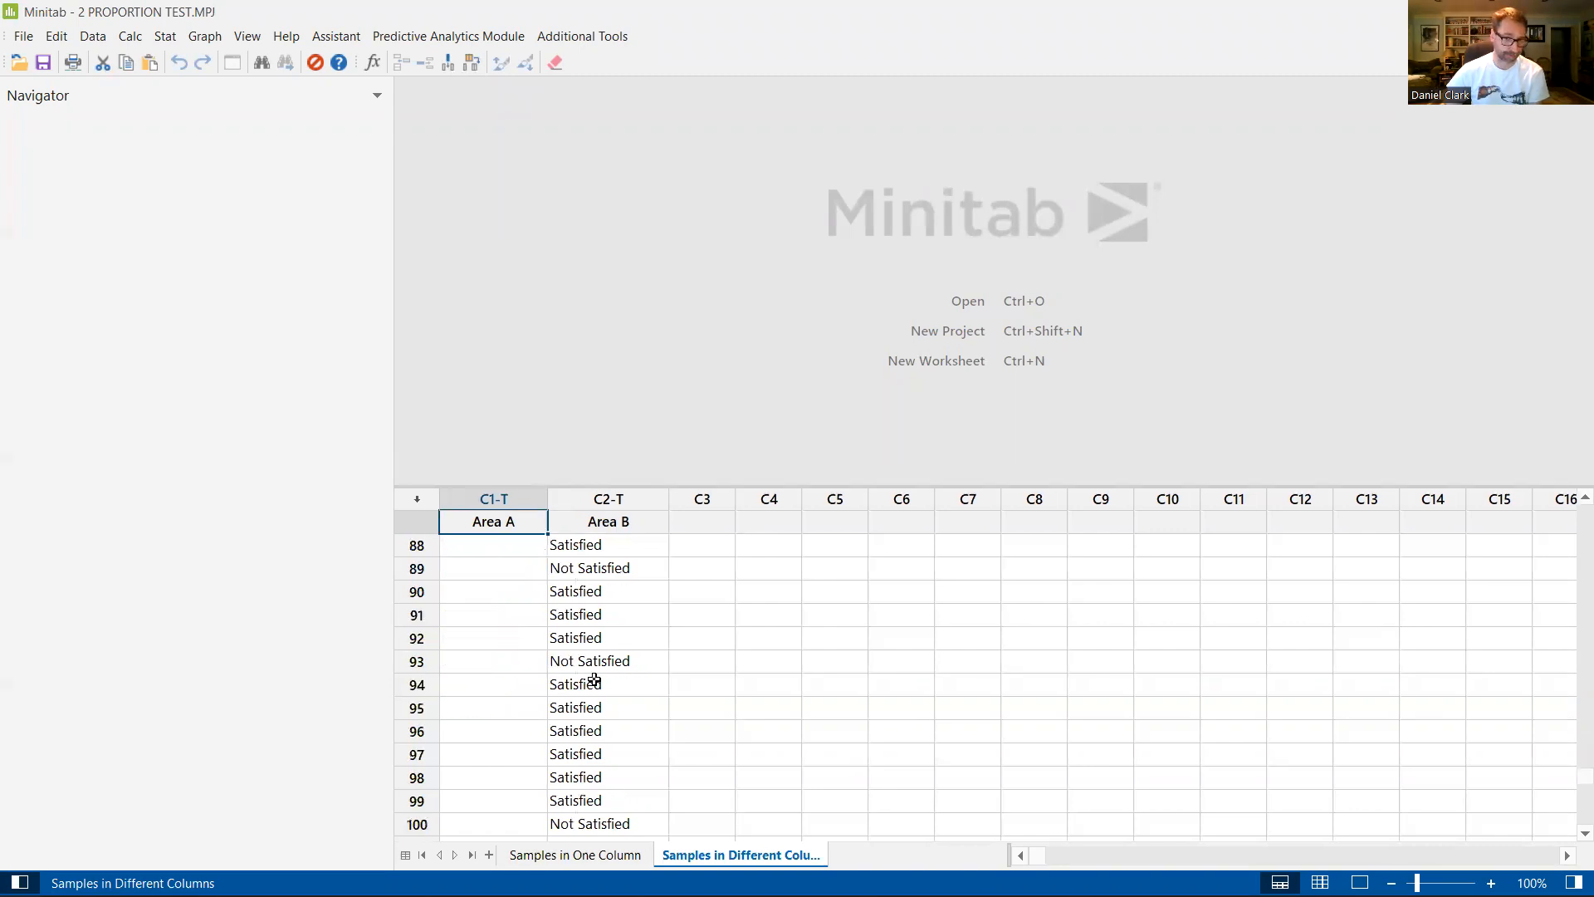
pyautogui.scroll(3, 594, 679)
pyautogui.scroll(2, 595, 679)
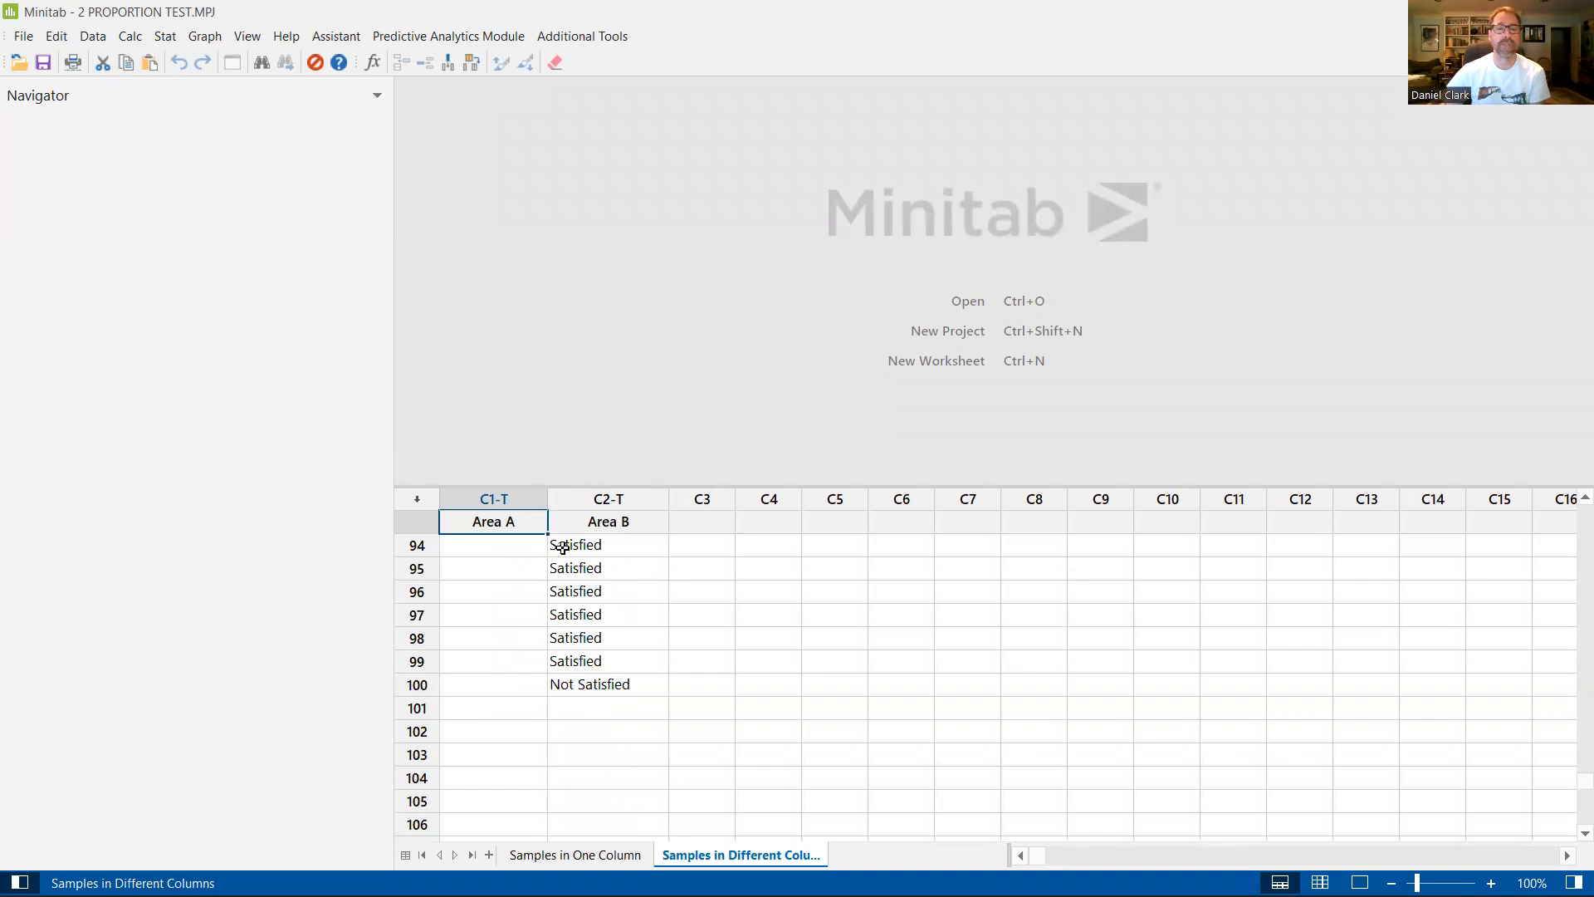
pyautogui.scroll(12, 645, 744)
pyautogui.scroll(19, 644, 745)
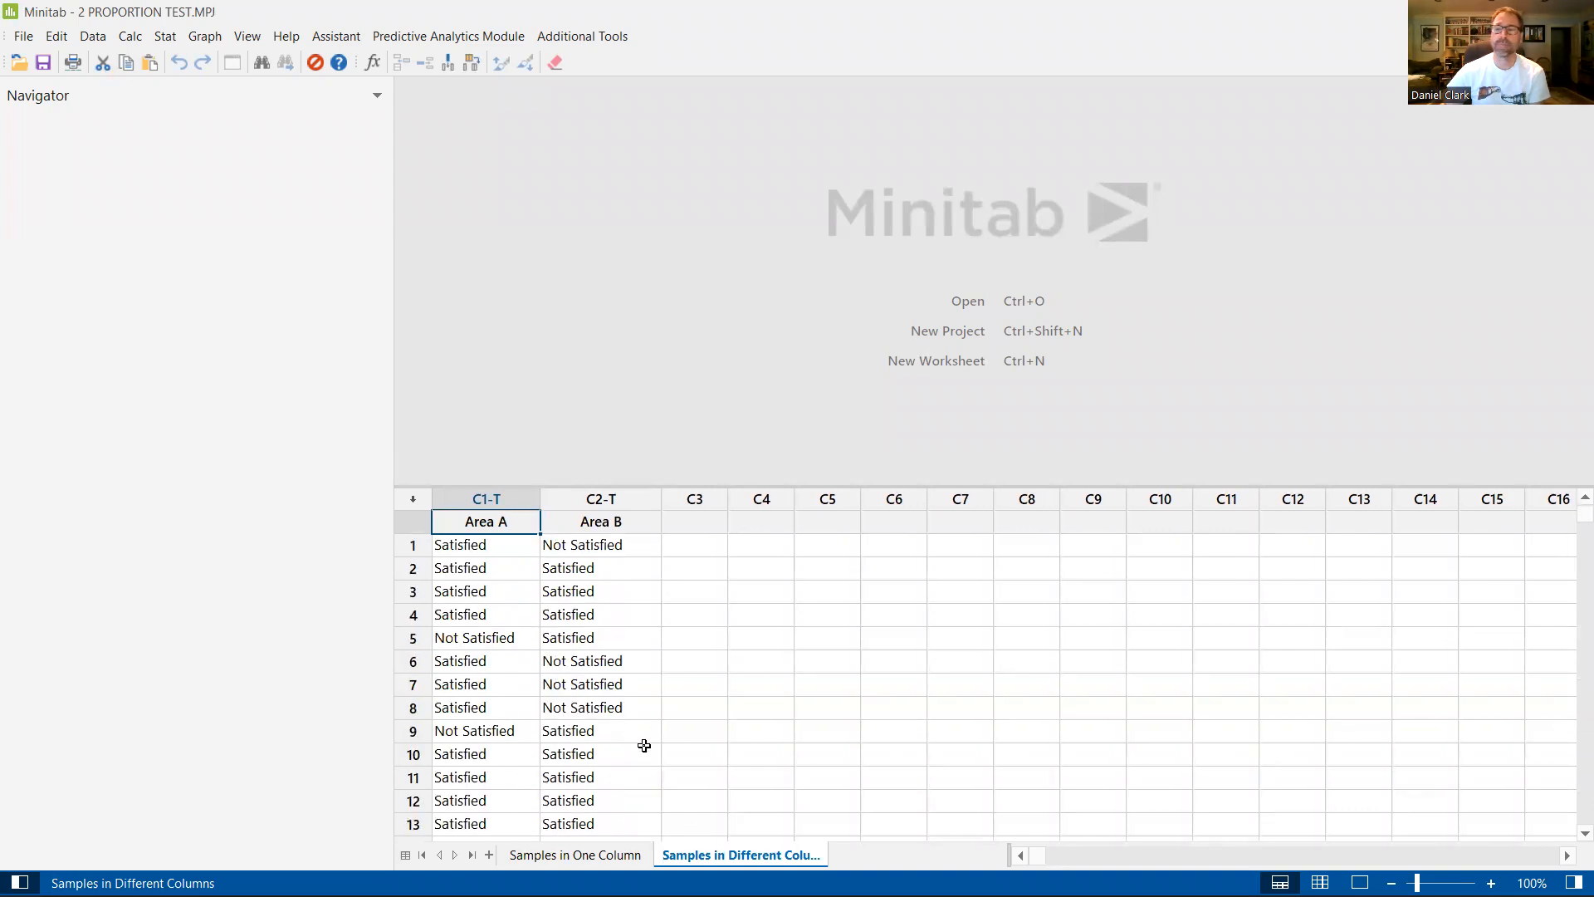
# Step: Examine the Customer Satisfied responses in the Samples in One Column worksheet from the first row to the last
pyautogui.click(553, 855)
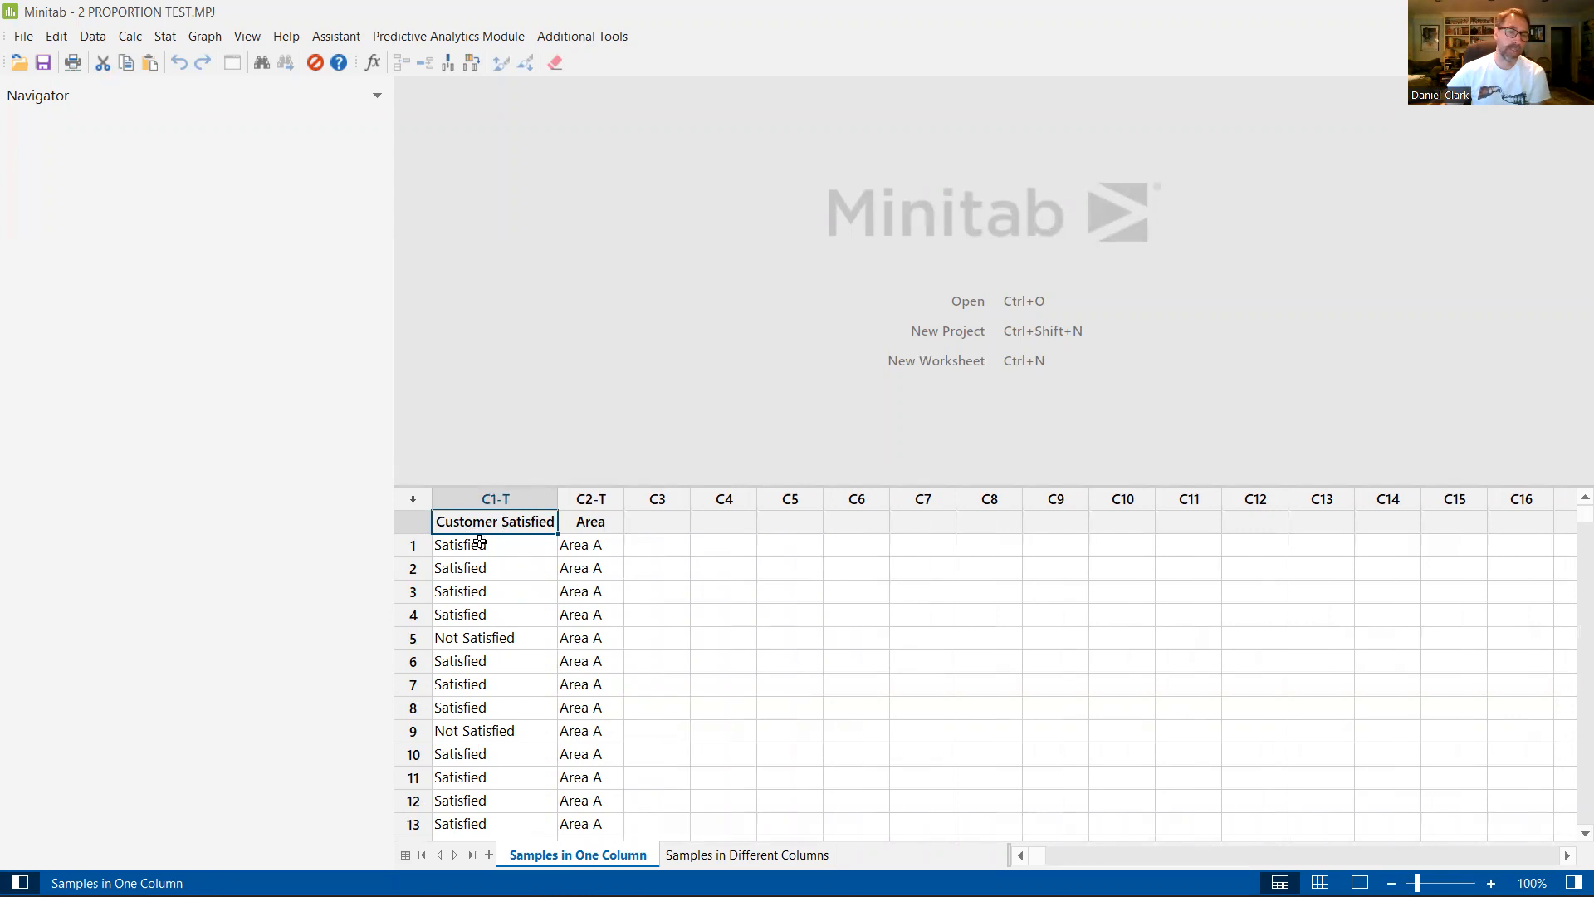
pyautogui.scroll(-20, 484, 571)
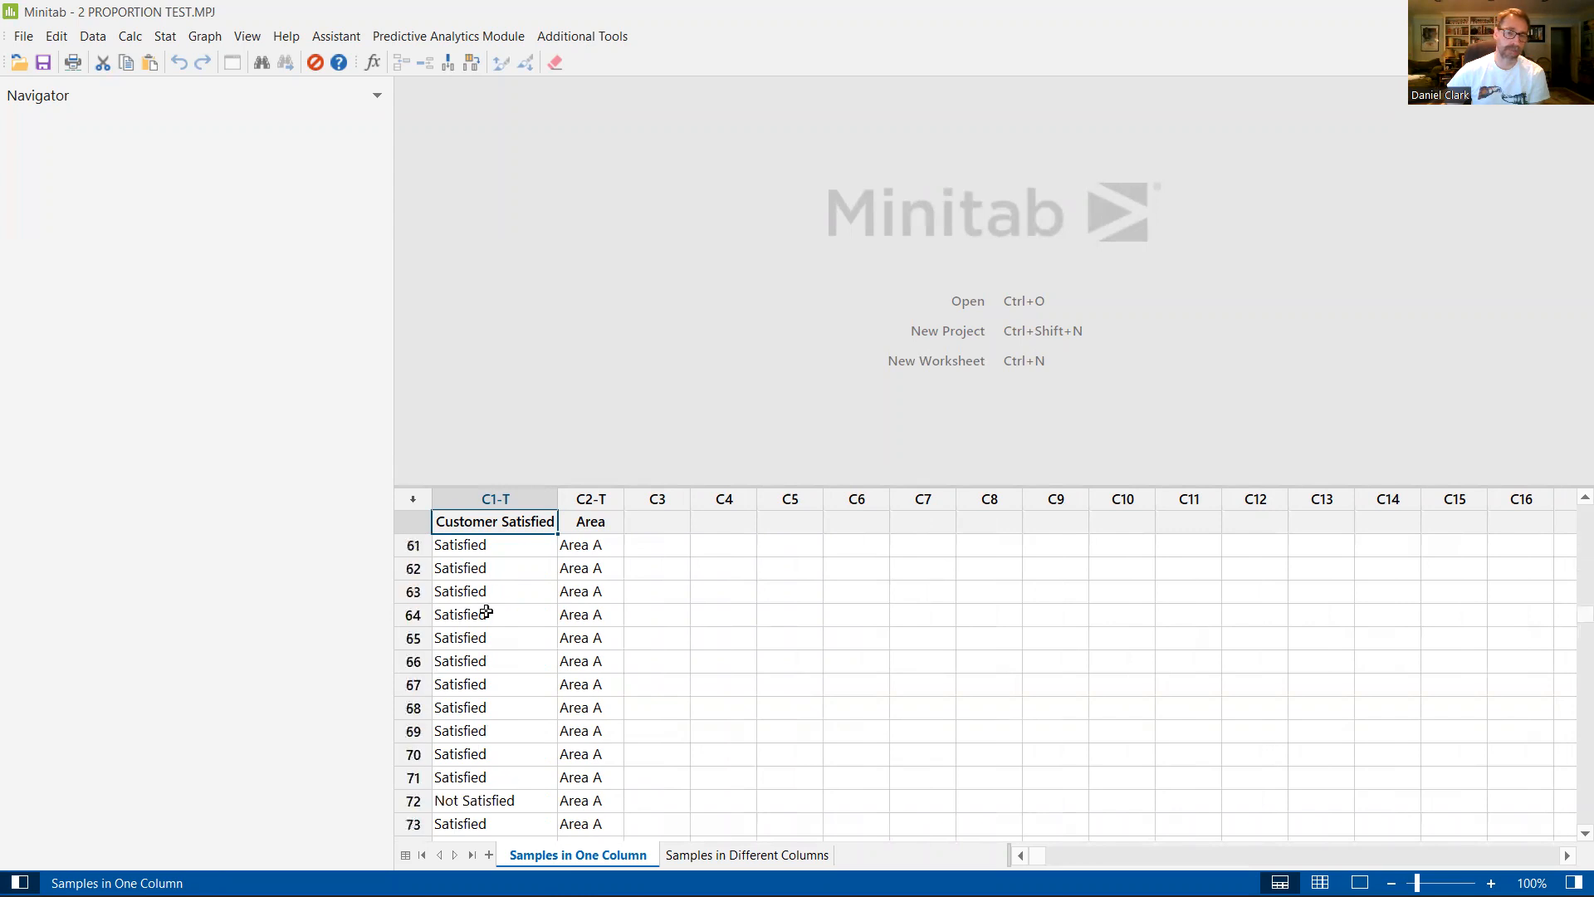
pyautogui.scroll(-20, 487, 614)
pyautogui.scroll(3, 488, 628)
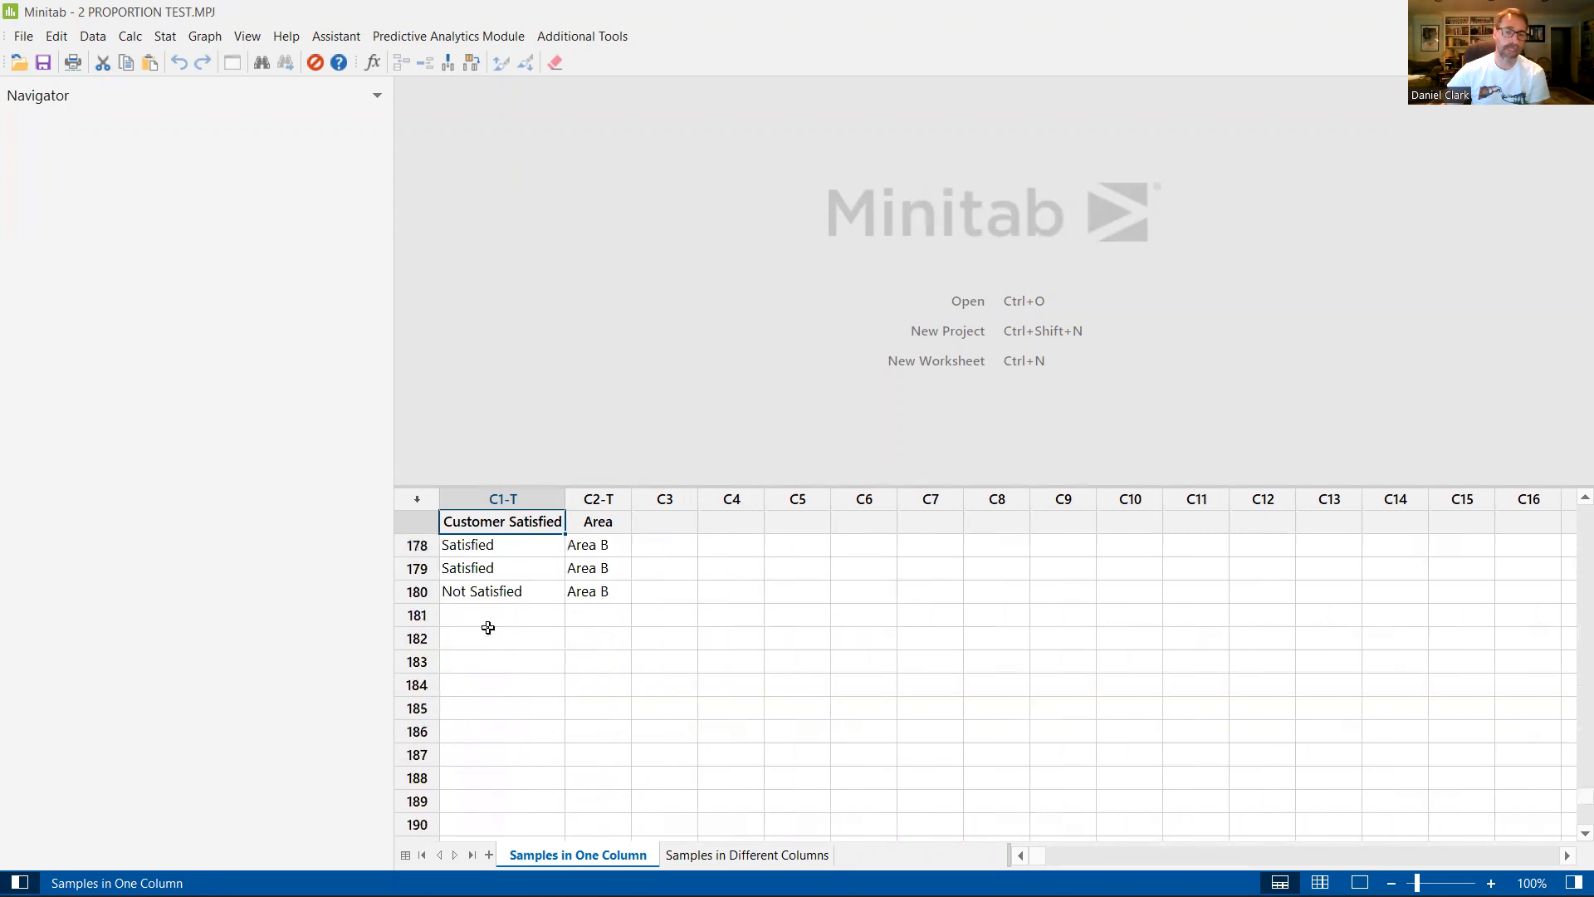
pyautogui.scroll(20, 493, 592)
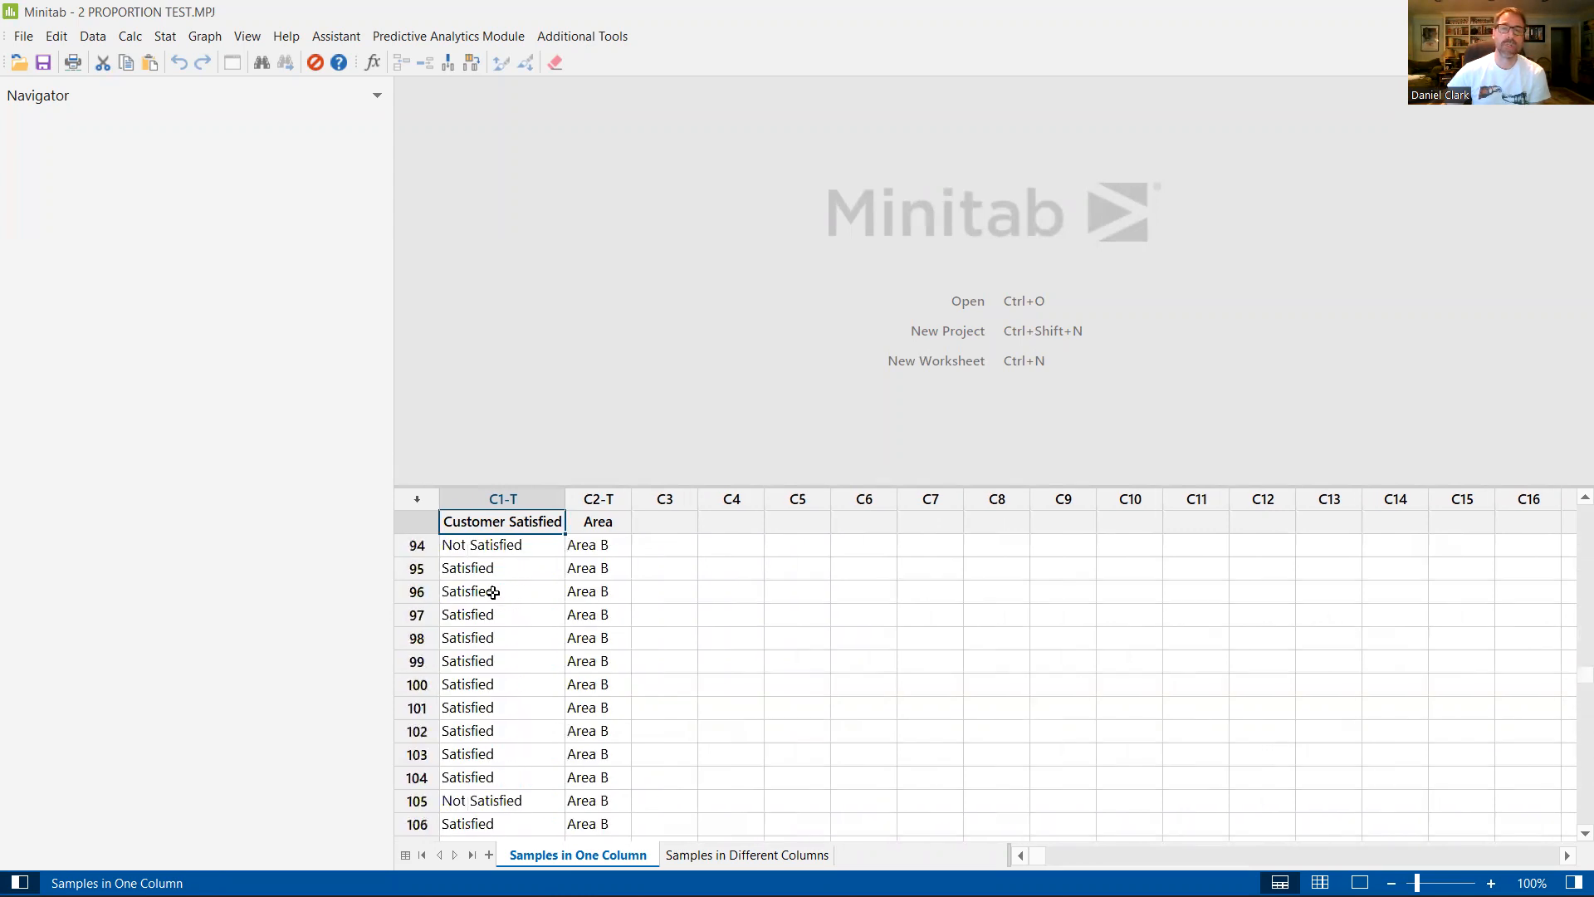
pyautogui.scroll(20, 493, 592)
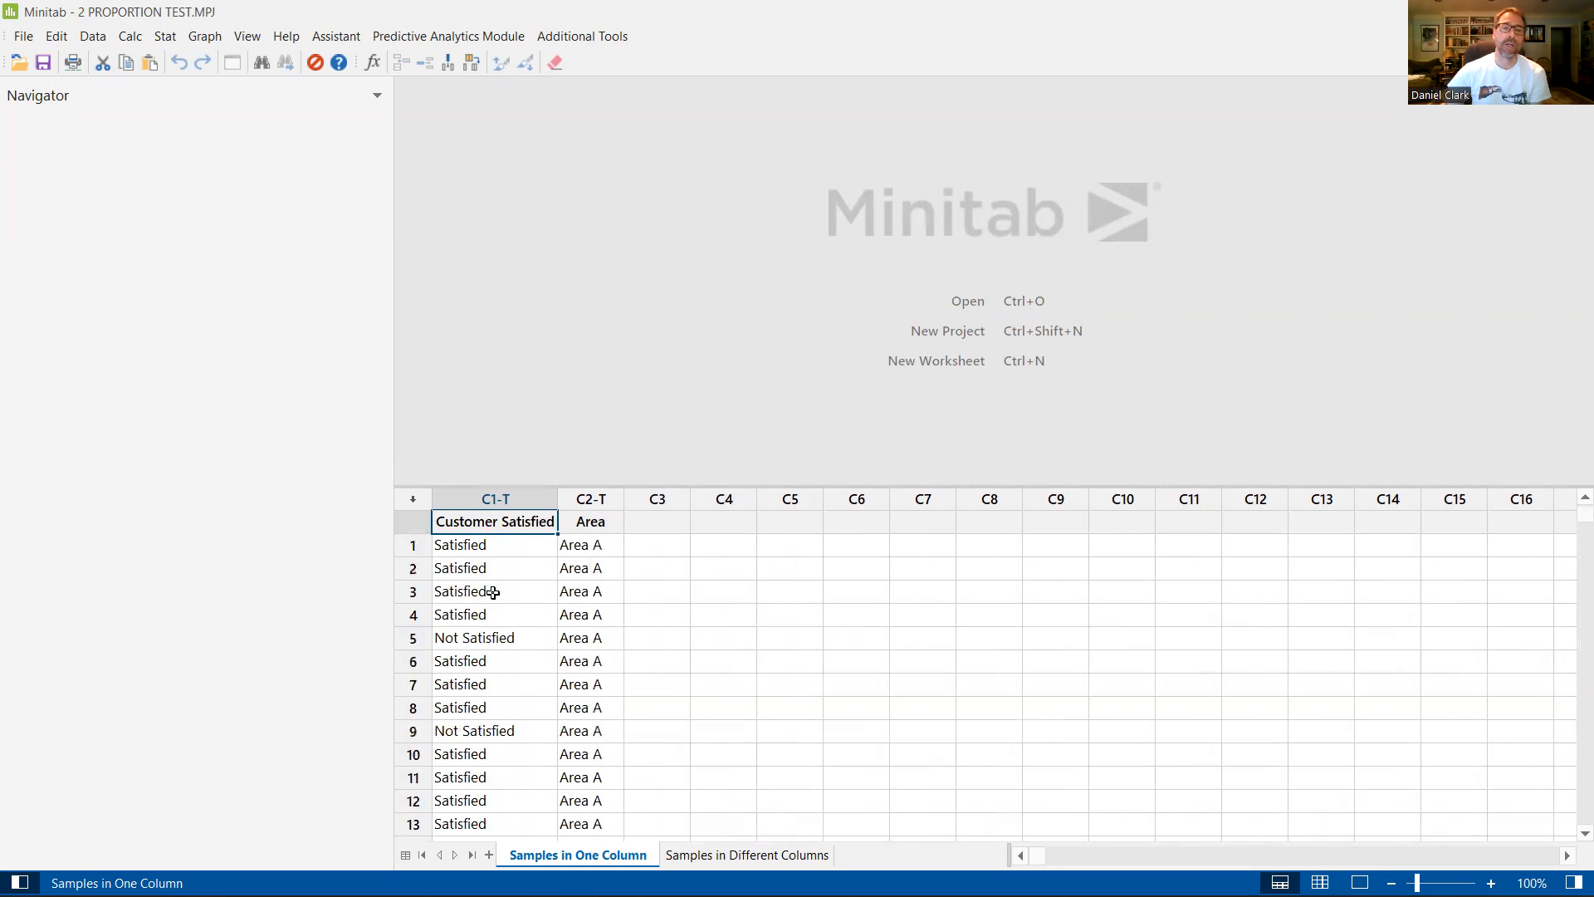
# Step: Examine the Area column of the same worksheet to see how its rows are divided between the areas
pyautogui.click(601, 521)
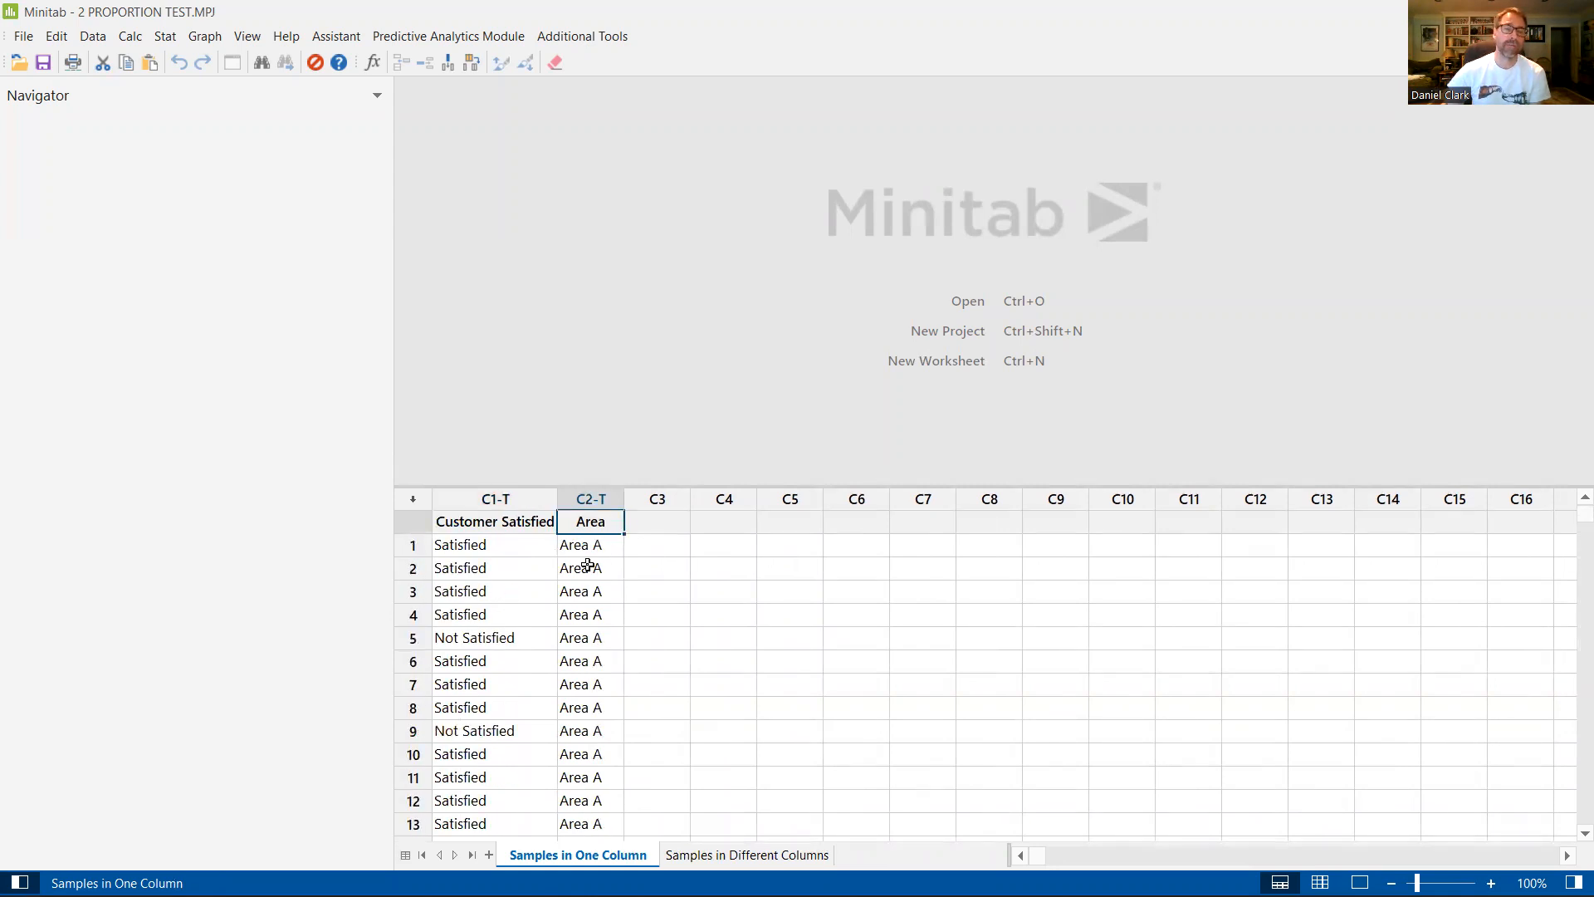
pyautogui.scroll(-9, 592, 573)
pyautogui.scroll(-20, 596, 581)
pyautogui.scroll(-3, 596, 665)
pyautogui.scroll(20, 596, 665)
pyautogui.scroll(2, 596, 665)
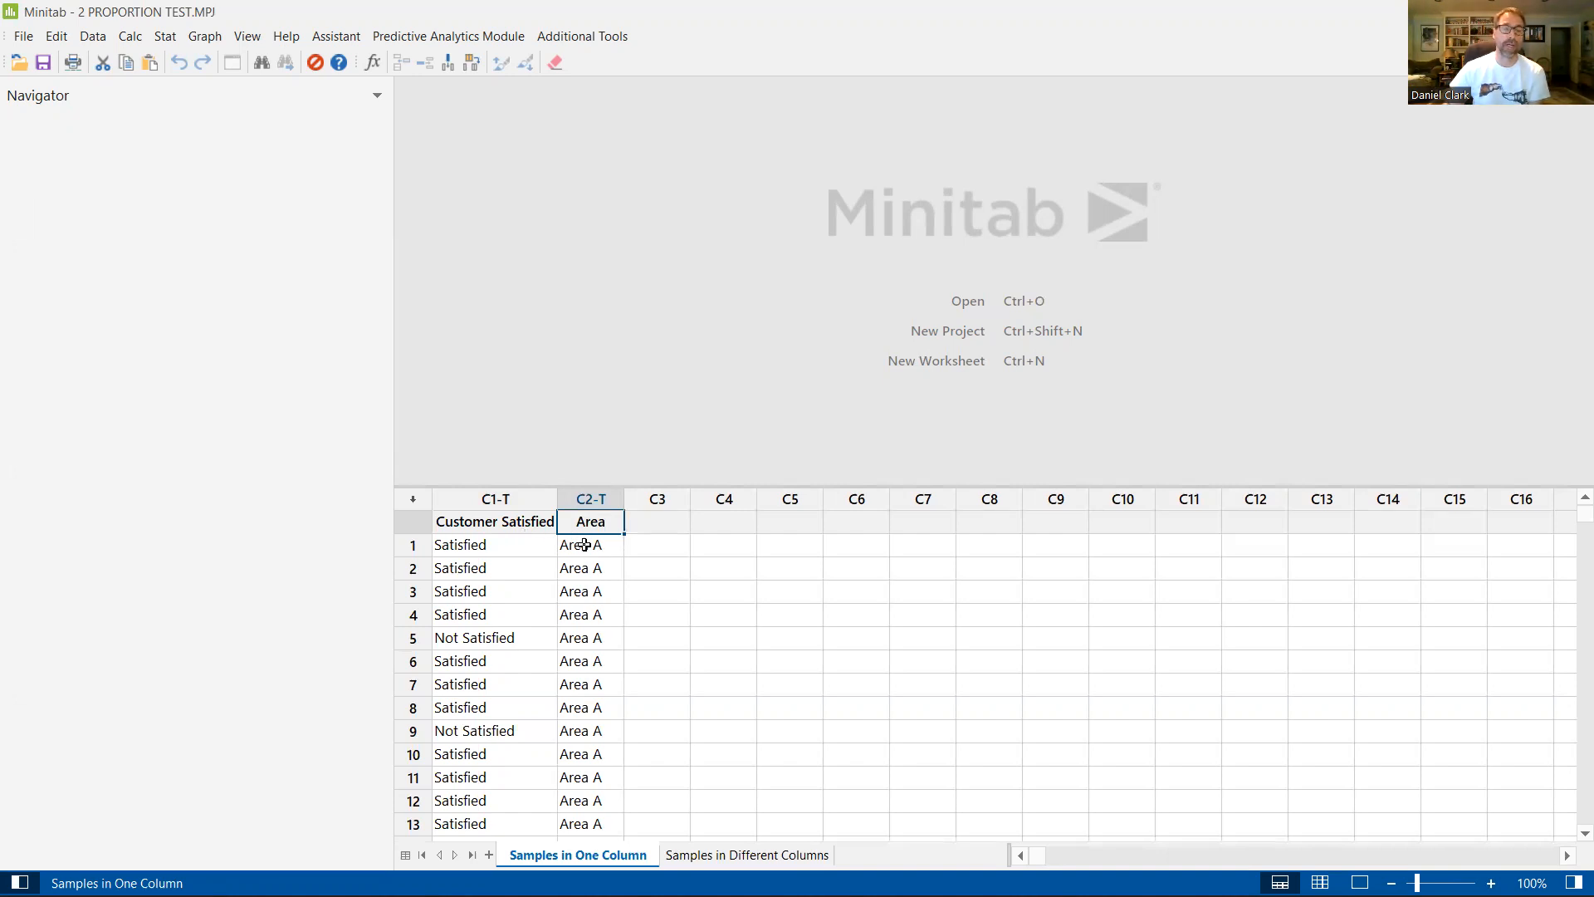
pyautogui.scroll(-20, 579, 558)
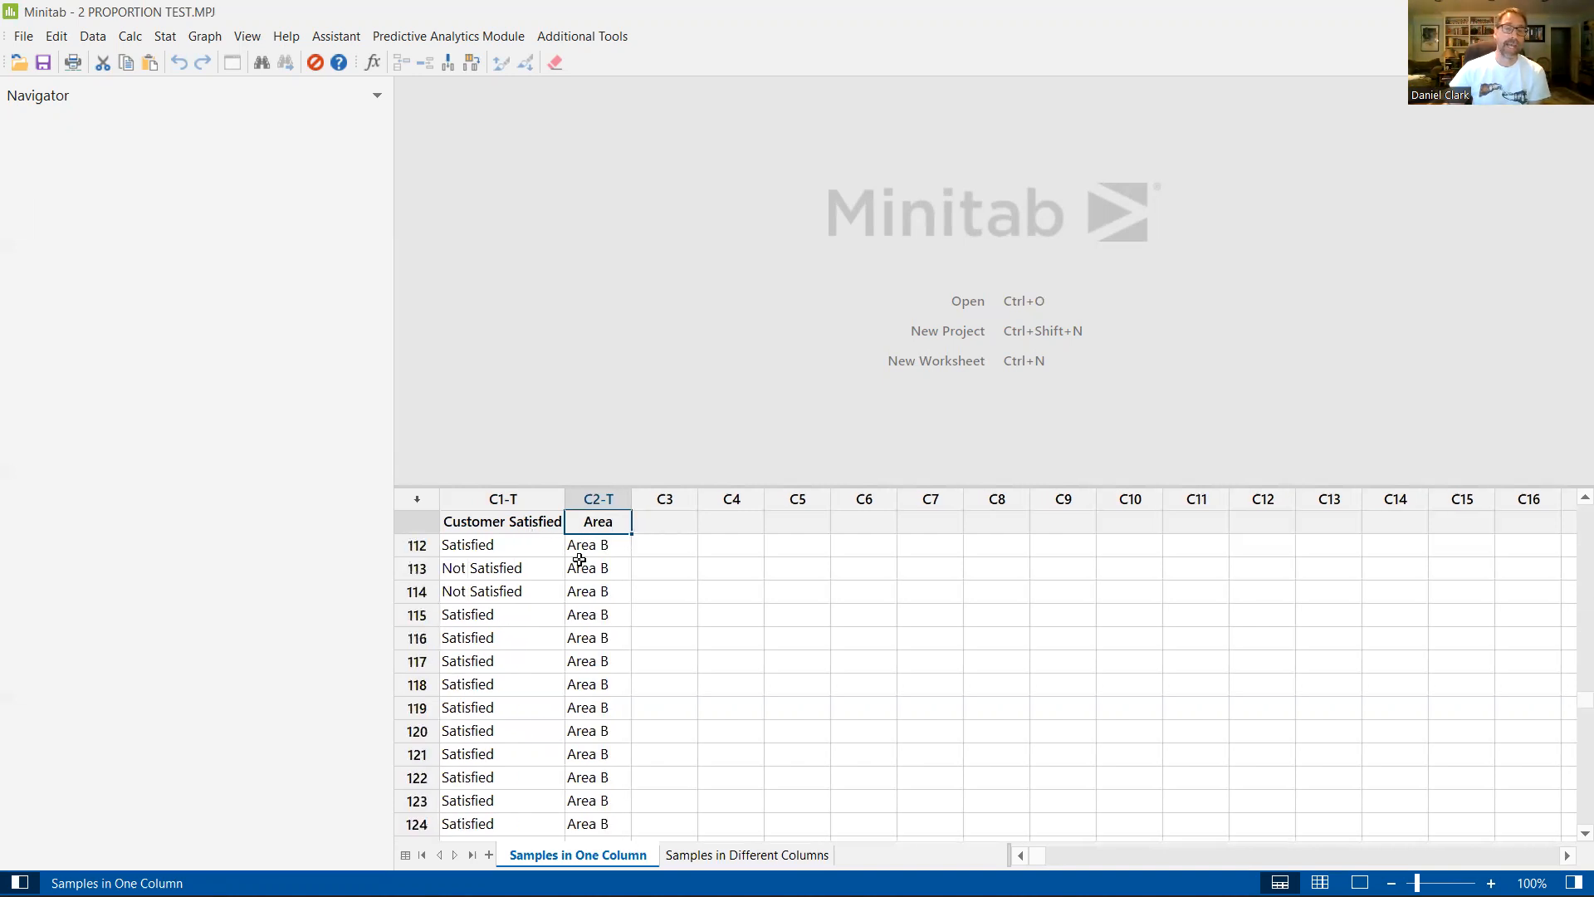
pyautogui.scroll(17, 572, 725)
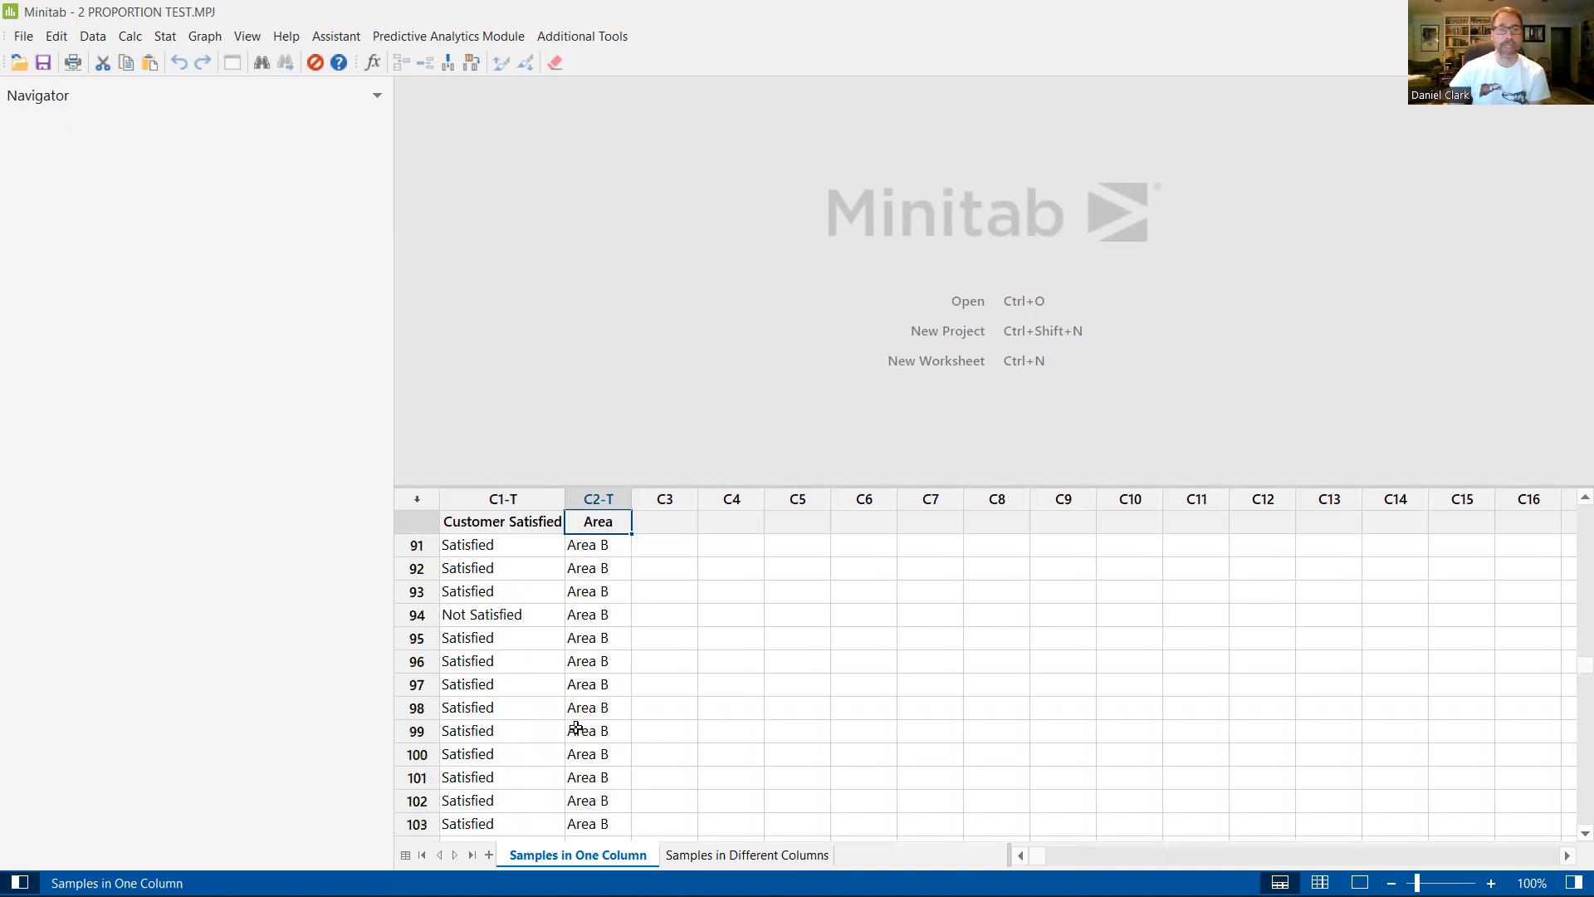
pyautogui.scroll(20, 577, 728)
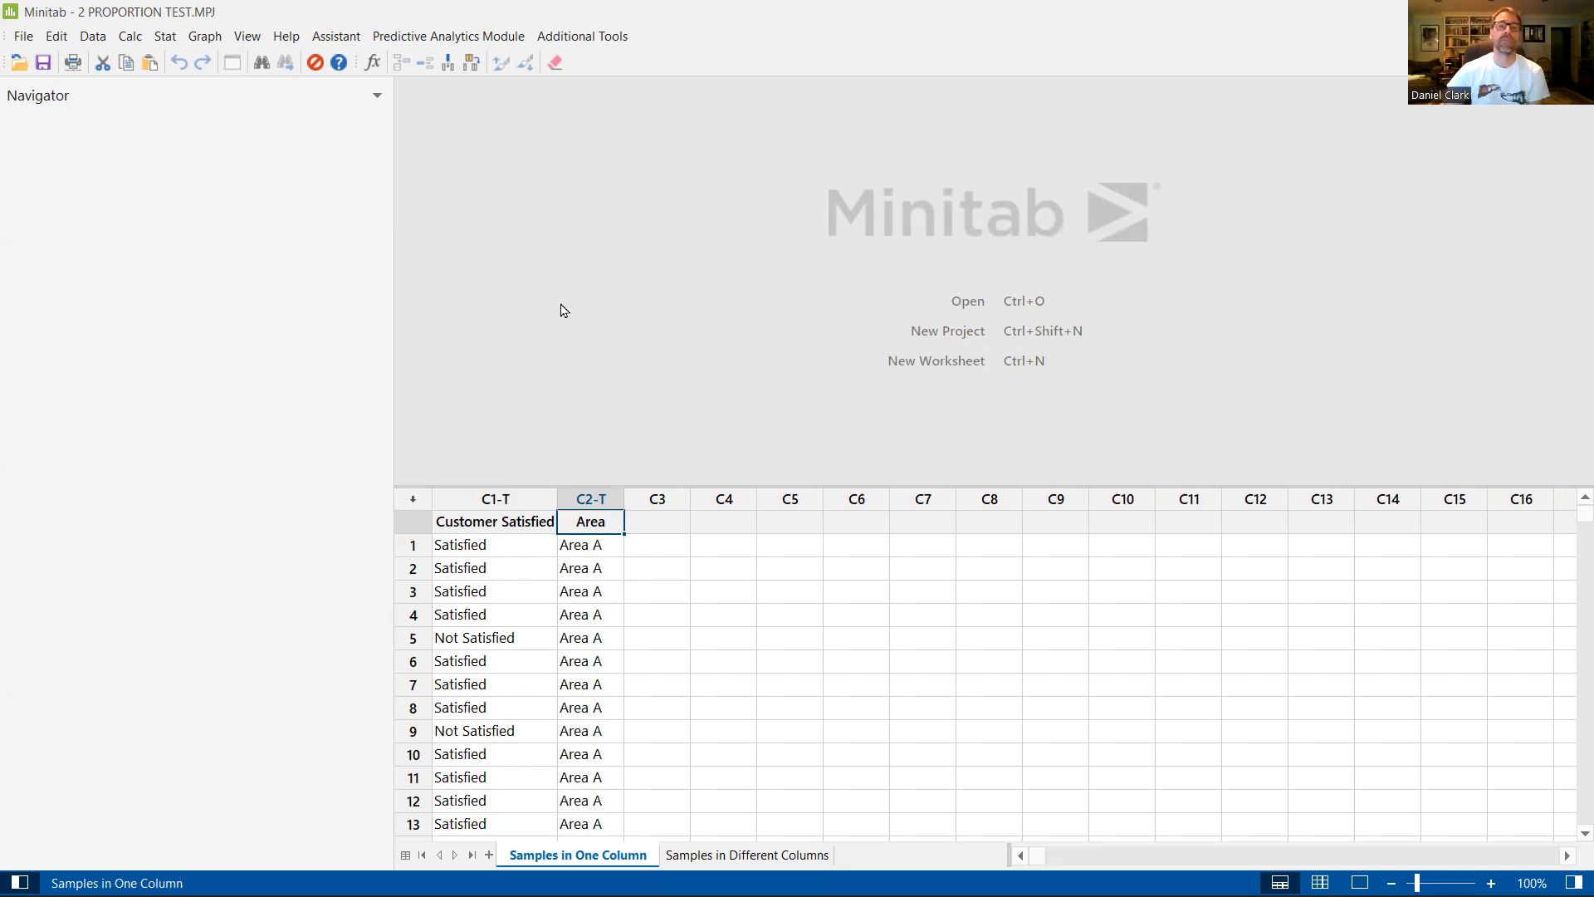
# Step: Run a 2 Proportions test with both samples in one column, using Customer Satisfied as Samples and Area as Sample IDs
pyautogui.click(169, 39)
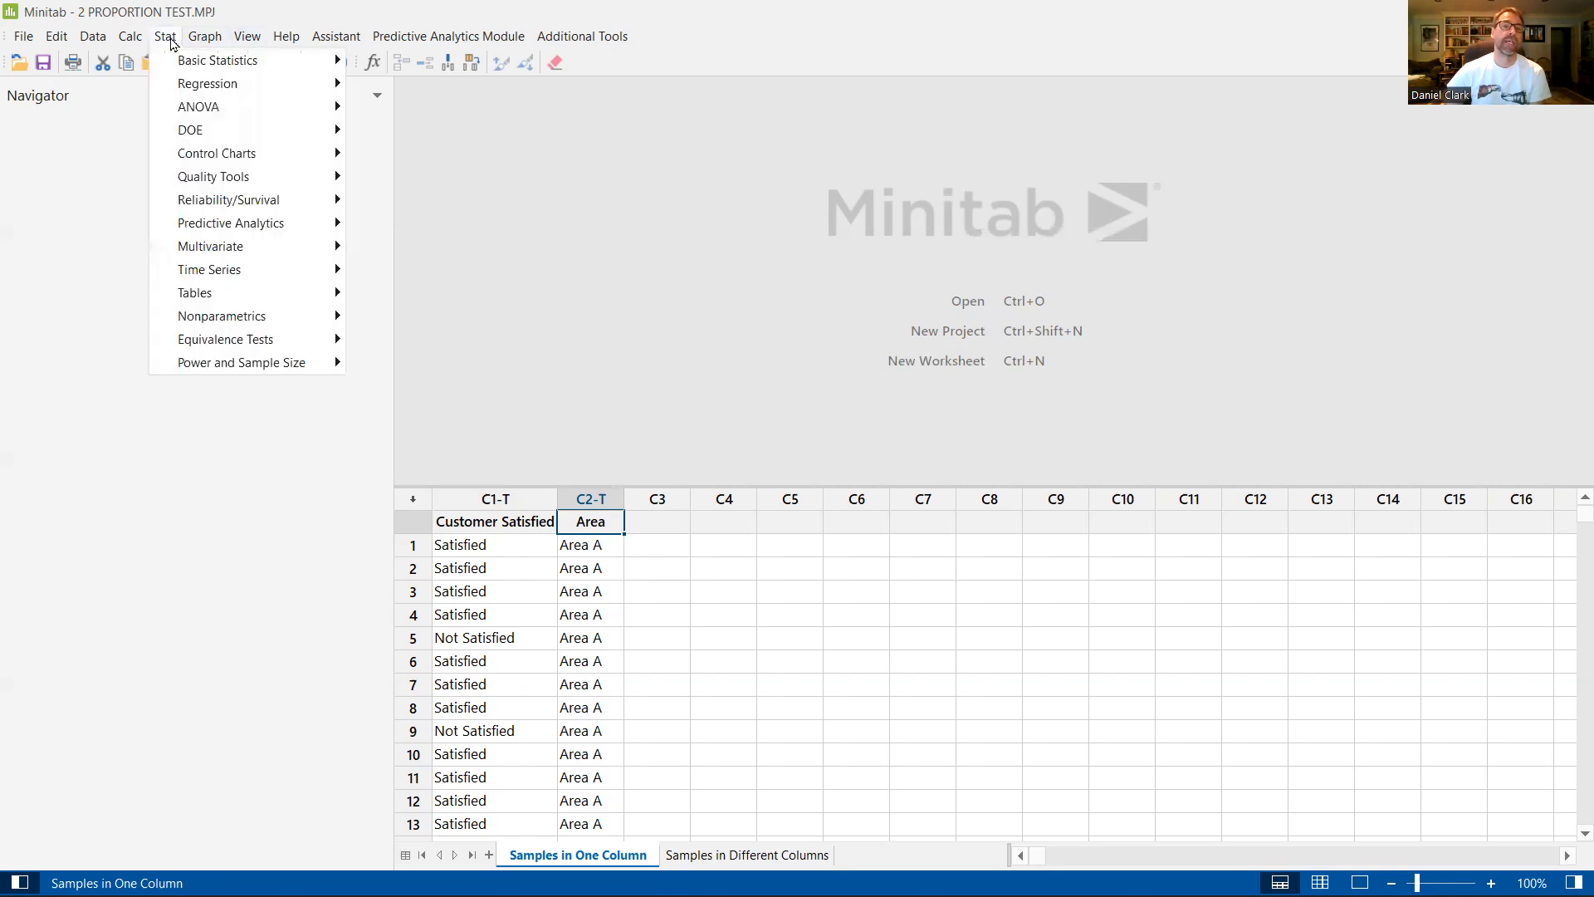
pyautogui.moveTo(188, 60)
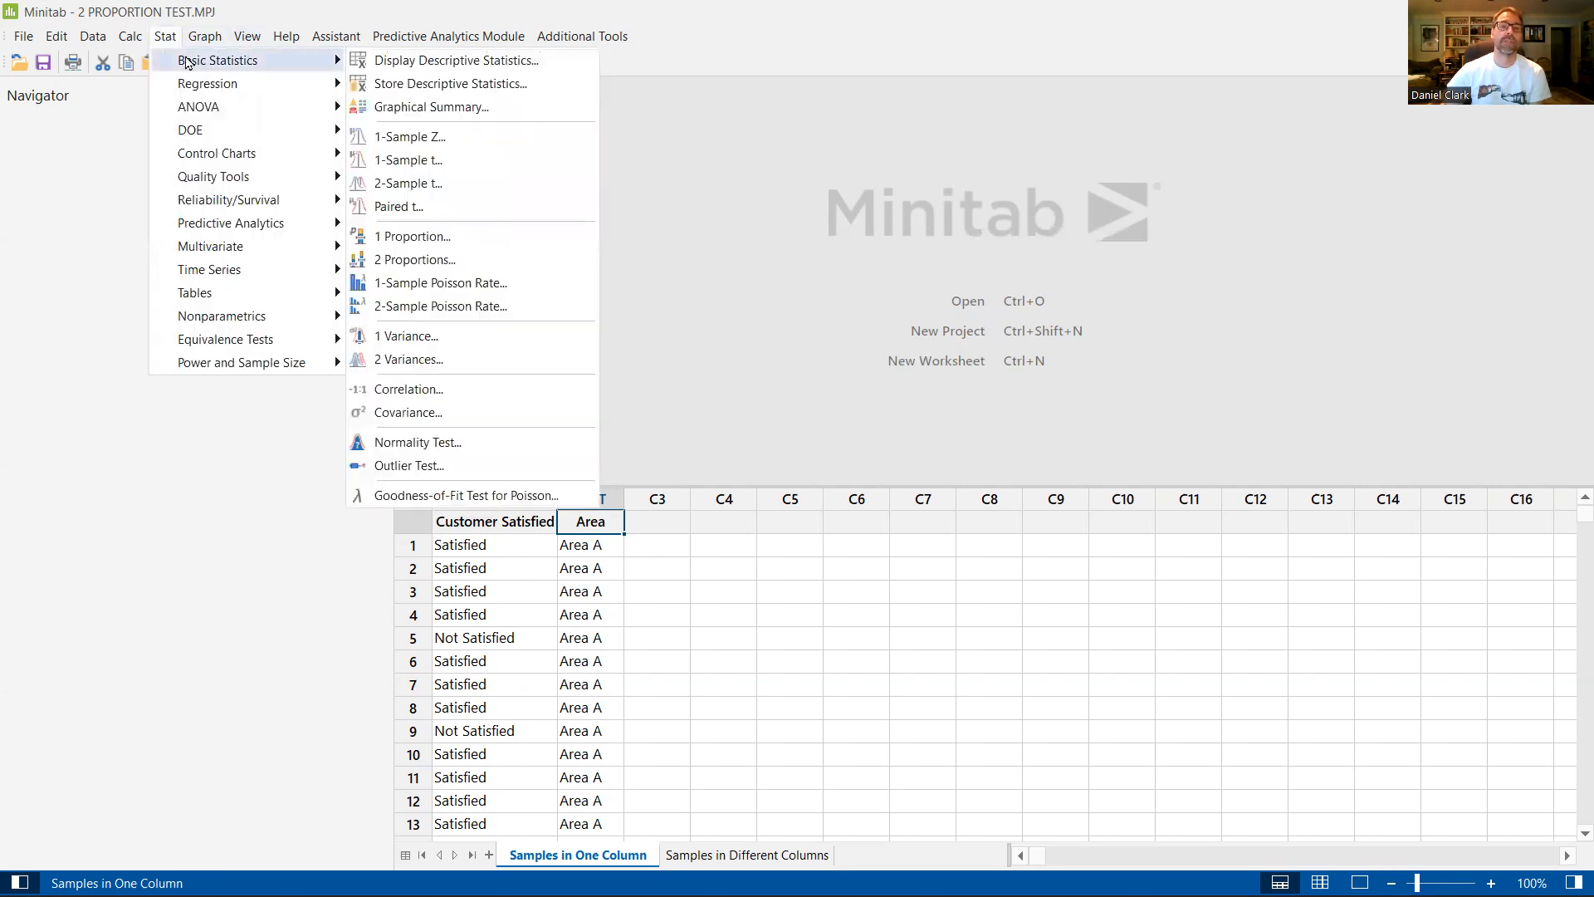
pyautogui.click(464, 263)
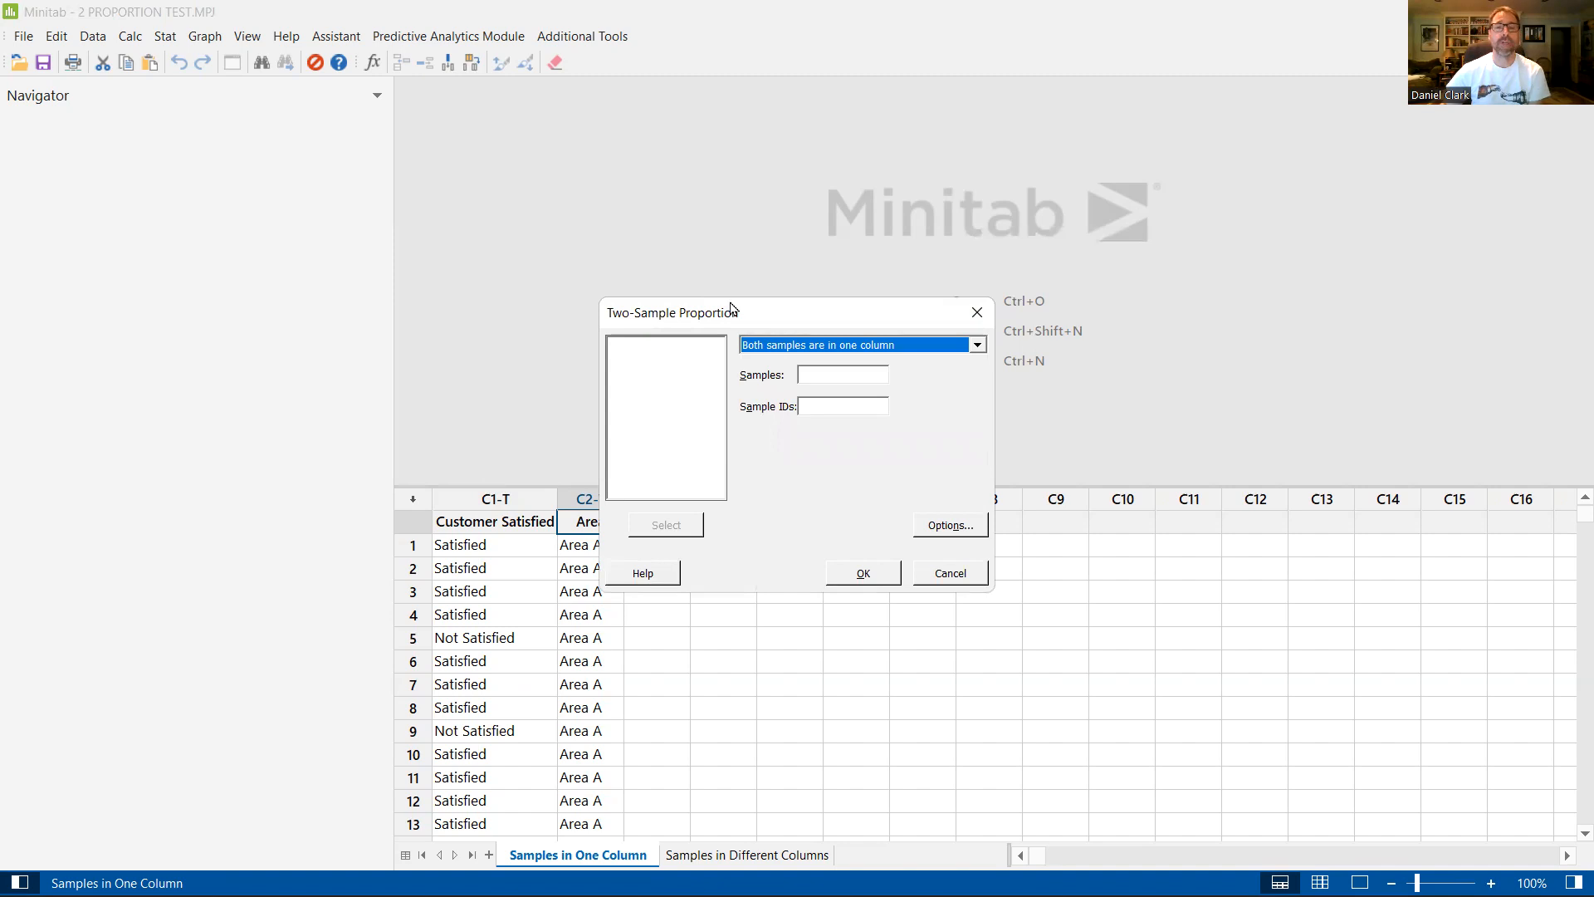
pyautogui.moveTo(731, 311); pyautogui.dragTo(672, 244)
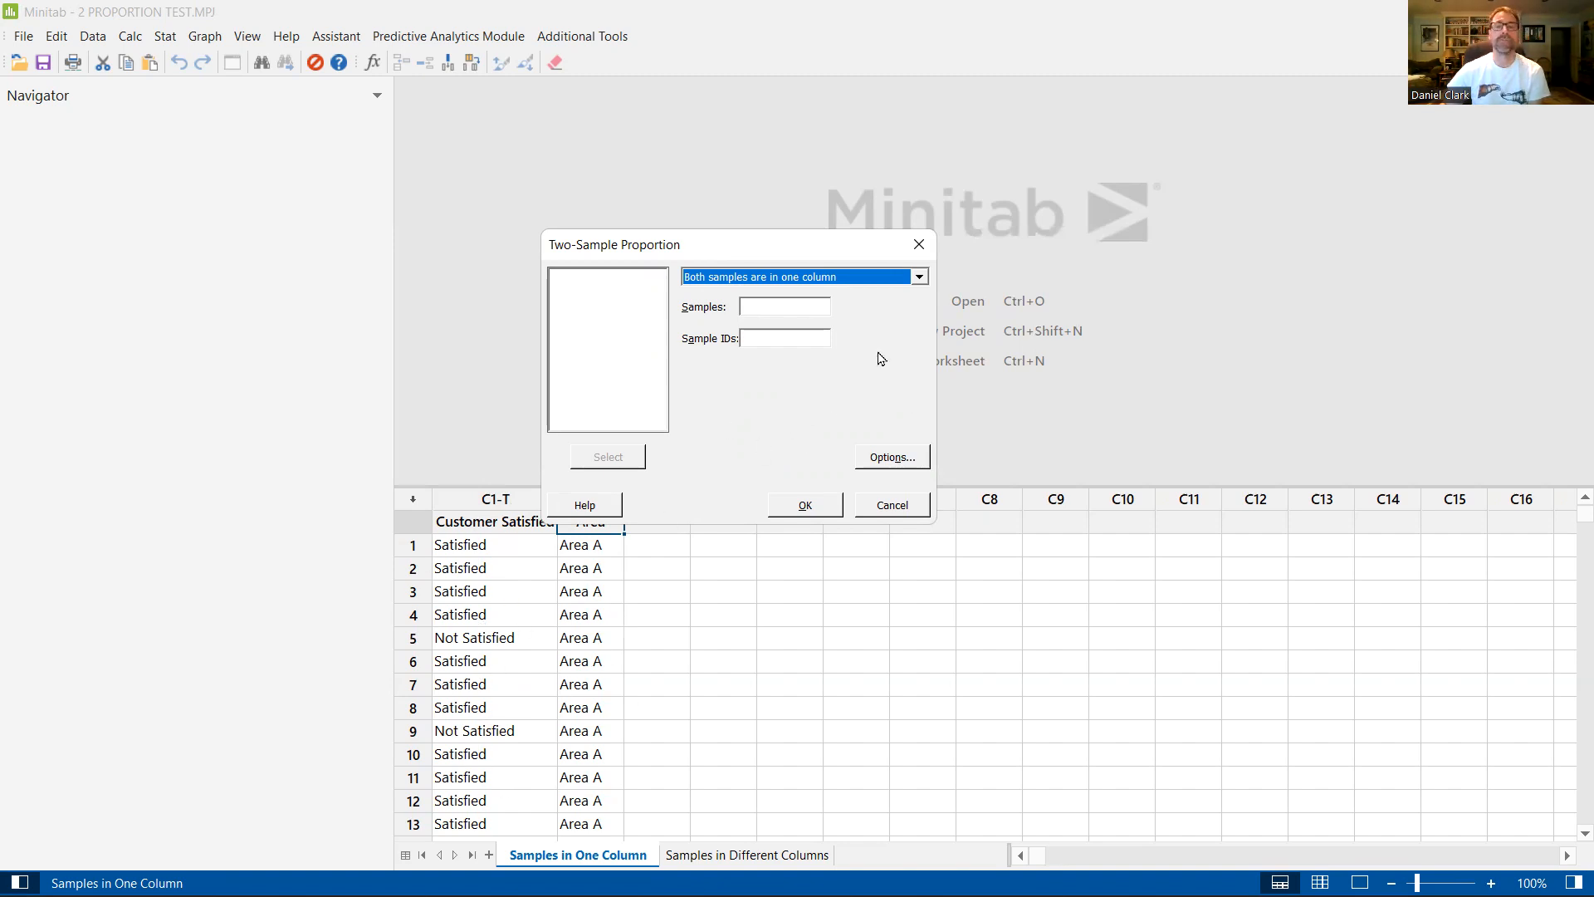
pyautogui.click(781, 304)
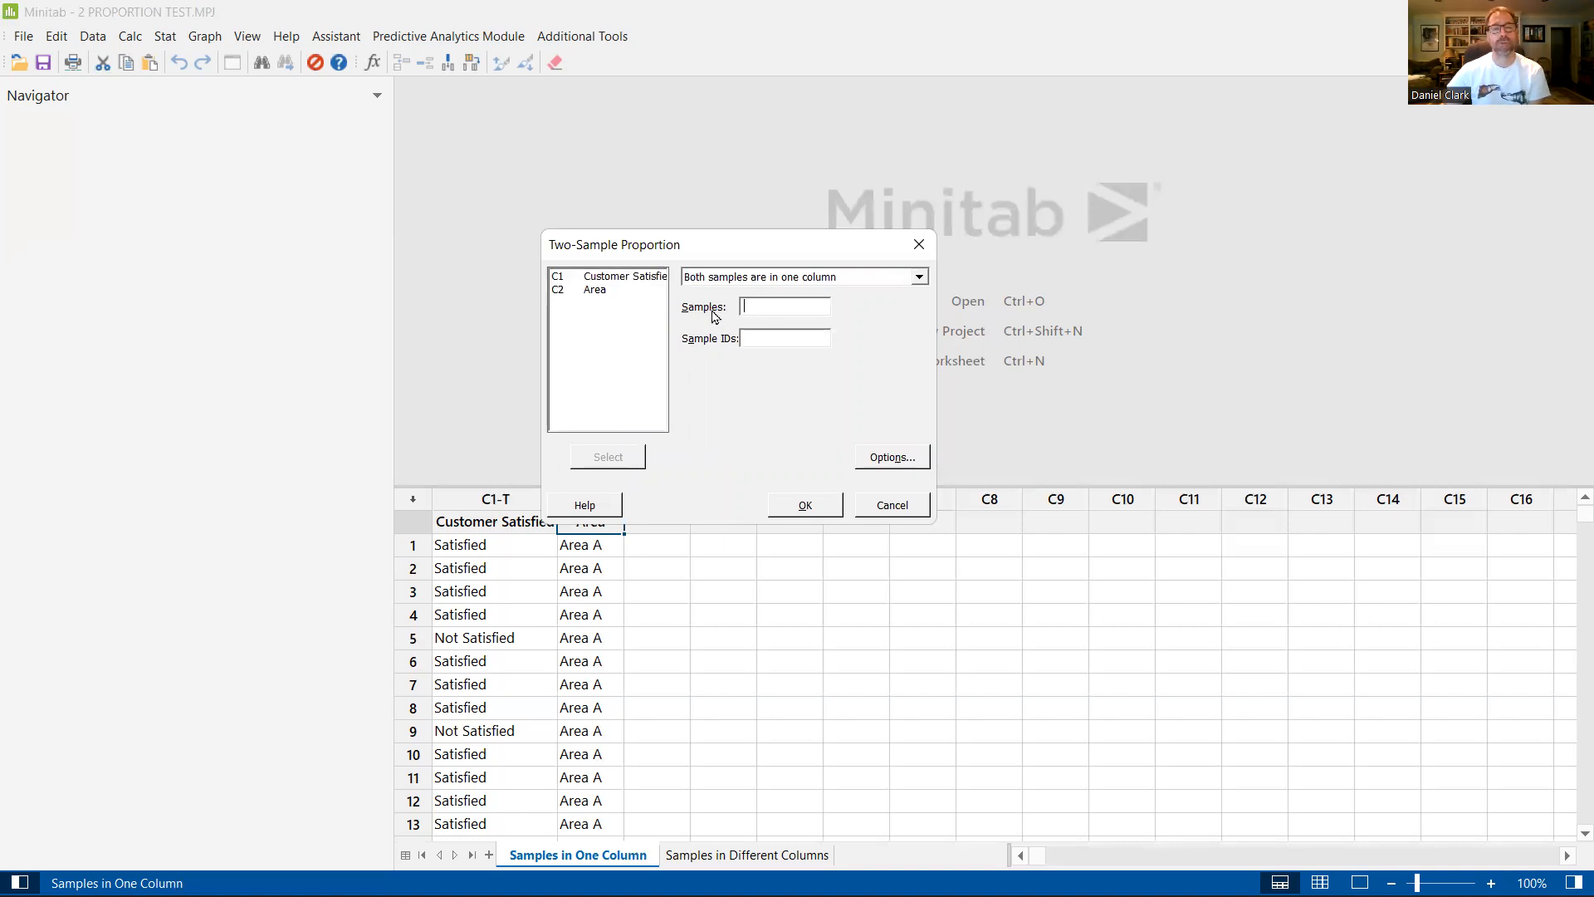
pyautogui.doubleClick(623, 281)
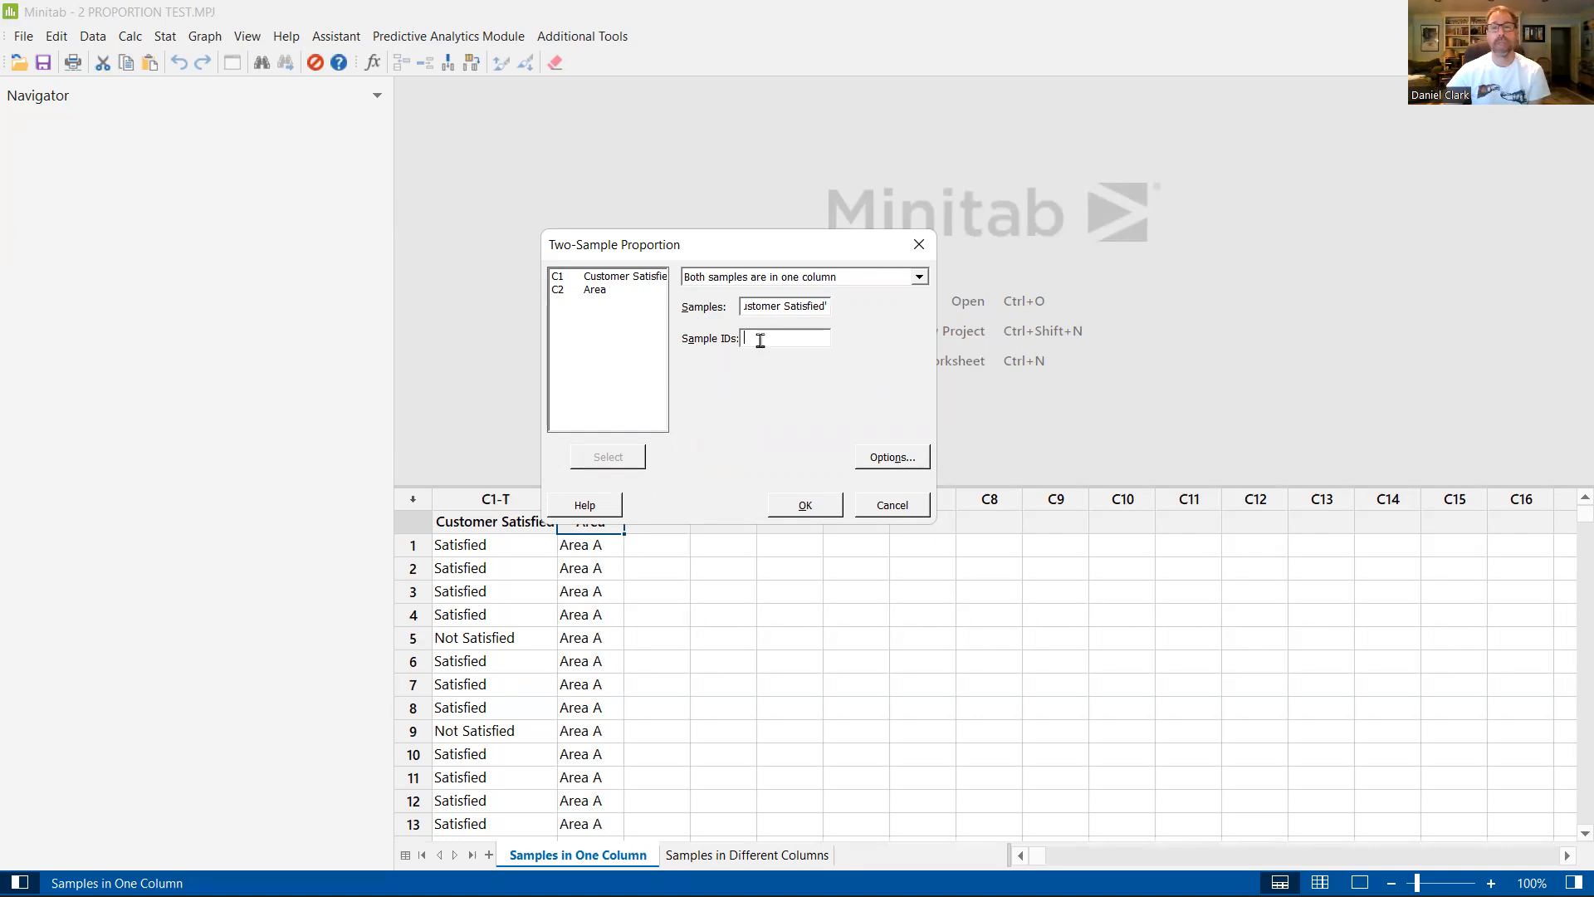
pyautogui.doubleClick(606, 289)
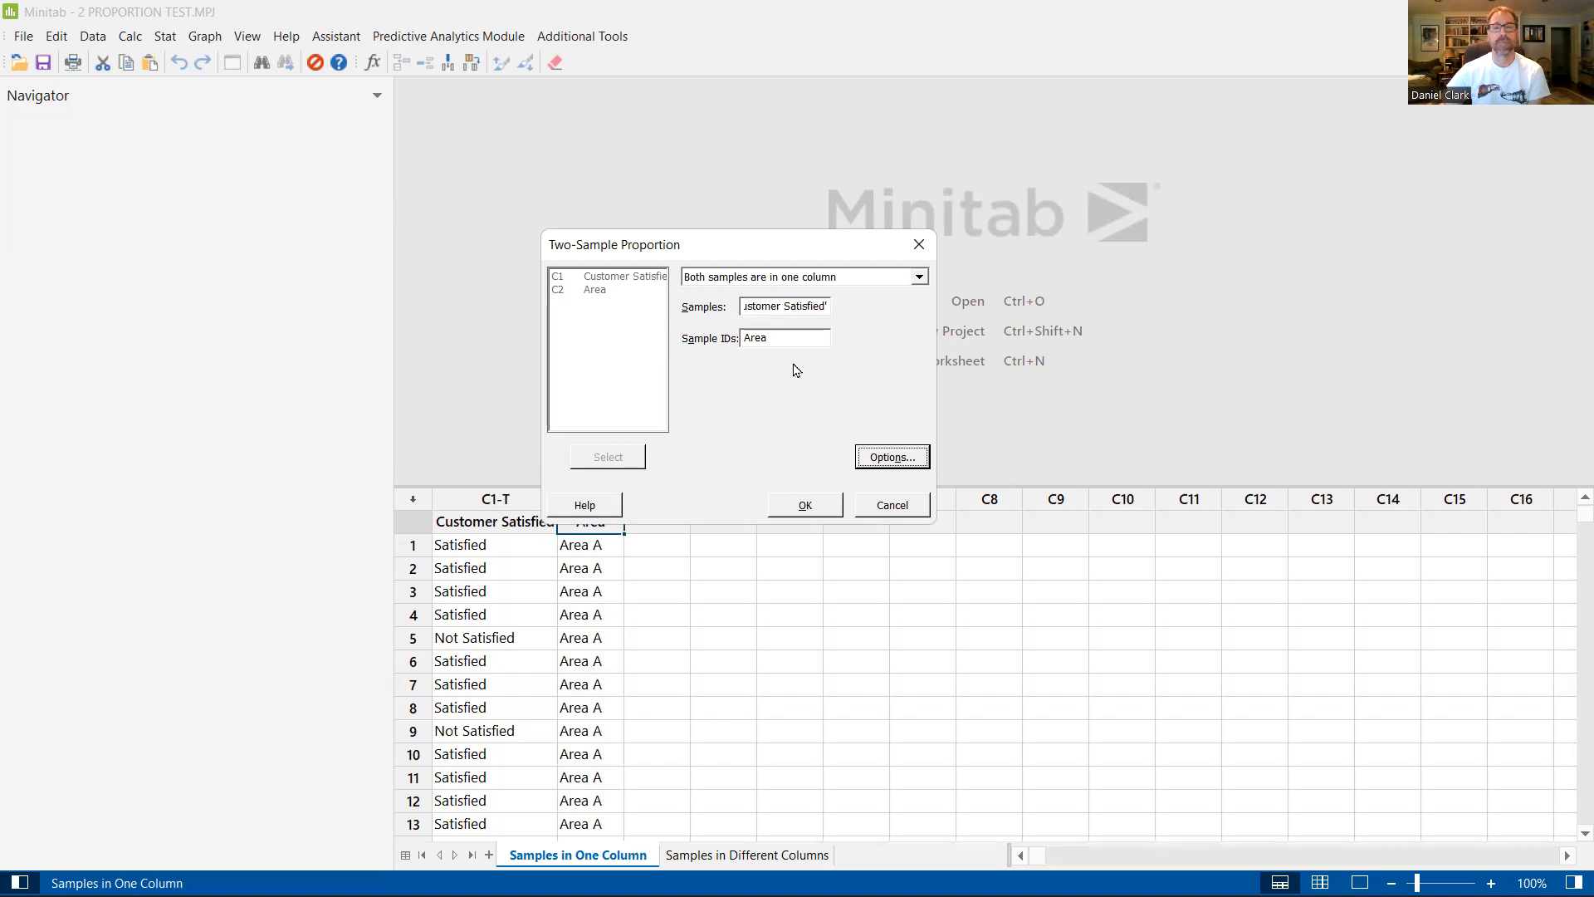
pyautogui.click(802, 503)
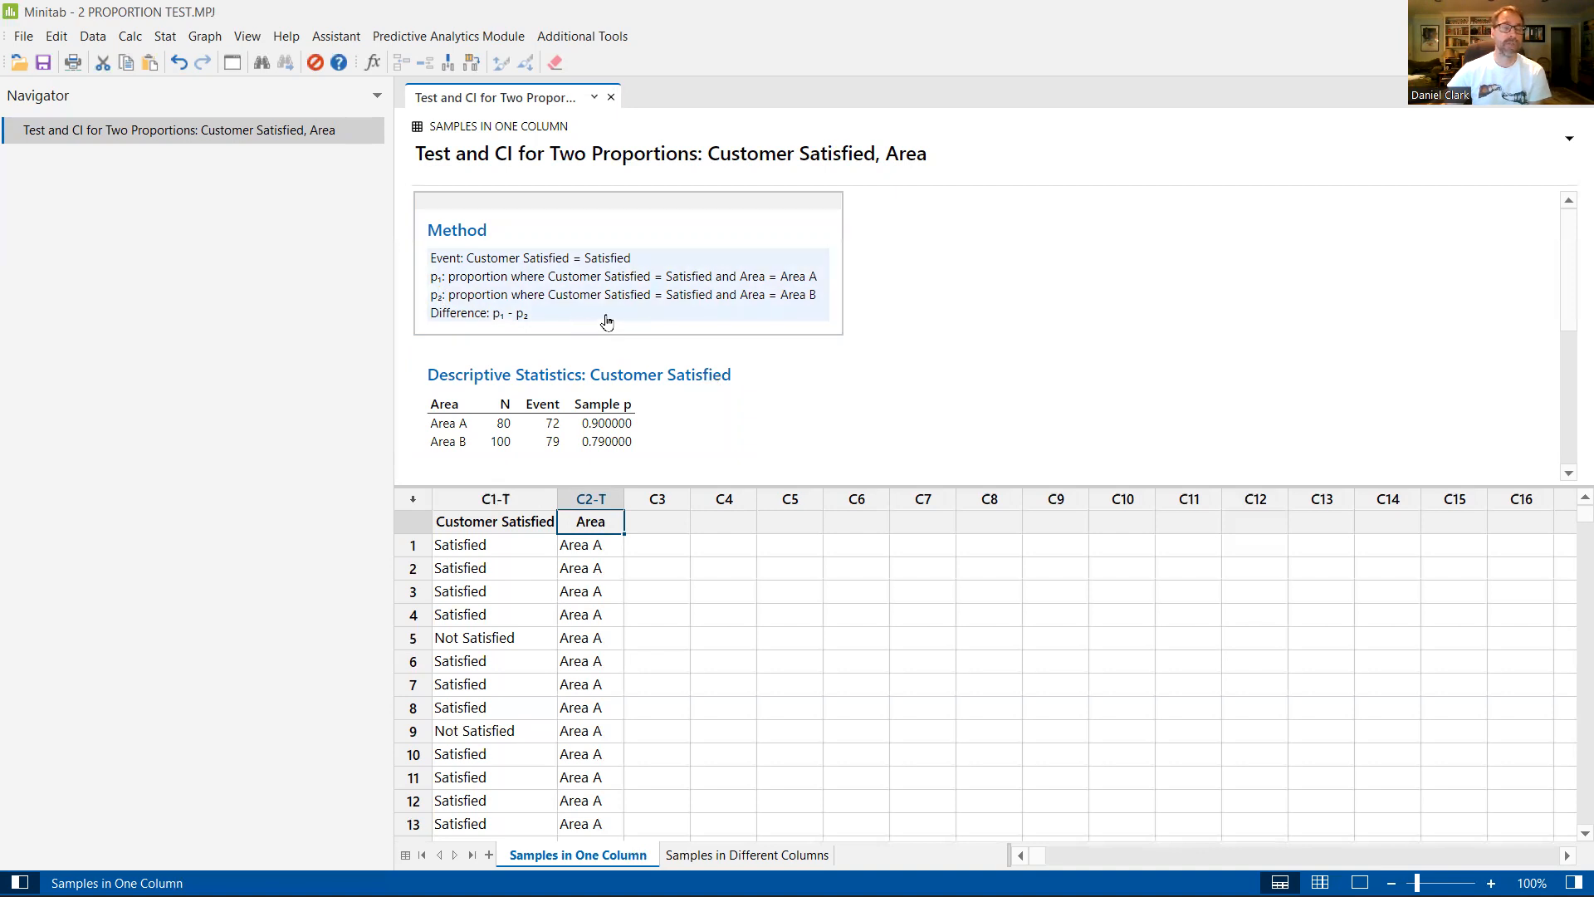
# Step: Review the descriptive statistics, the estimated difference with its confidence interval, and the hypothesis test in the two-proportions output
pyautogui.scroll(-4, 924, 363)
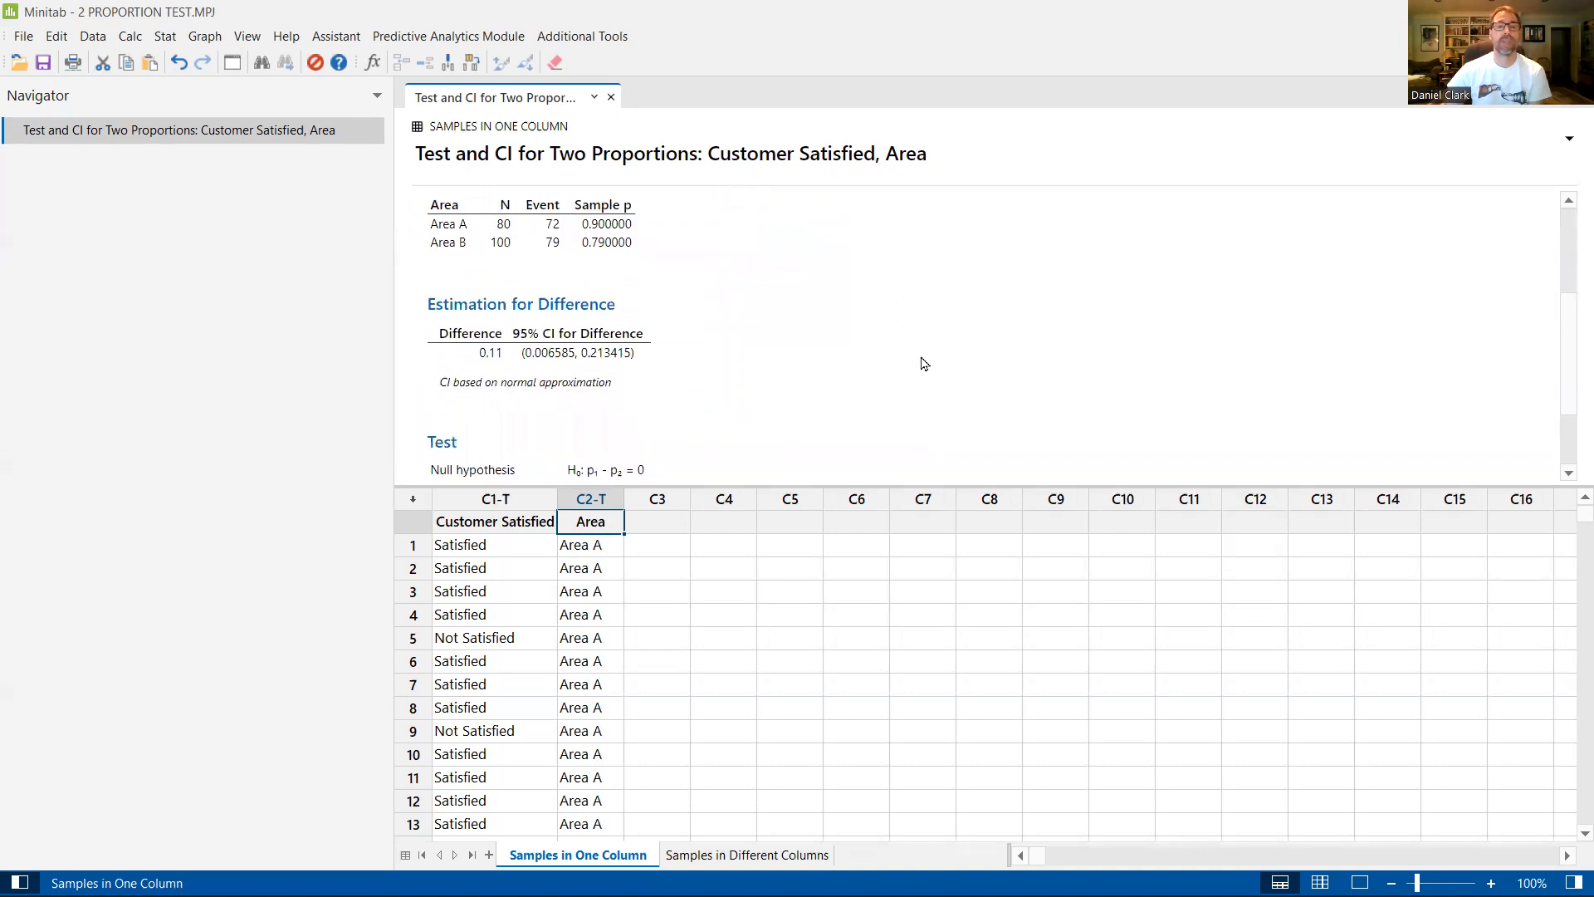
pyautogui.scroll(2, 922, 362)
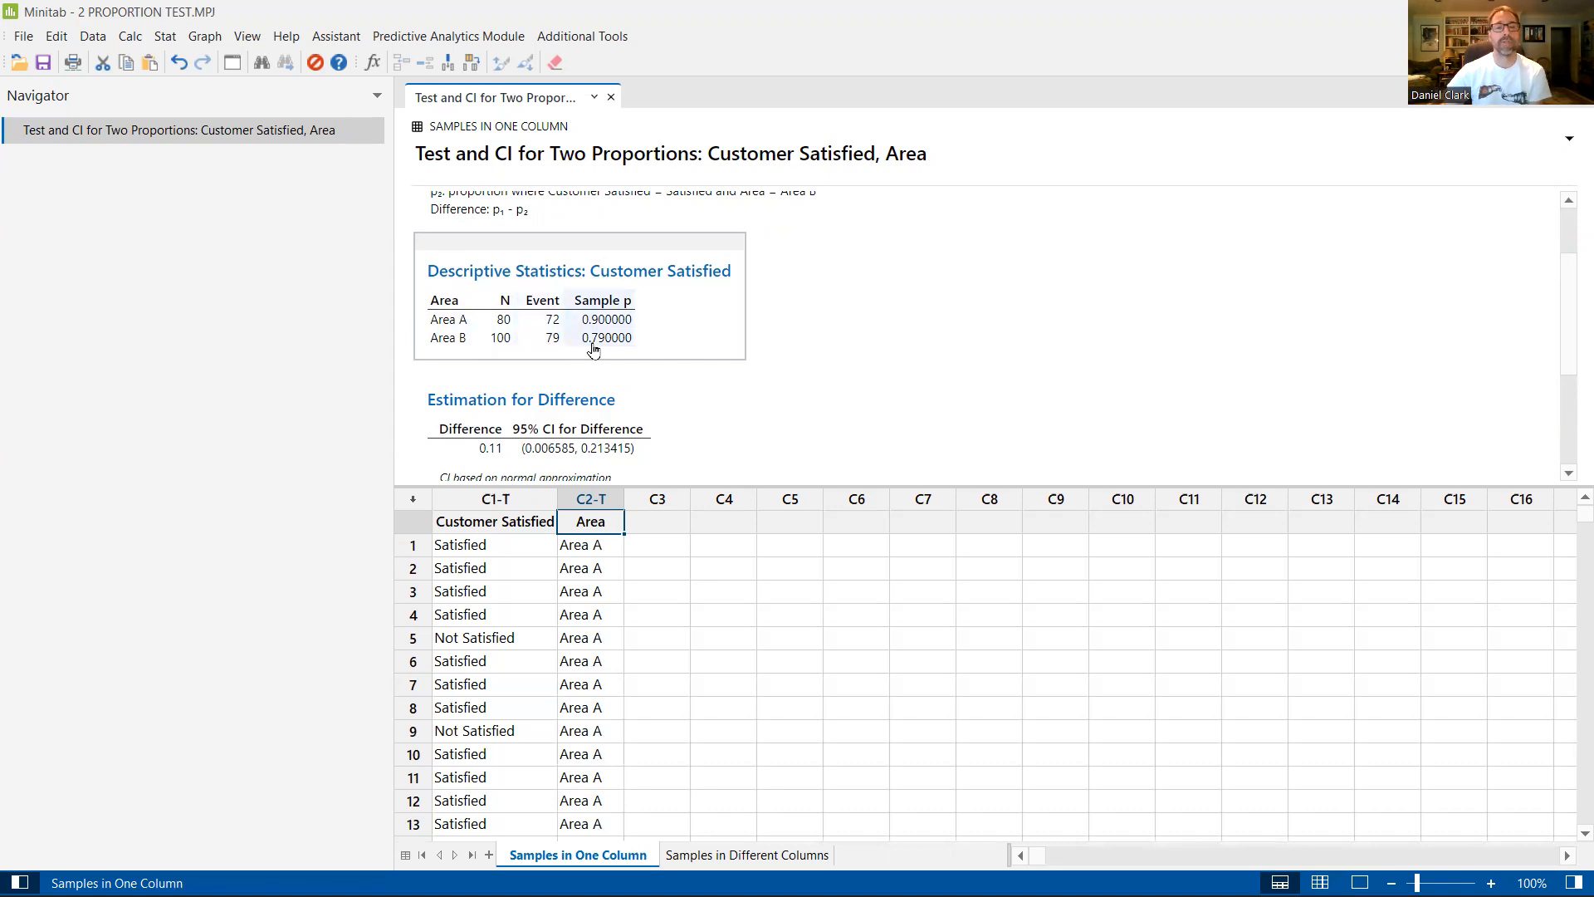
pyautogui.scroll(-2, 978, 359)
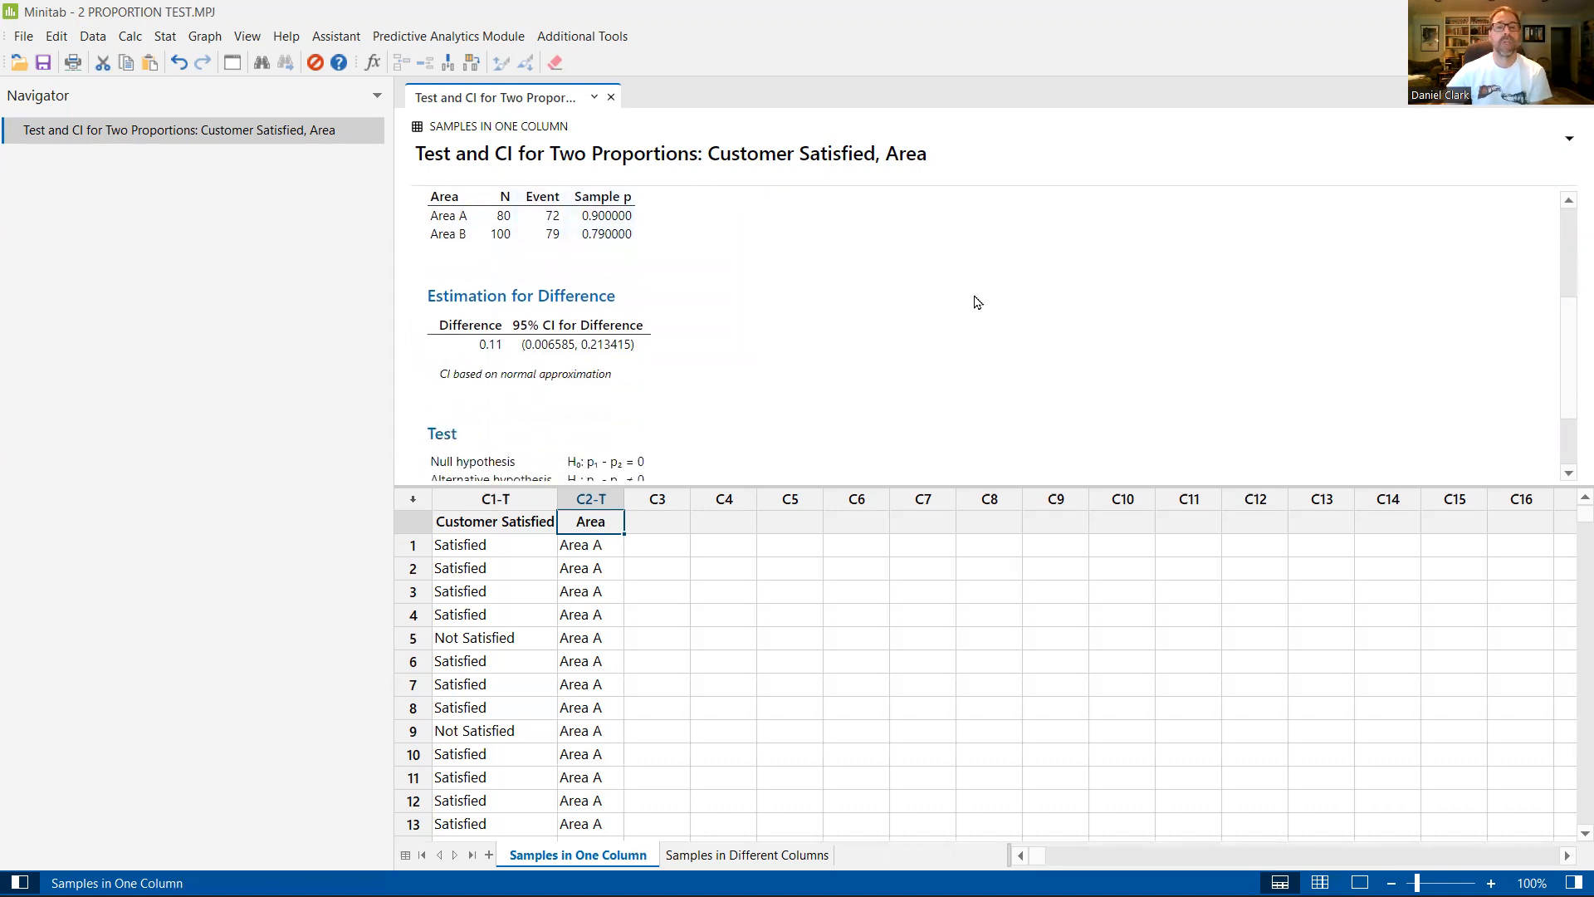
pyautogui.scroll(-2, 975, 302)
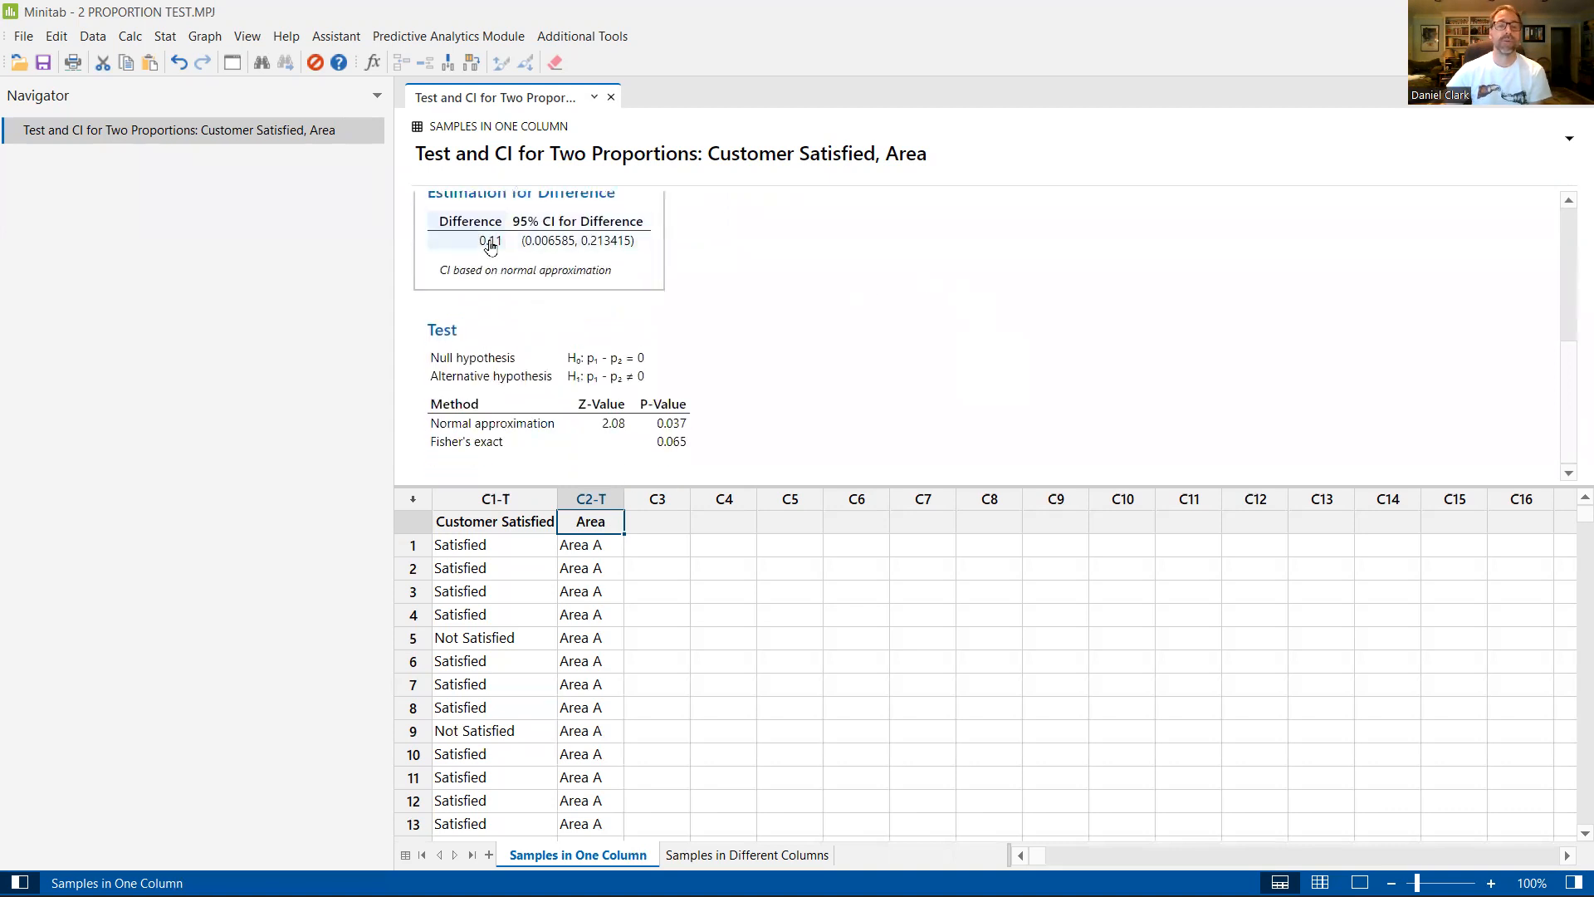
# Step: Compare the sample proportions and the difference's confidence interval with the normal approximation and Fisher's exact test results
pyautogui.scroll(2, 784, 324)
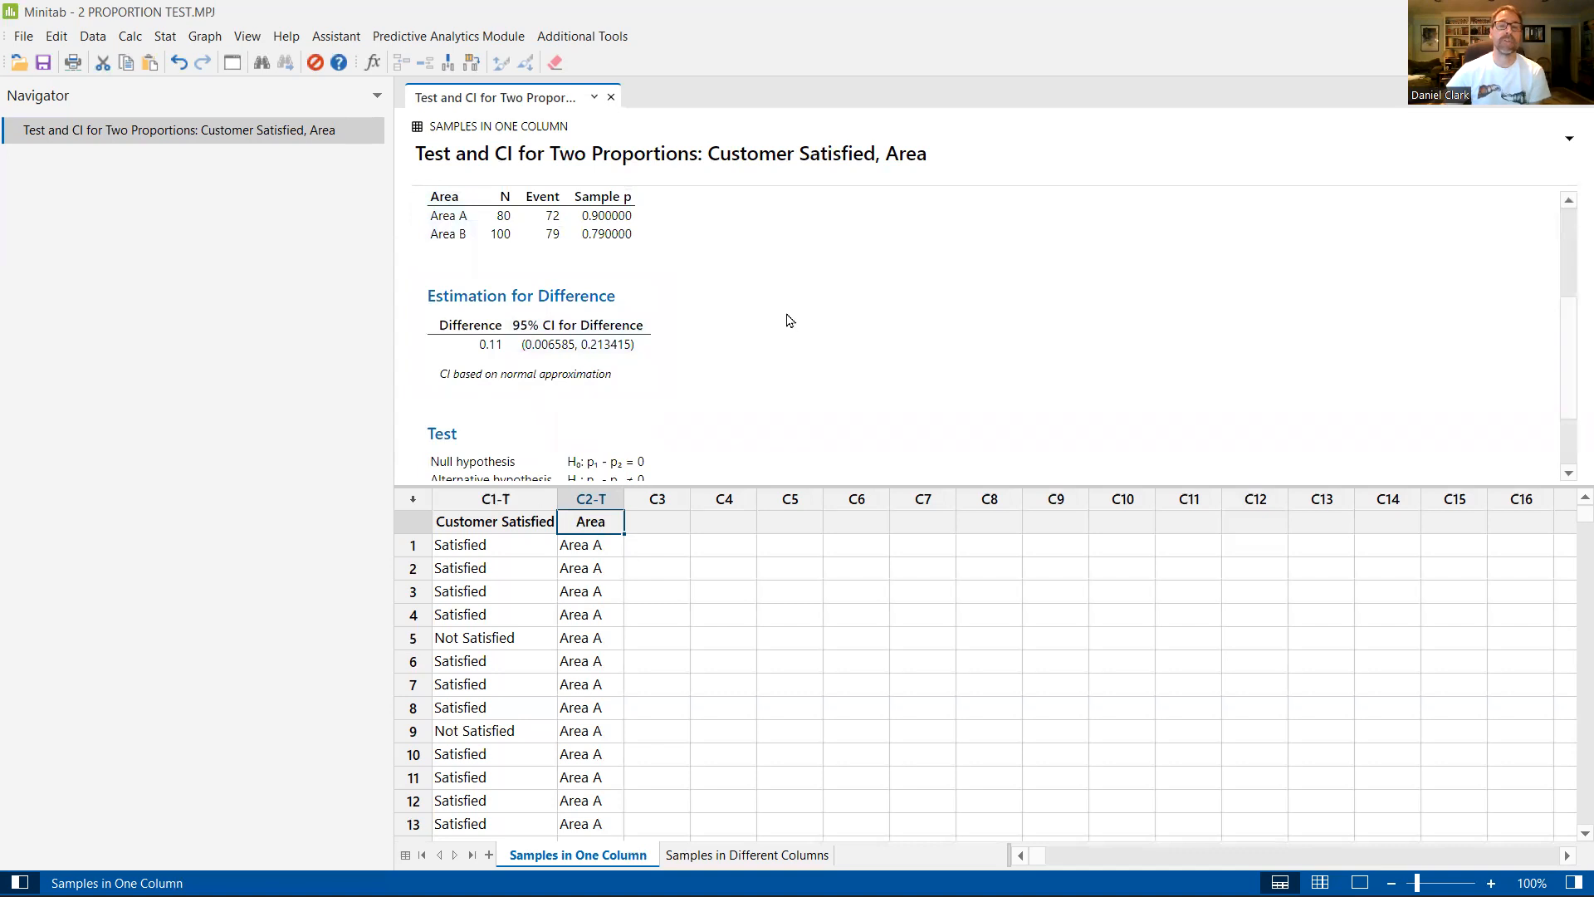
pyautogui.scroll(-2, 788, 321)
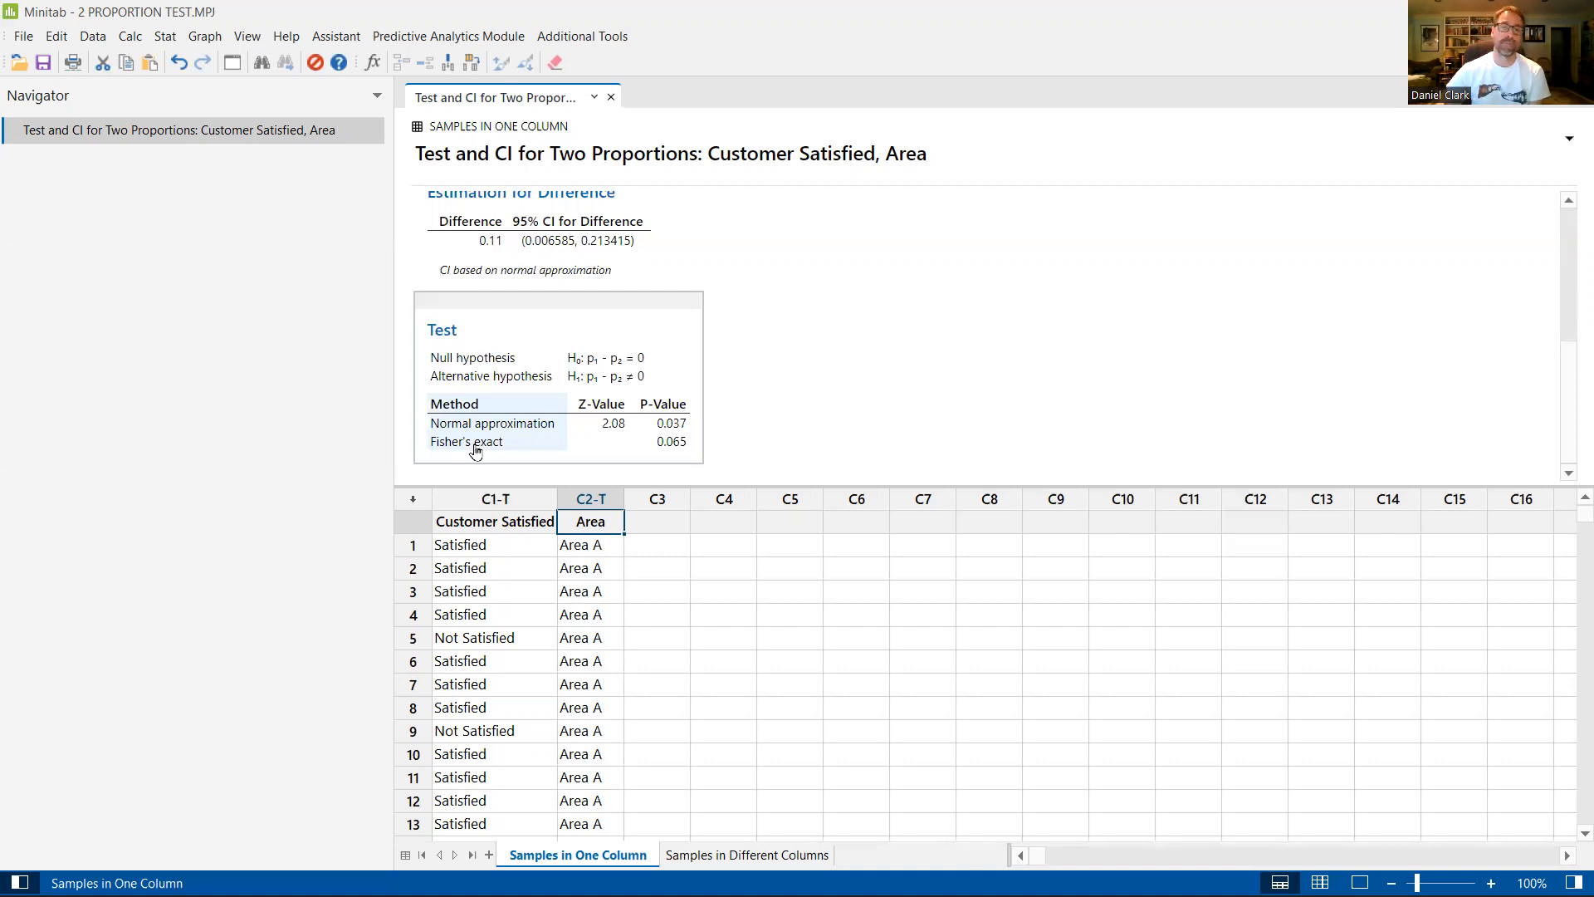
pyautogui.scroll(3, 772, 409)
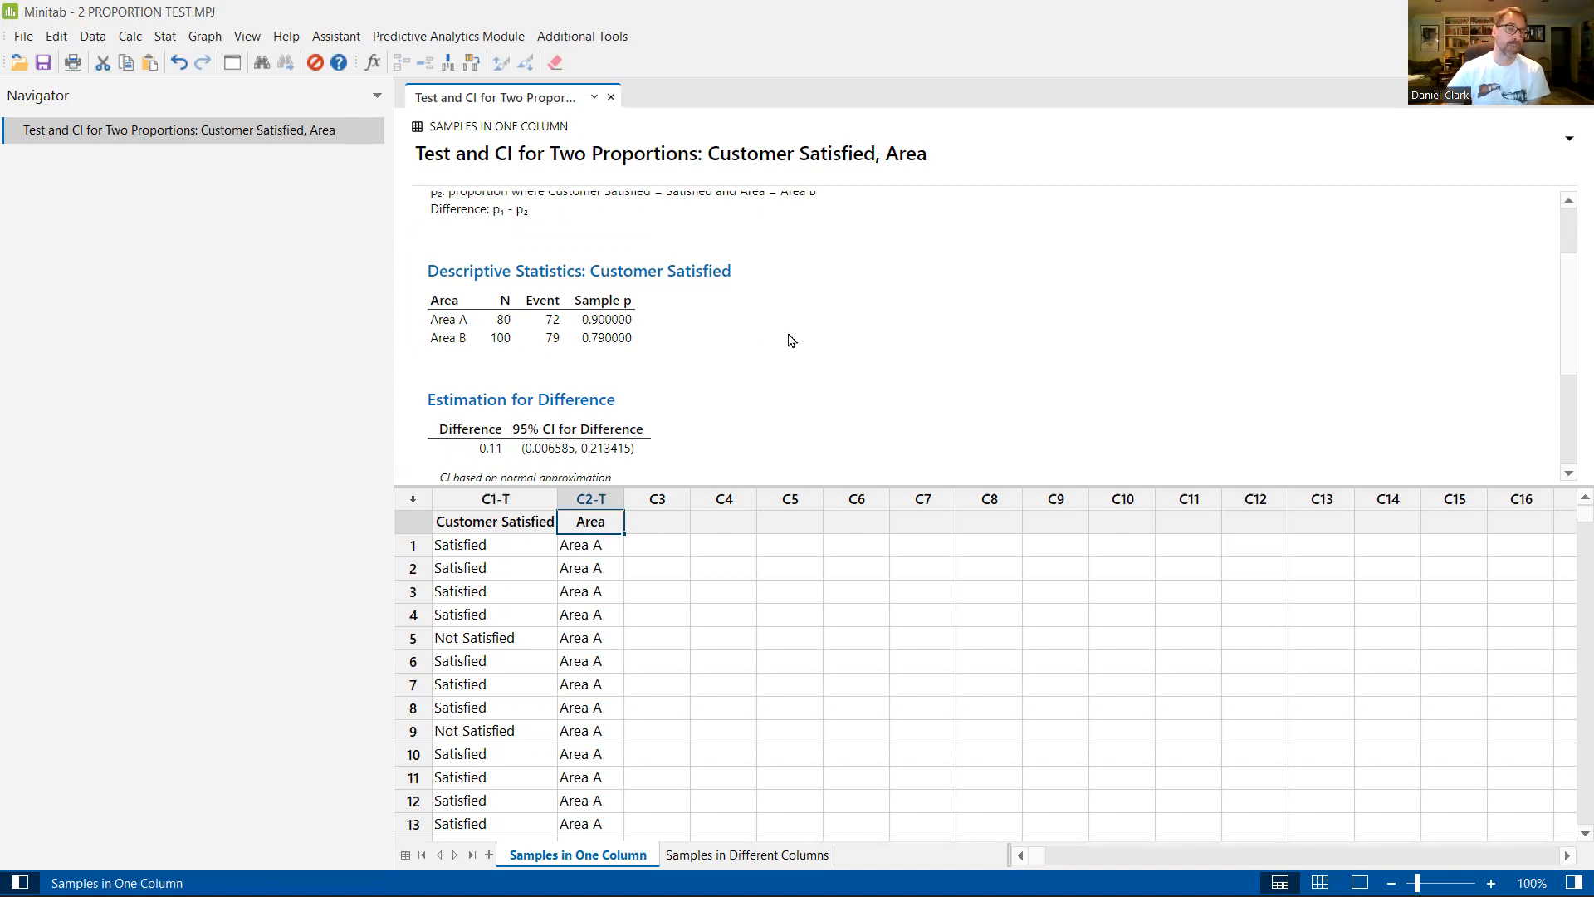
pyautogui.scroll(-3, 916, 332)
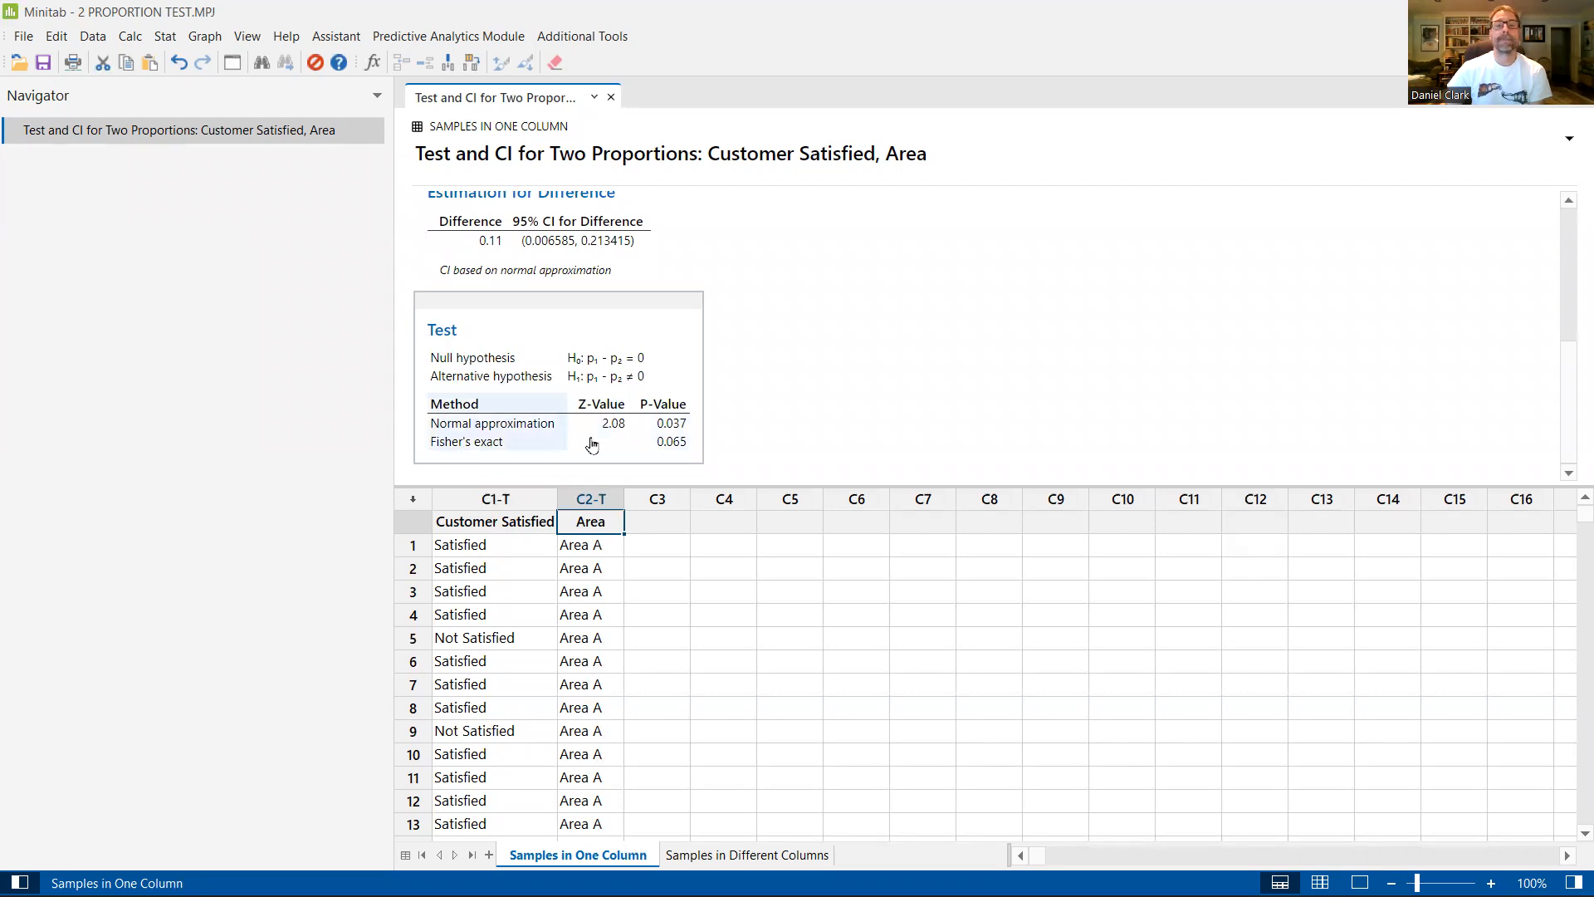
pyautogui.scroll(3, 766, 296)
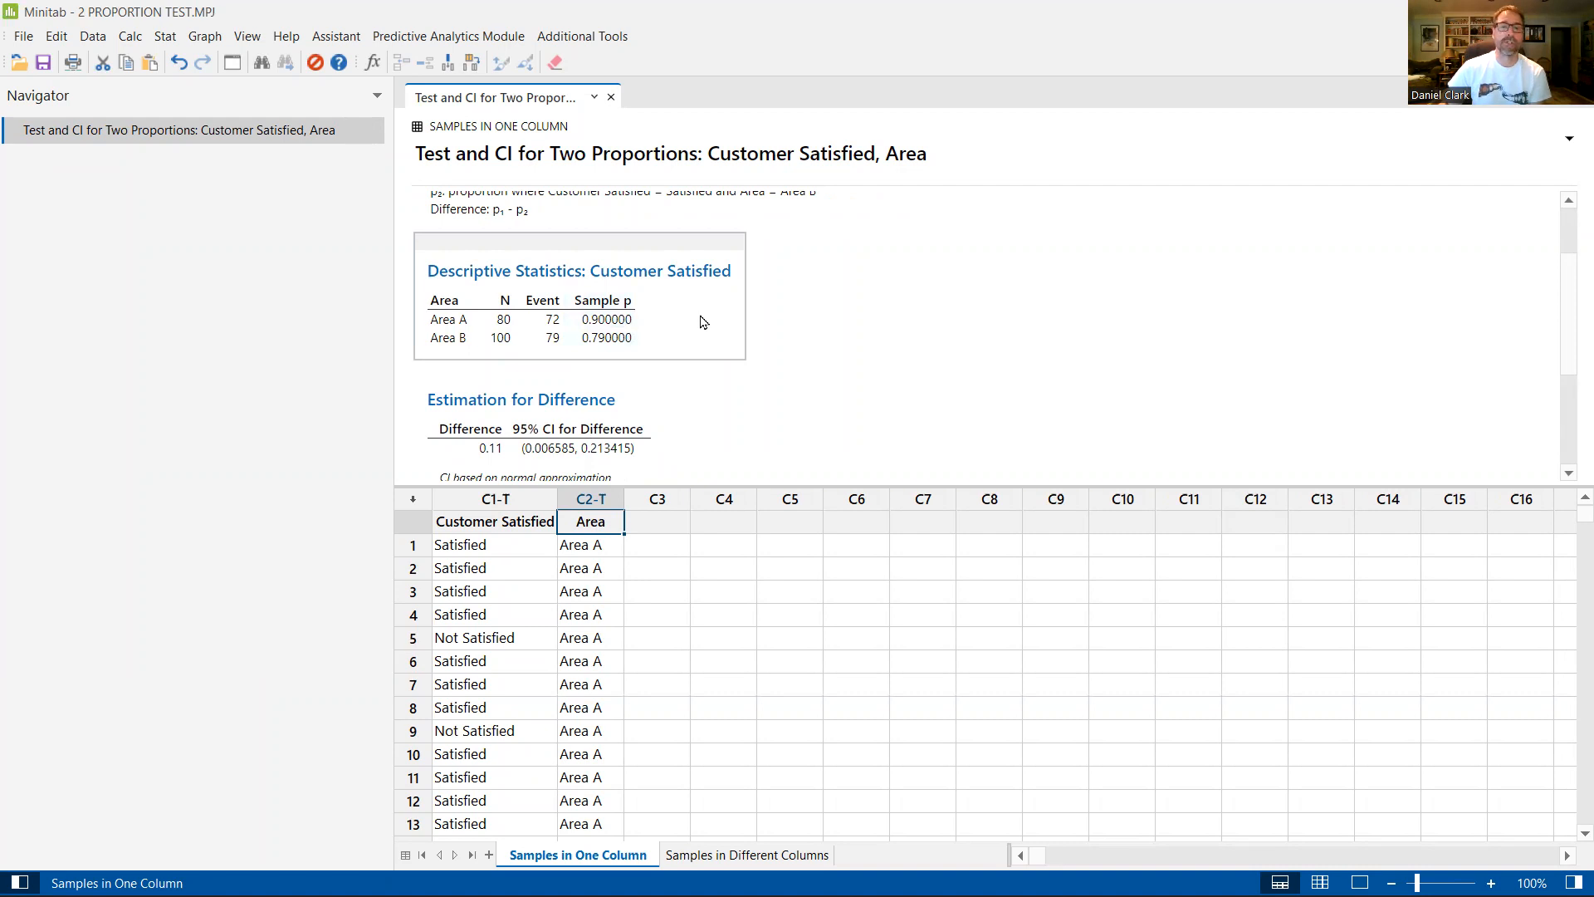
pyautogui.scroll(-5, 700, 322)
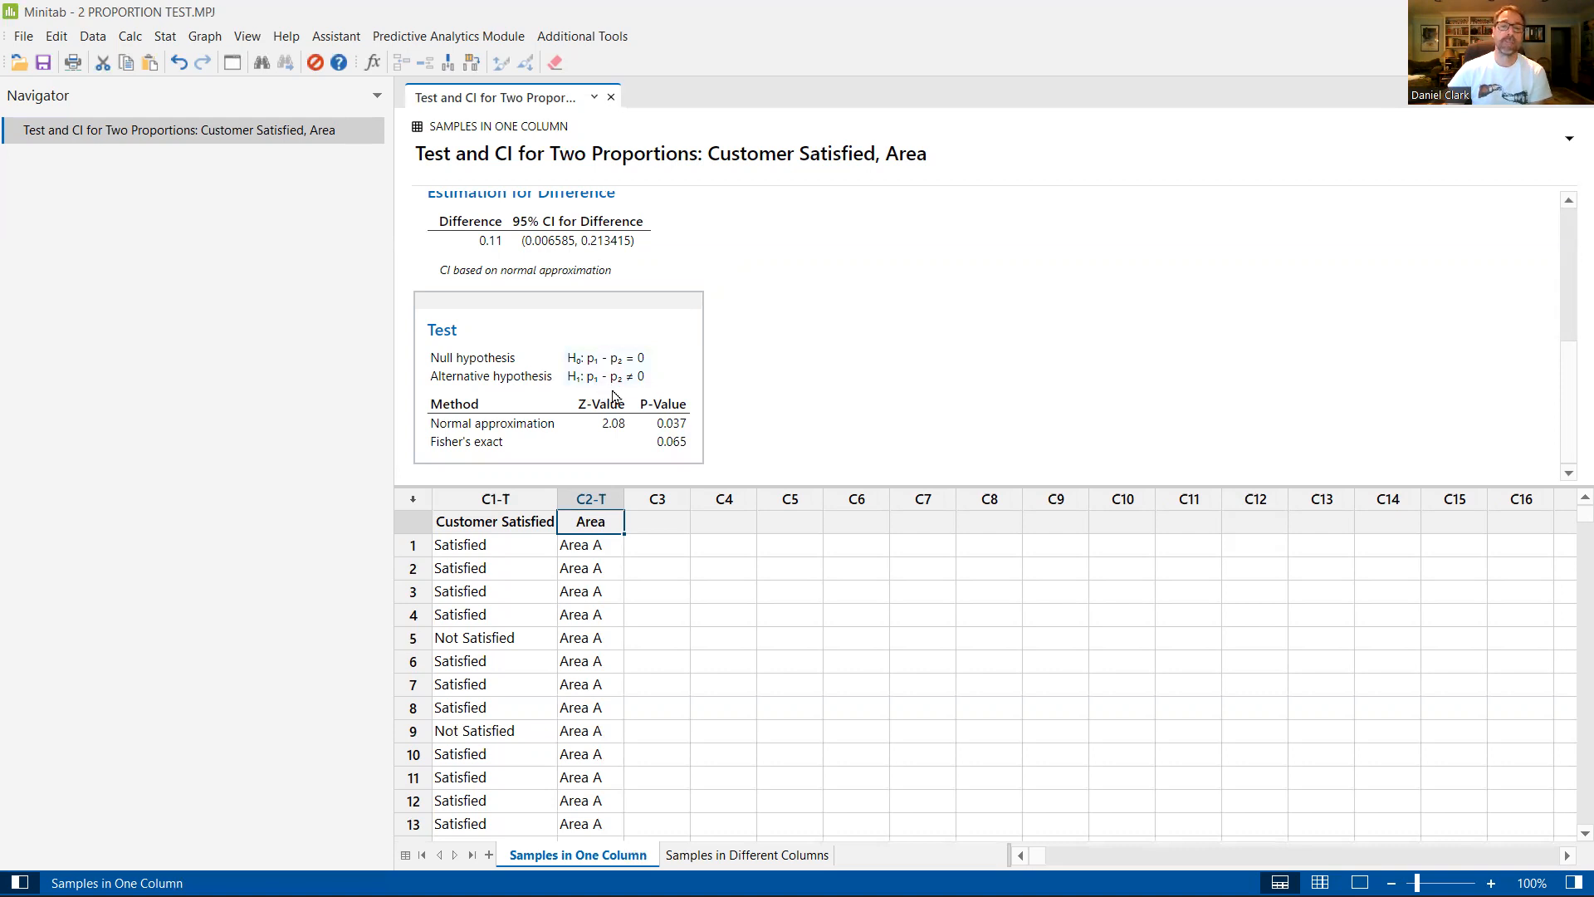
pyautogui.scroll(5, 771, 395)
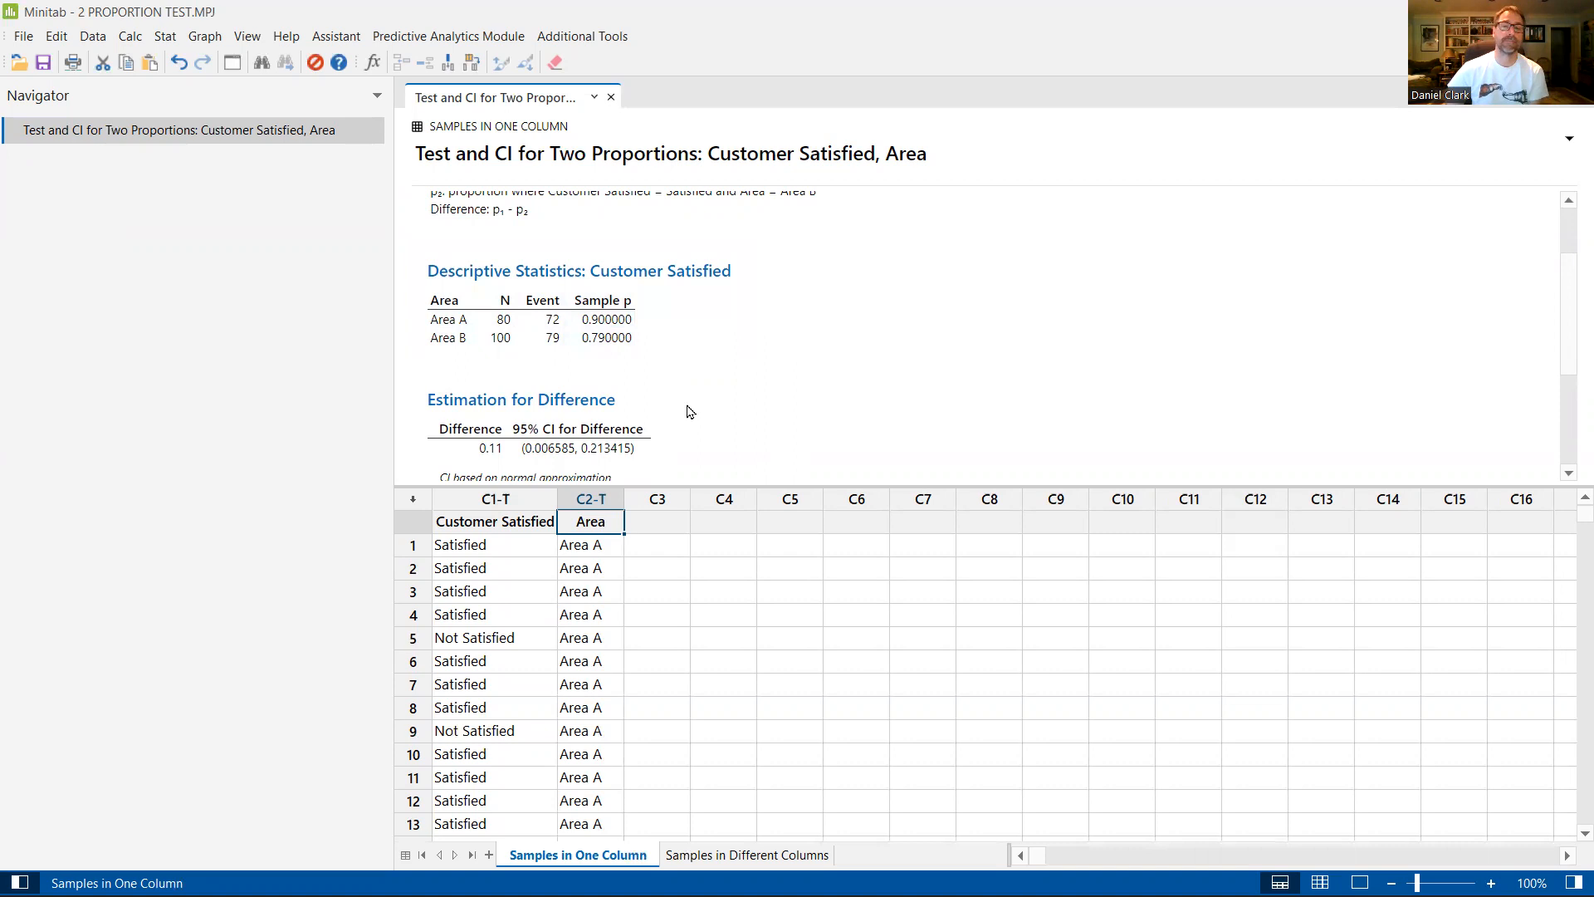
pyautogui.scroll(-1, 688, 413)
pyautogui.scroll(-5, 688, 413)
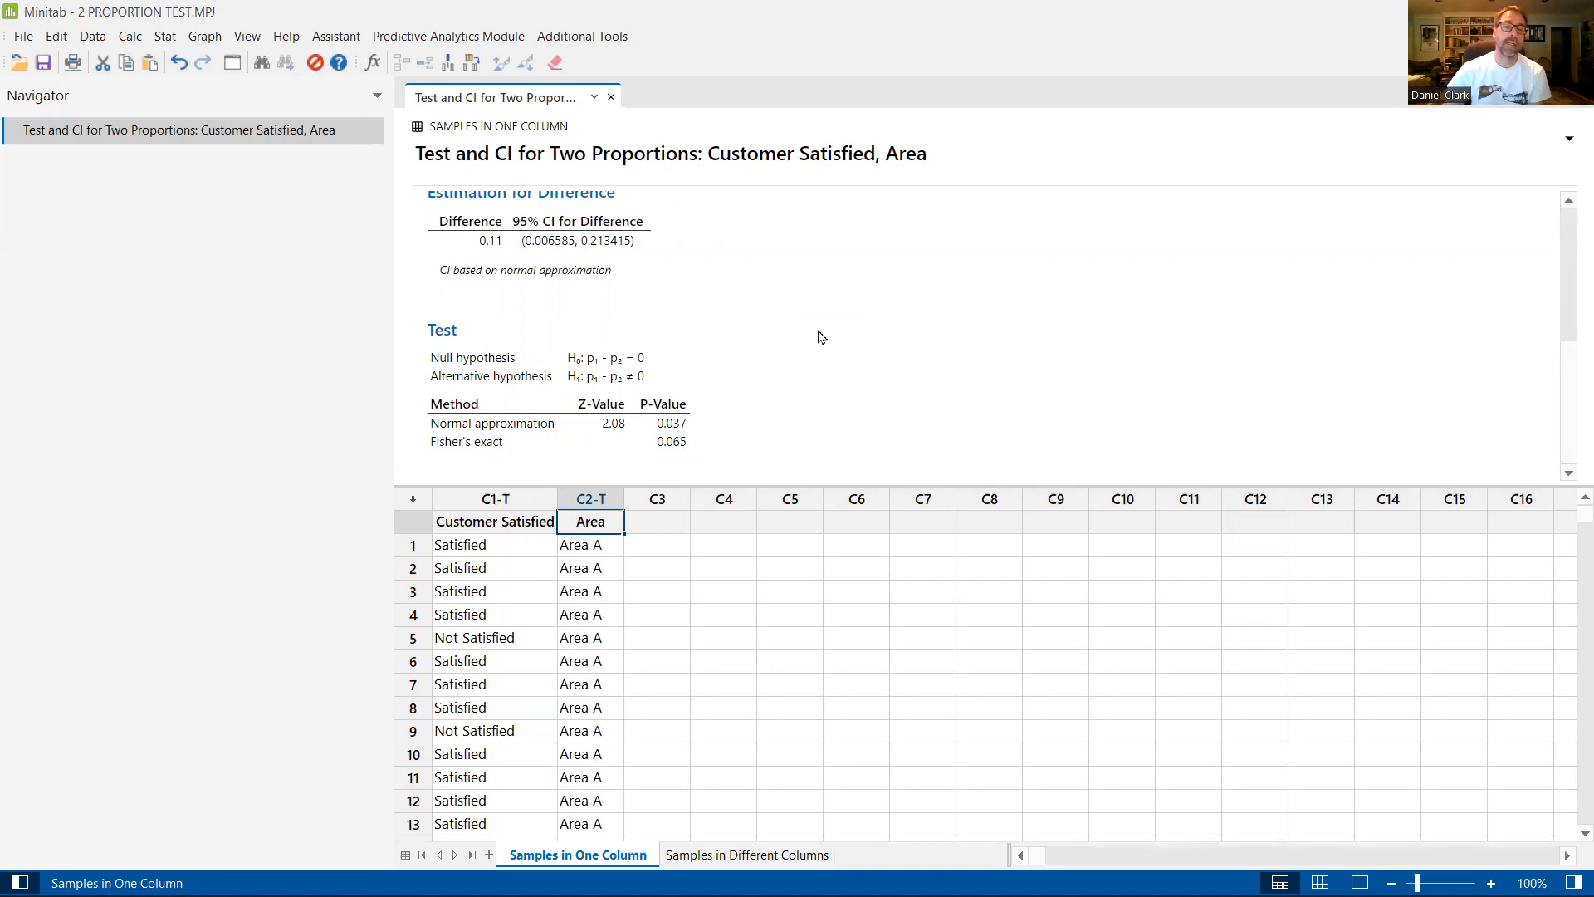
# Step: Bring up the Samples in Different Columns worksheet and append "- stacked data" to the existing two-proportions output title
pyautogui.click(731, 855)
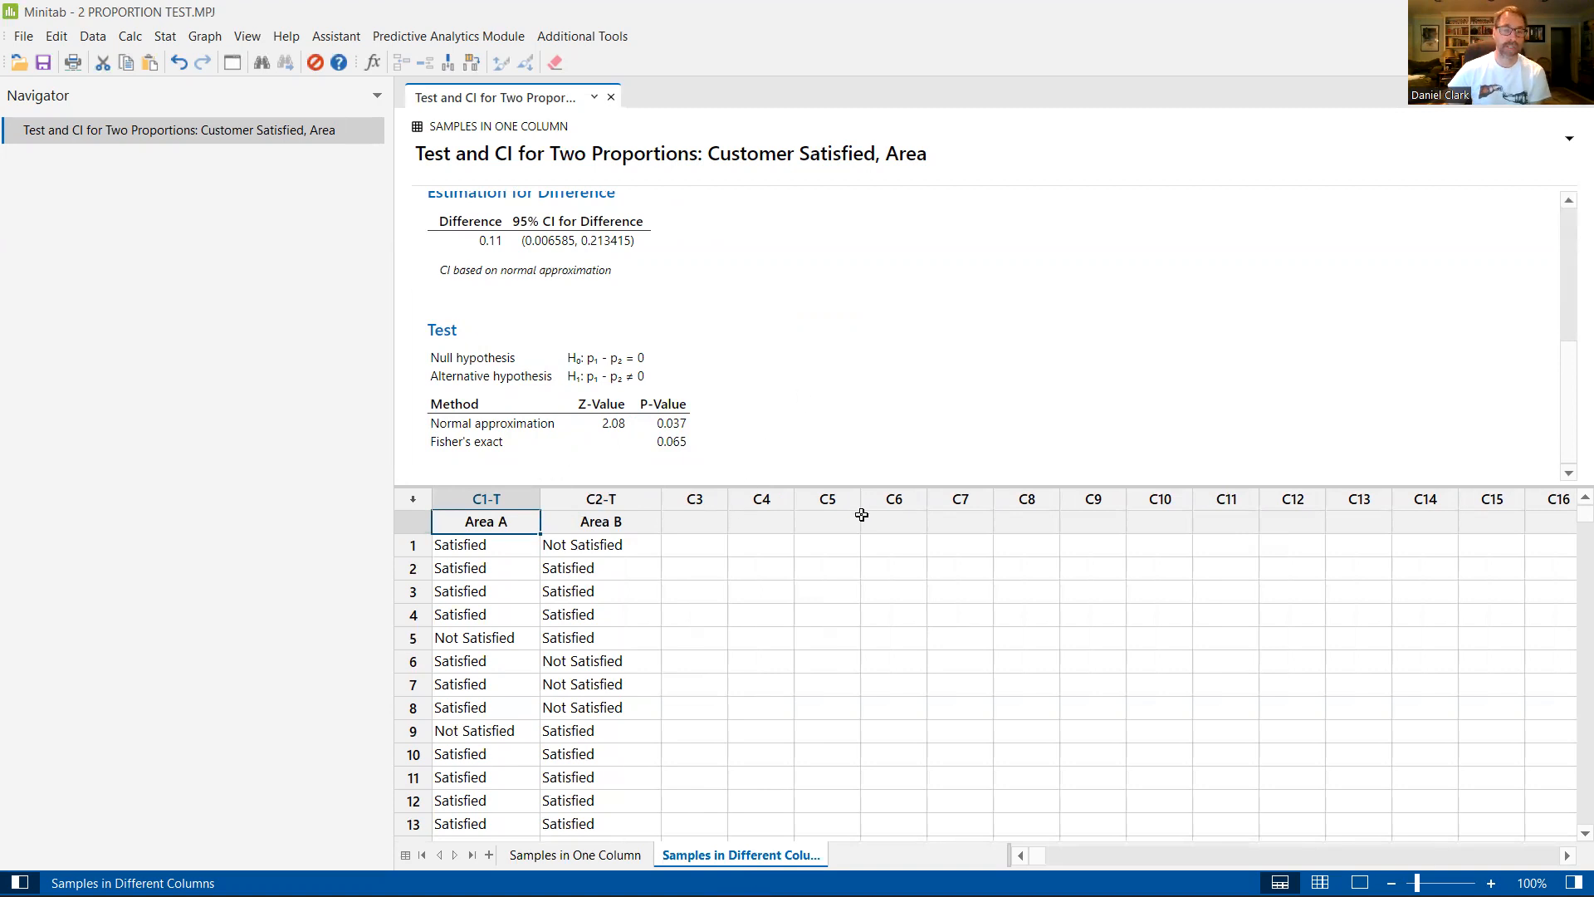
pyautogui.click(980, 160)
pyautogui.rightClick(981, 161)
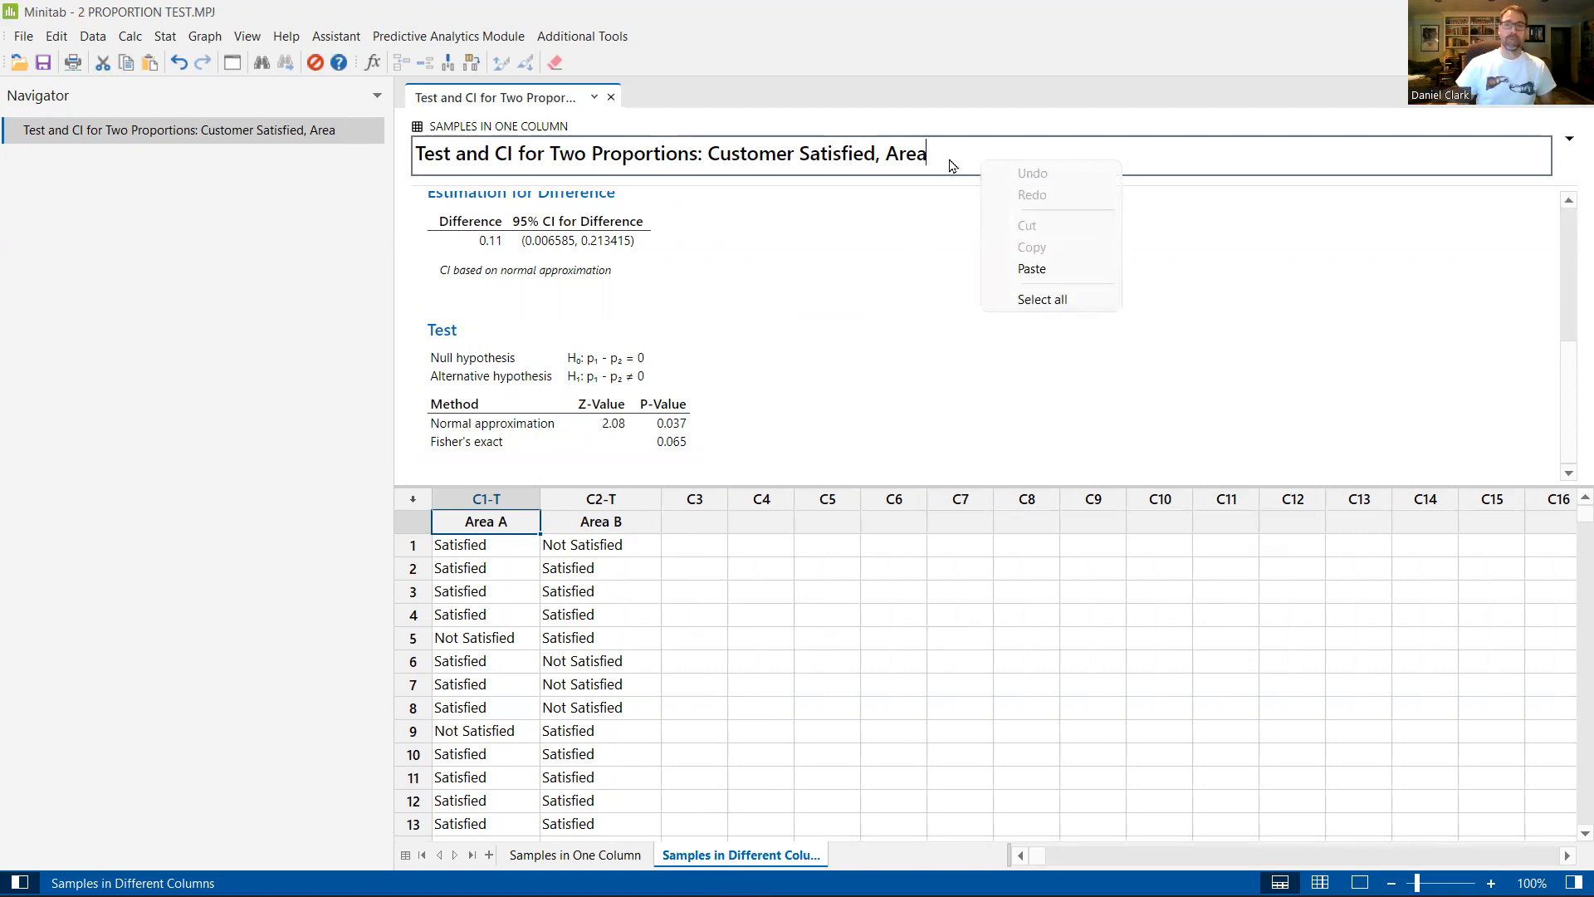
pyautogui.click(924, 224)
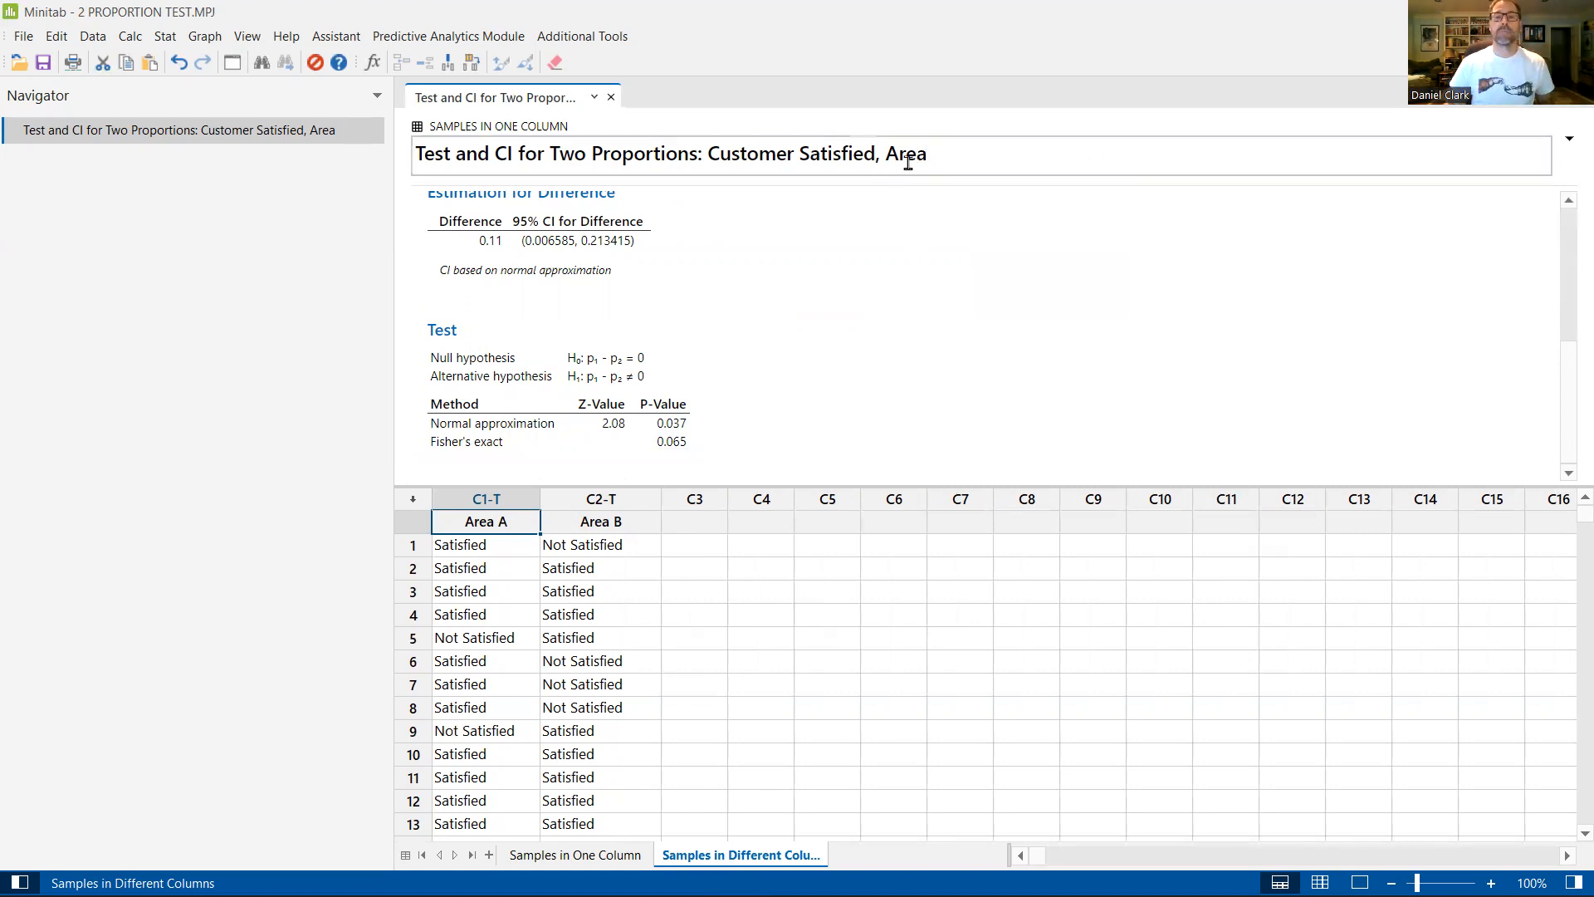
pyautogui.click(465, 156)
pyautogui.rightClick(546, 167)
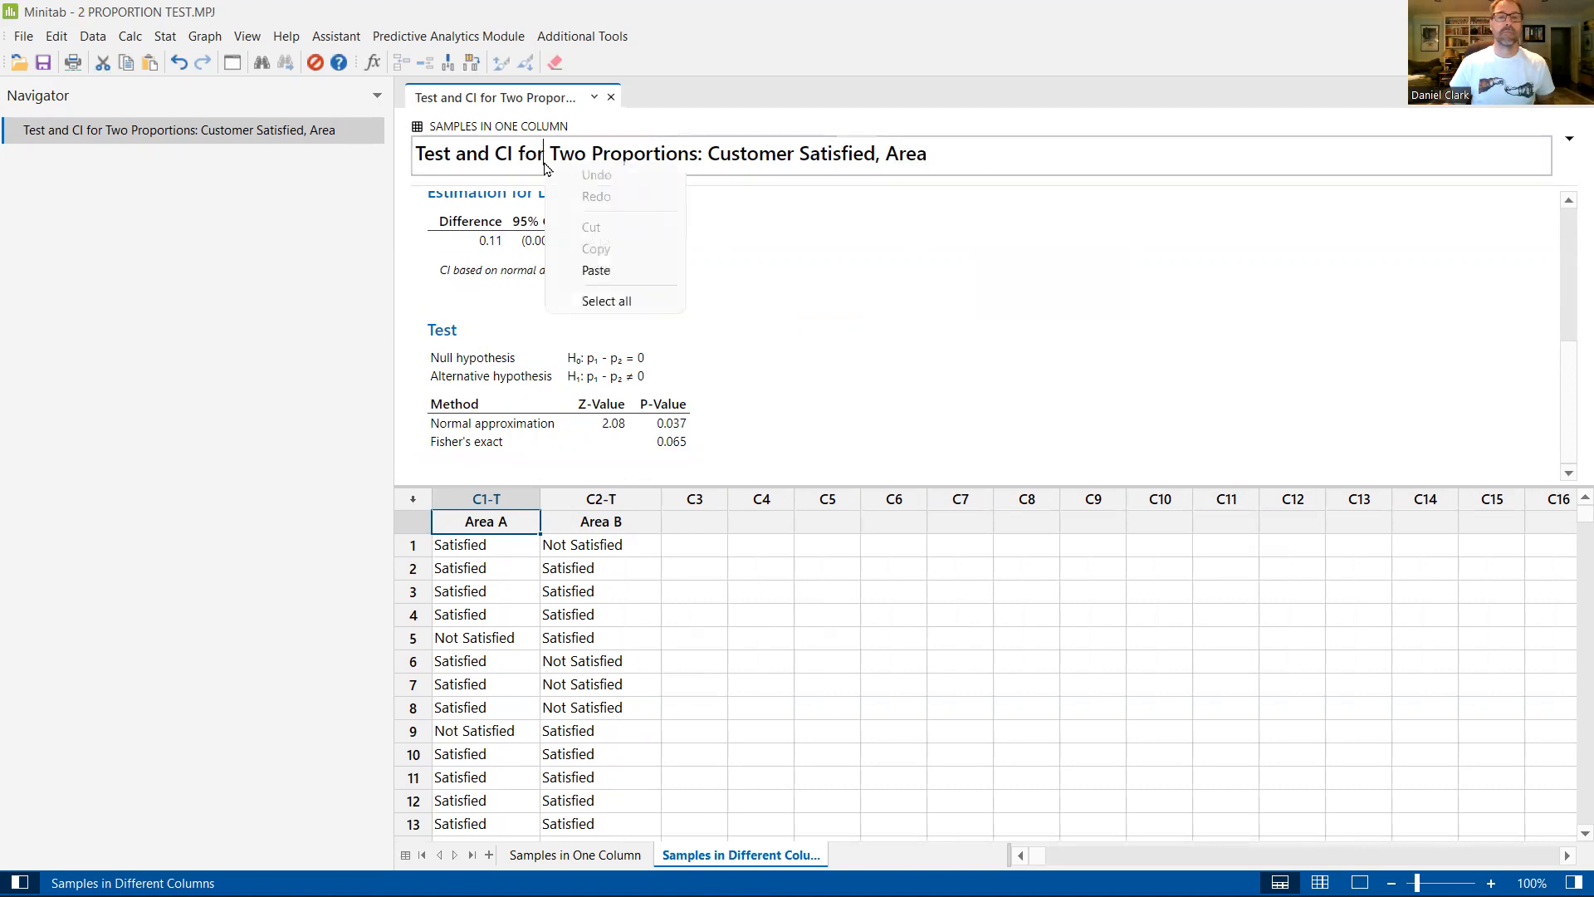
pyautogui.click(880, 157)
pyautogui.click(969, 156)
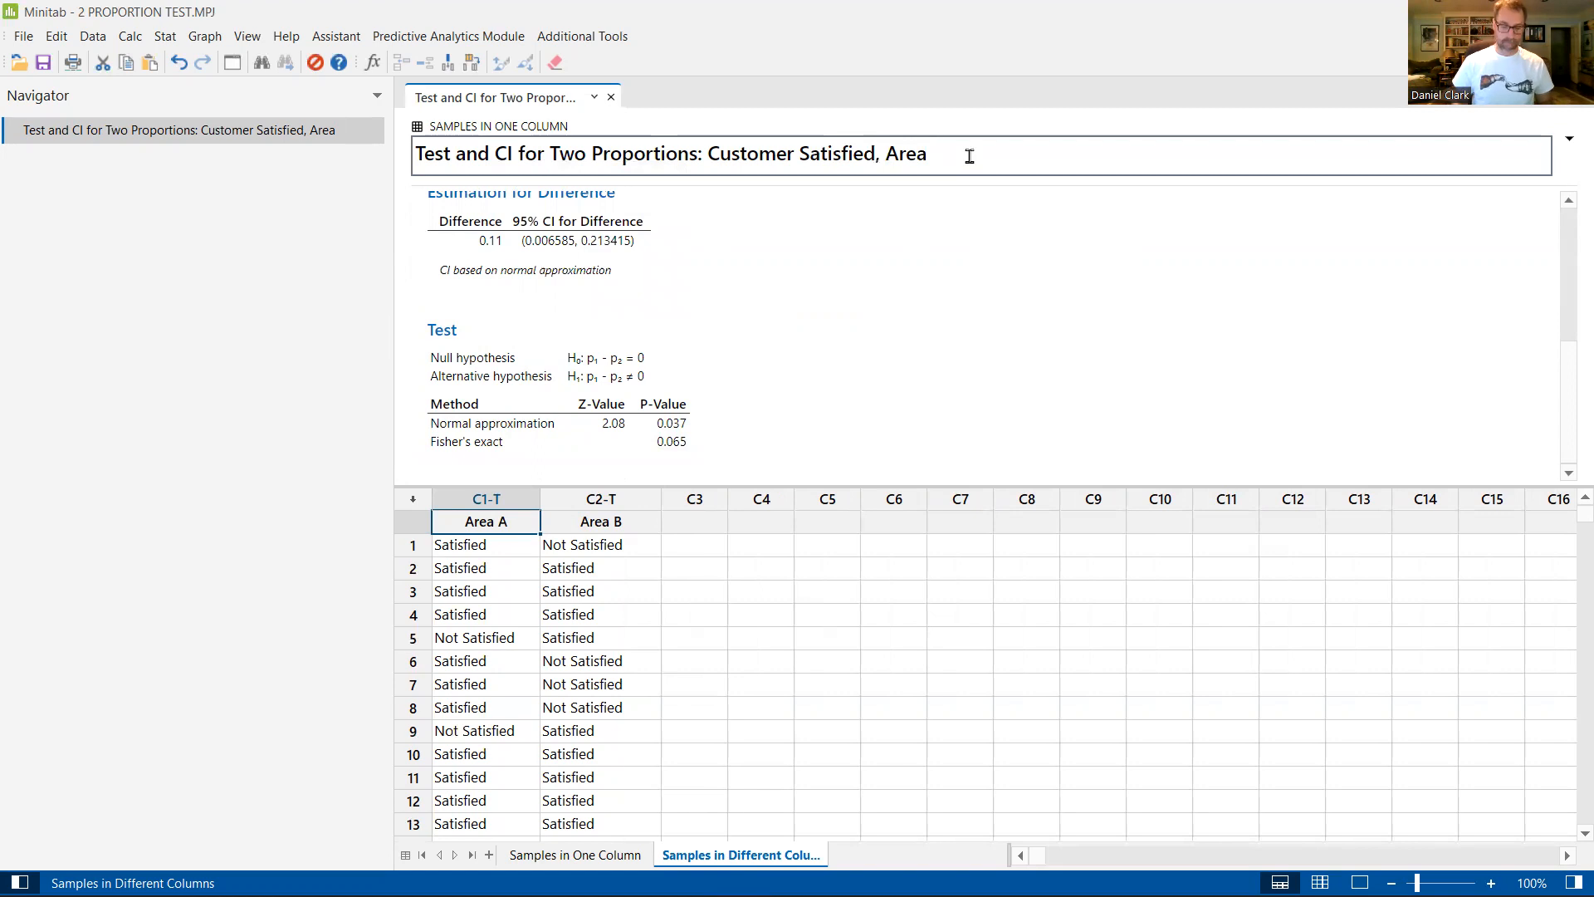
pyautogui.write('- sta')
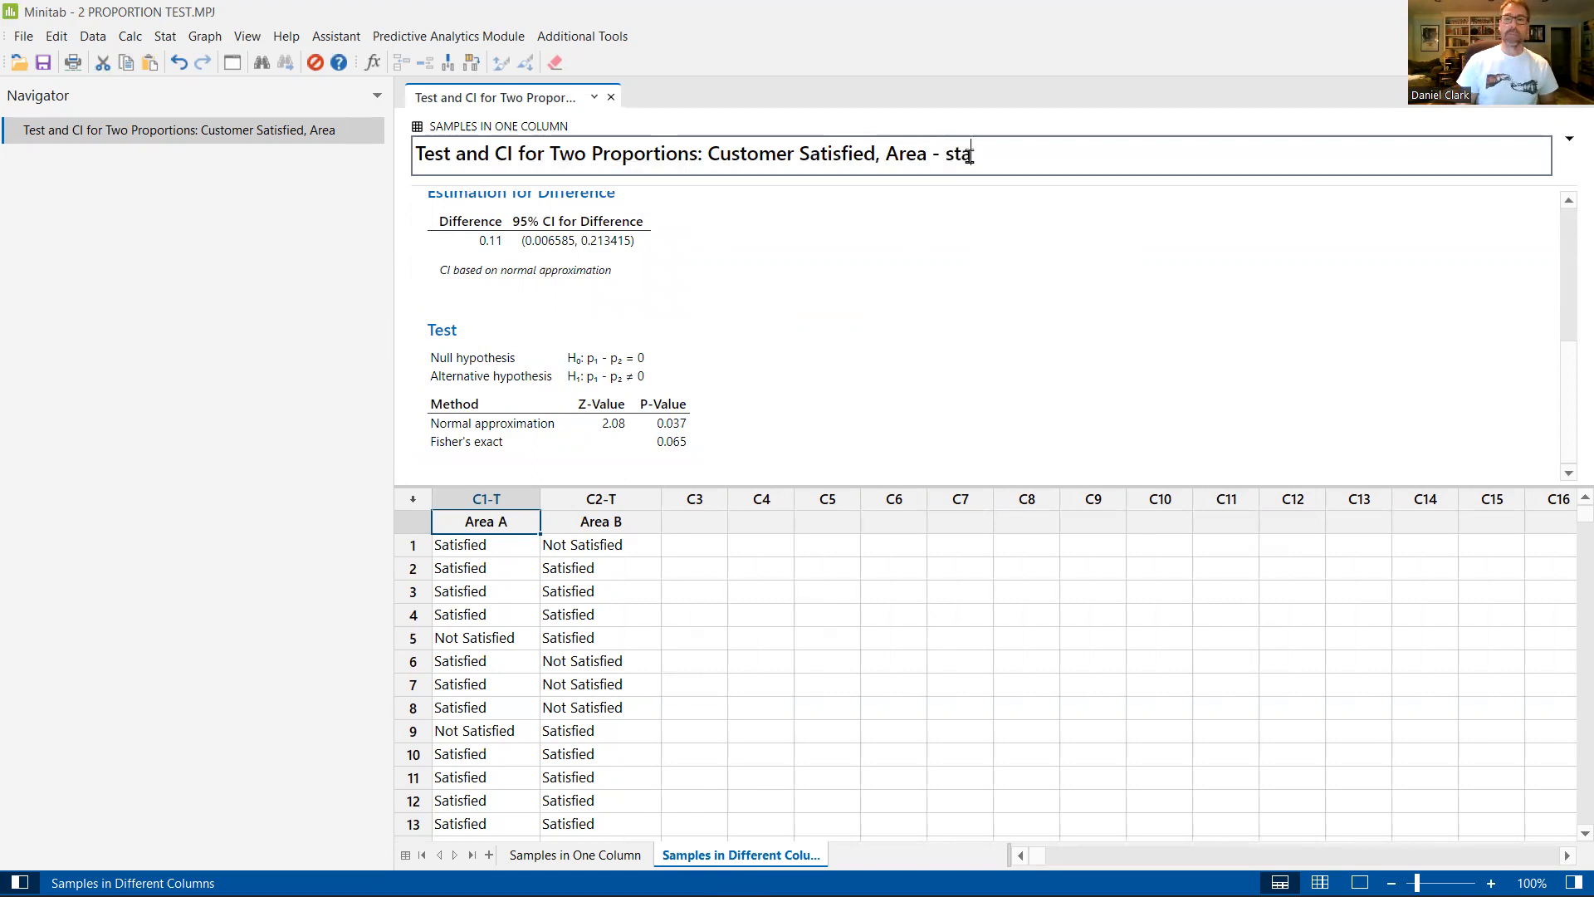
pyautogui.write('cked data')
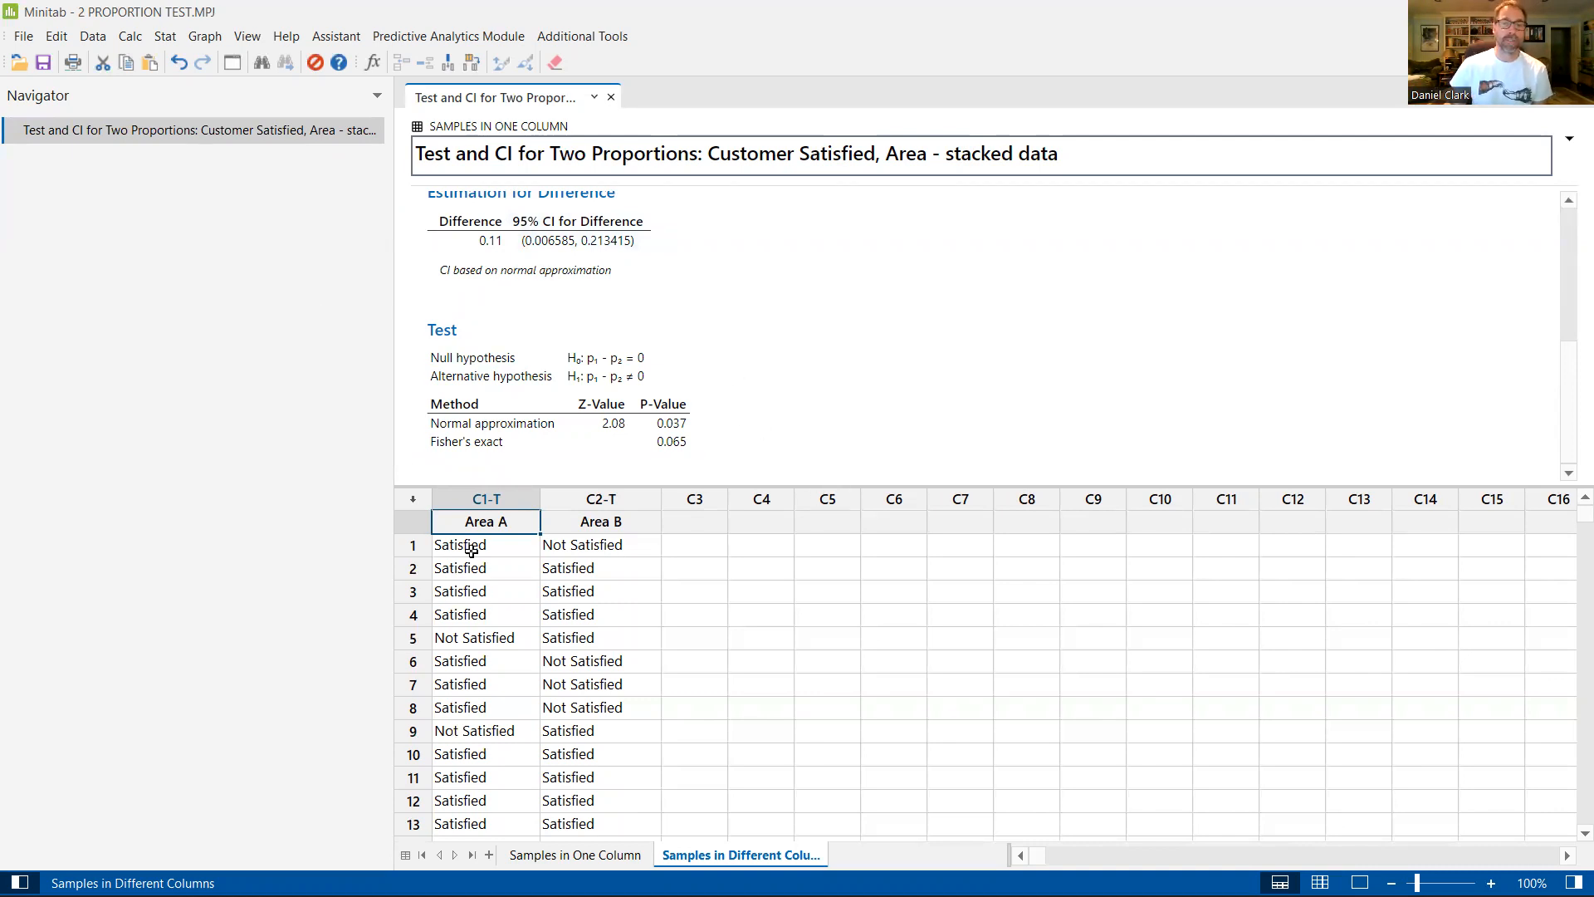
# Step: Run a 2 Proportions test with each sample in its own column, using Area A as Sample 1 and Area B as Sample 2
pyautogui.scroll(-5, 548, 681)
pyautogui.scroll(5, 555, 665)
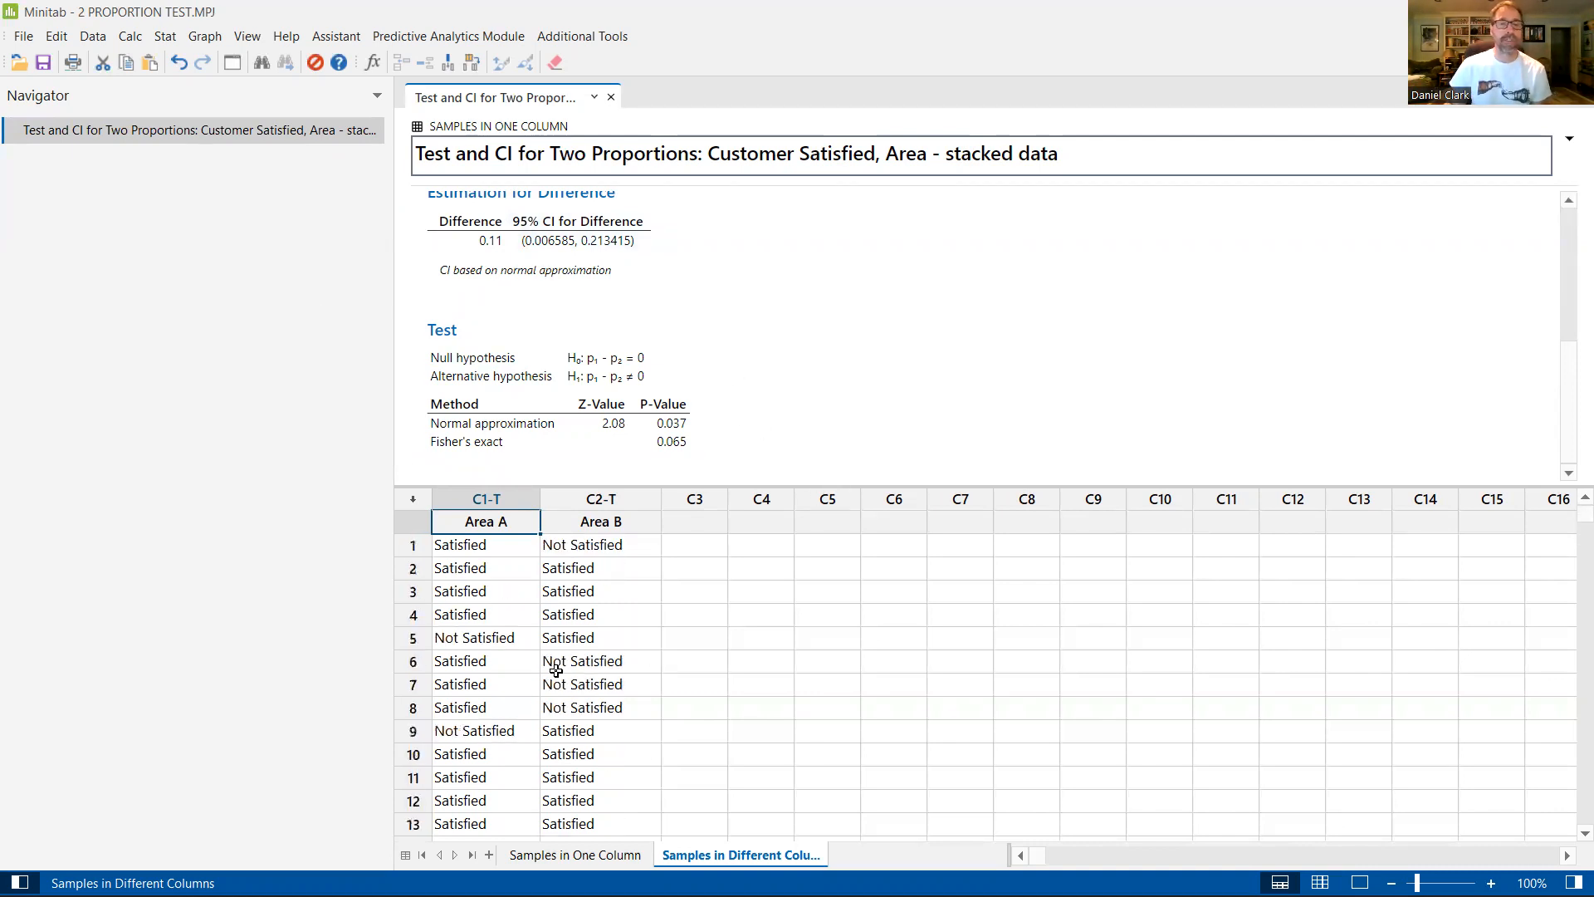
pyautogui.click(722, 518)
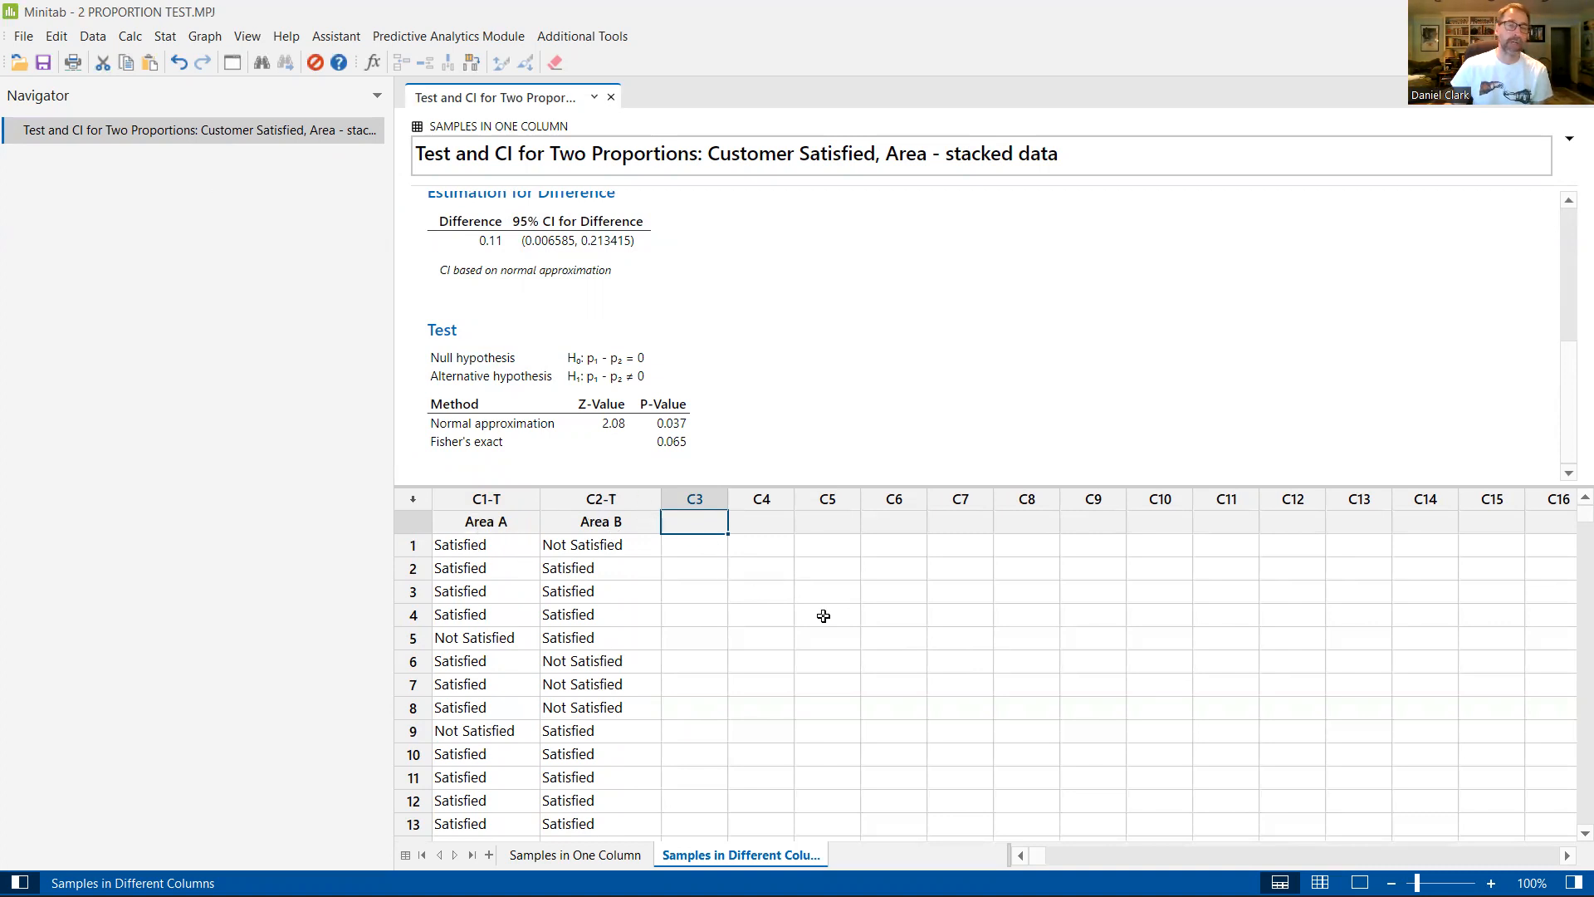
pyautogui.click(165, 37)
pyautogui.click(166, 38)
pyautogui.click(166, 39)
pyautogui.moveTo(178, 60)
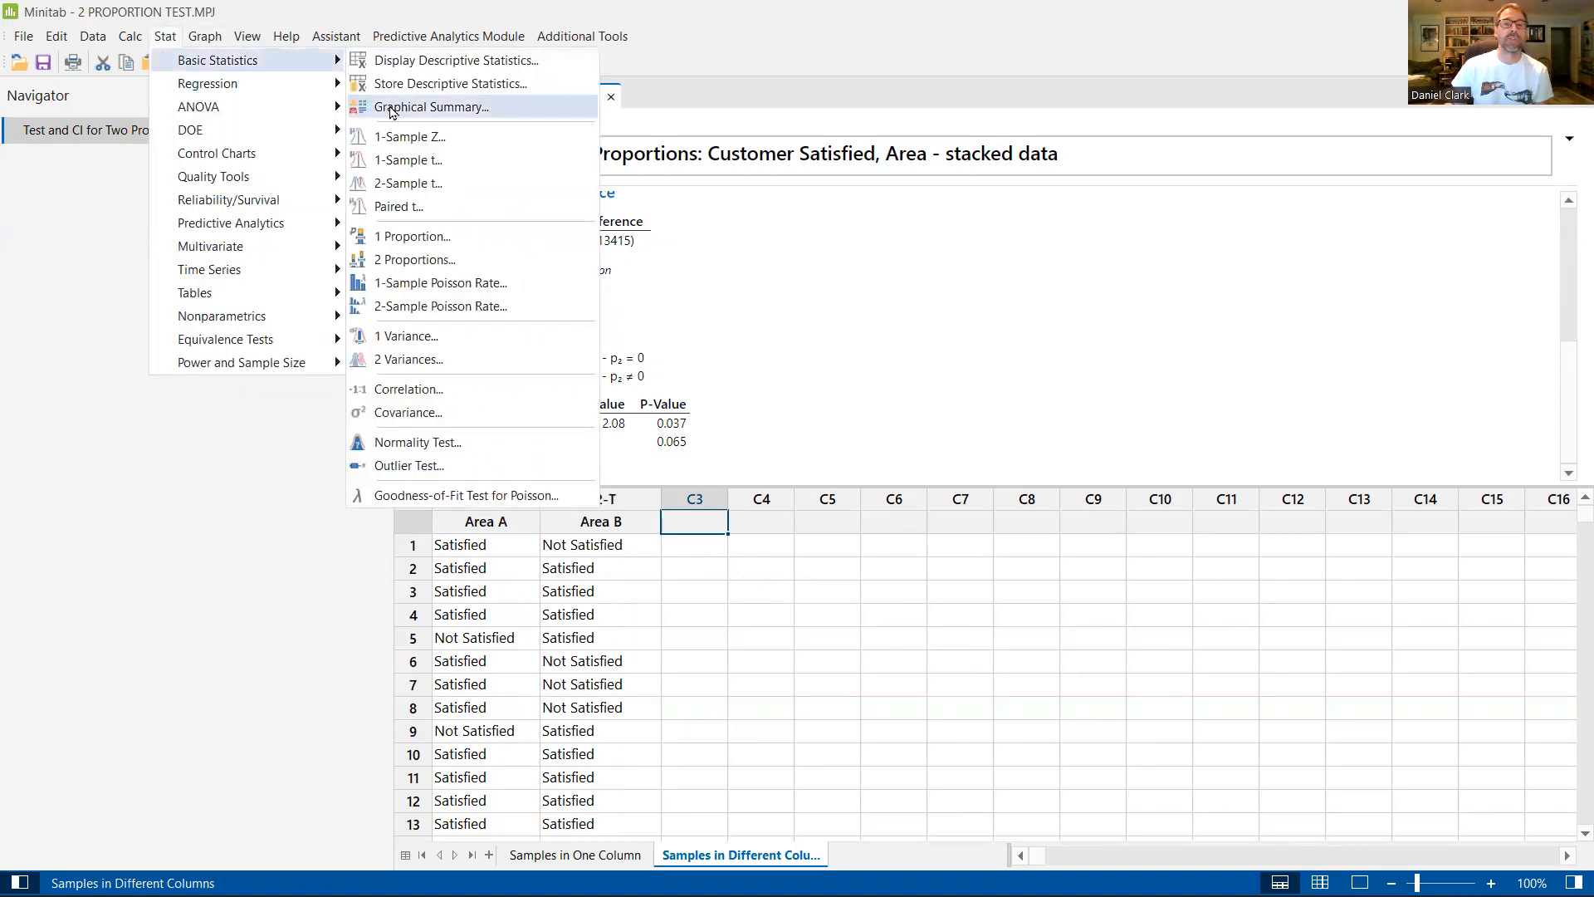
pyautogui.click(436, 258)
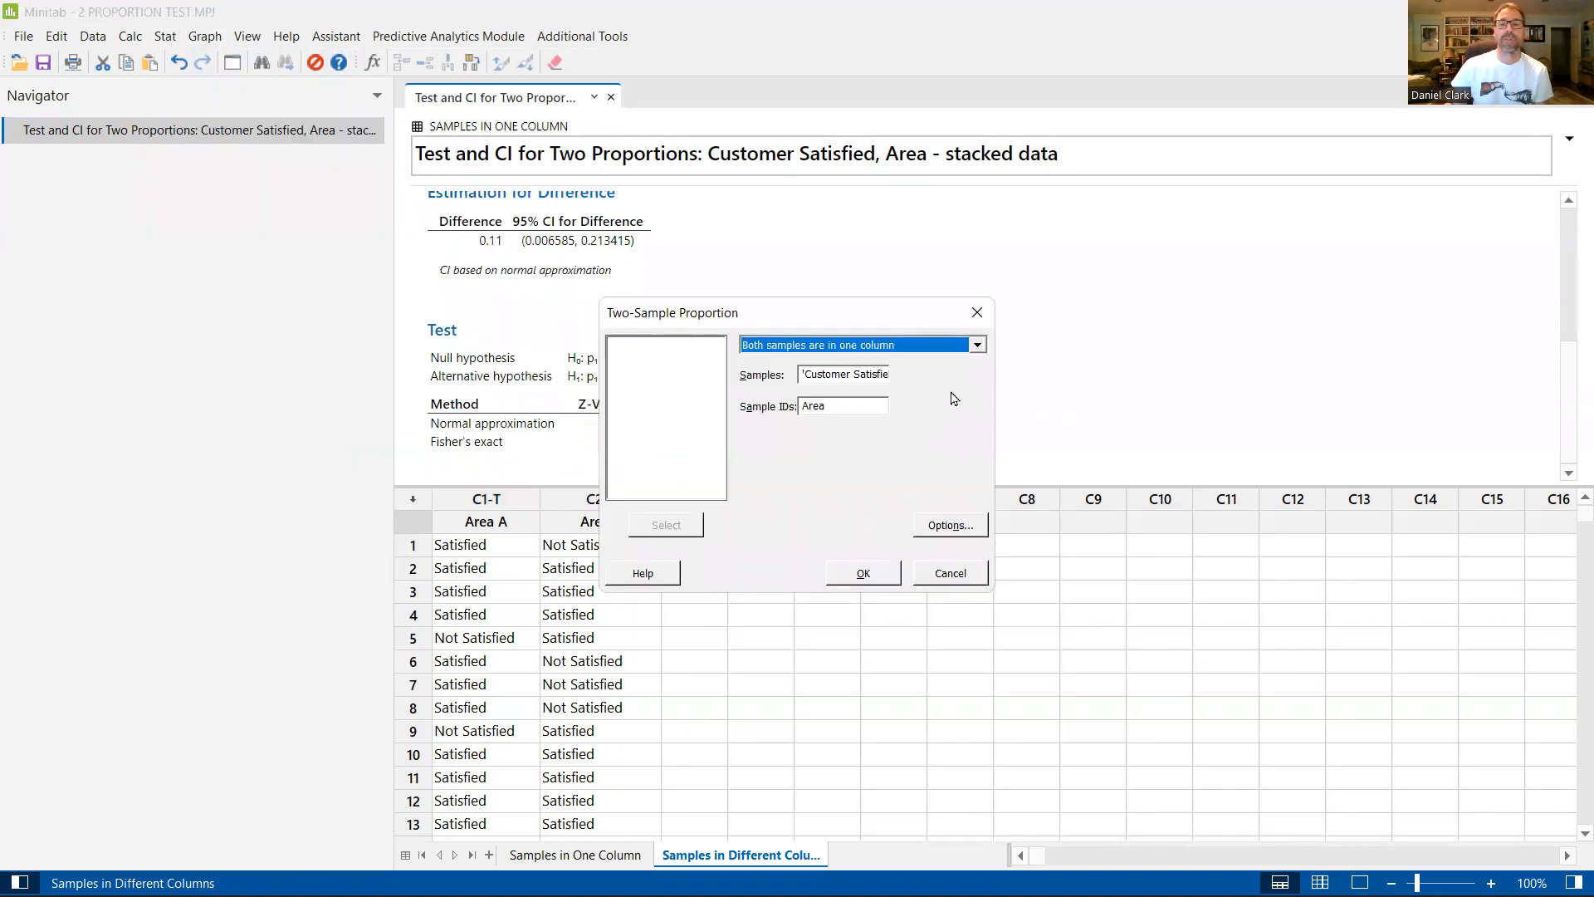
pyautogui.click(978, 347)
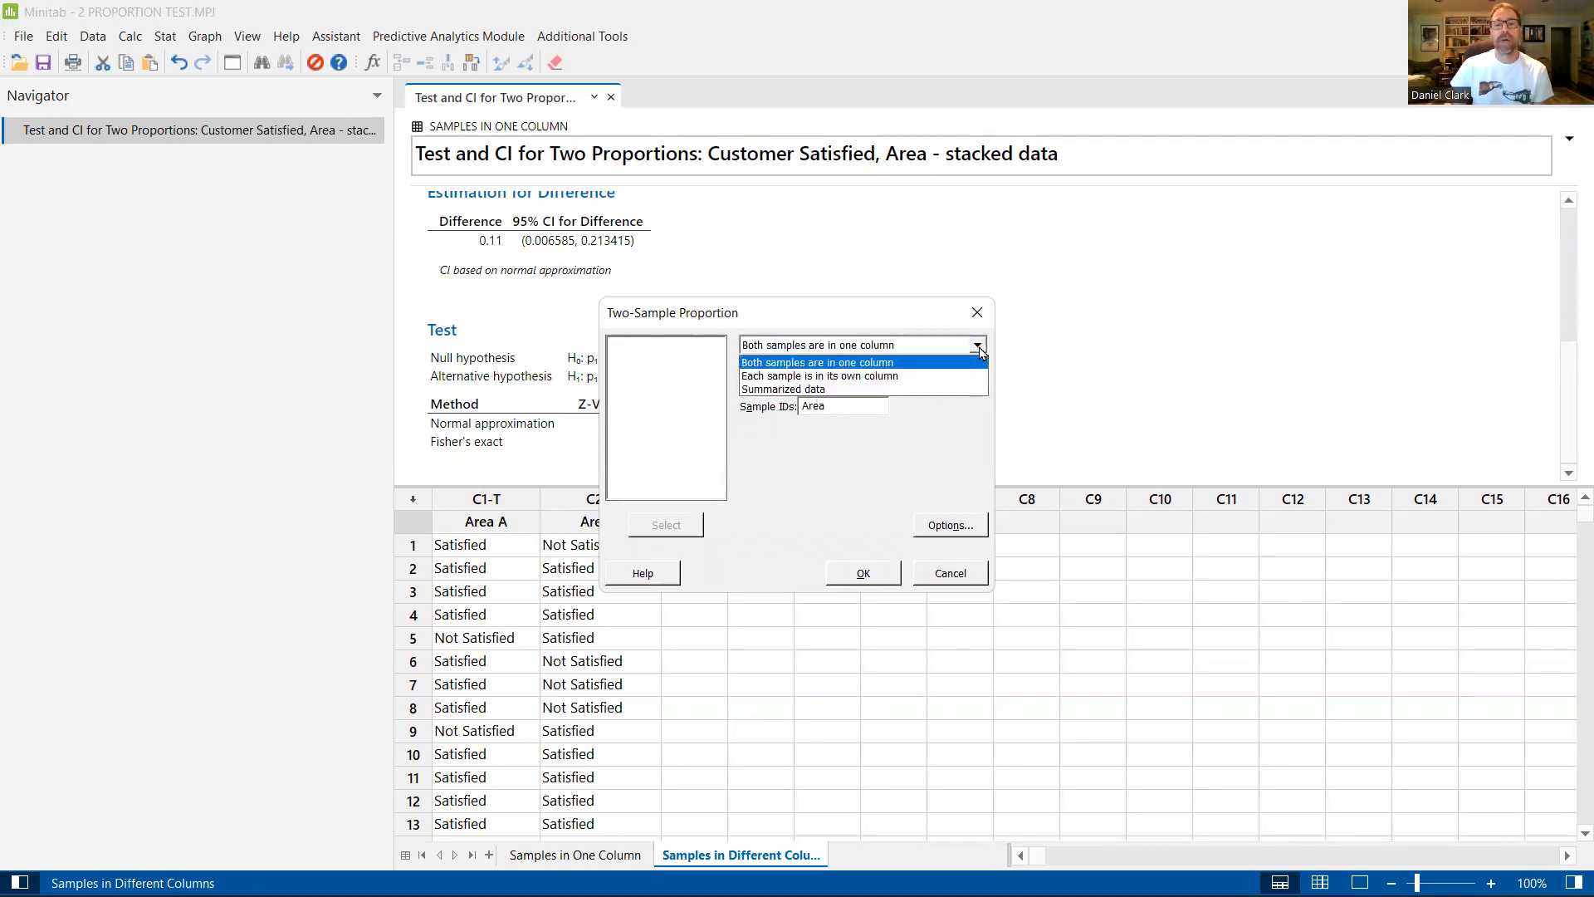
pyautogui.click(817, 378)
pyautogui.click(813, 375)
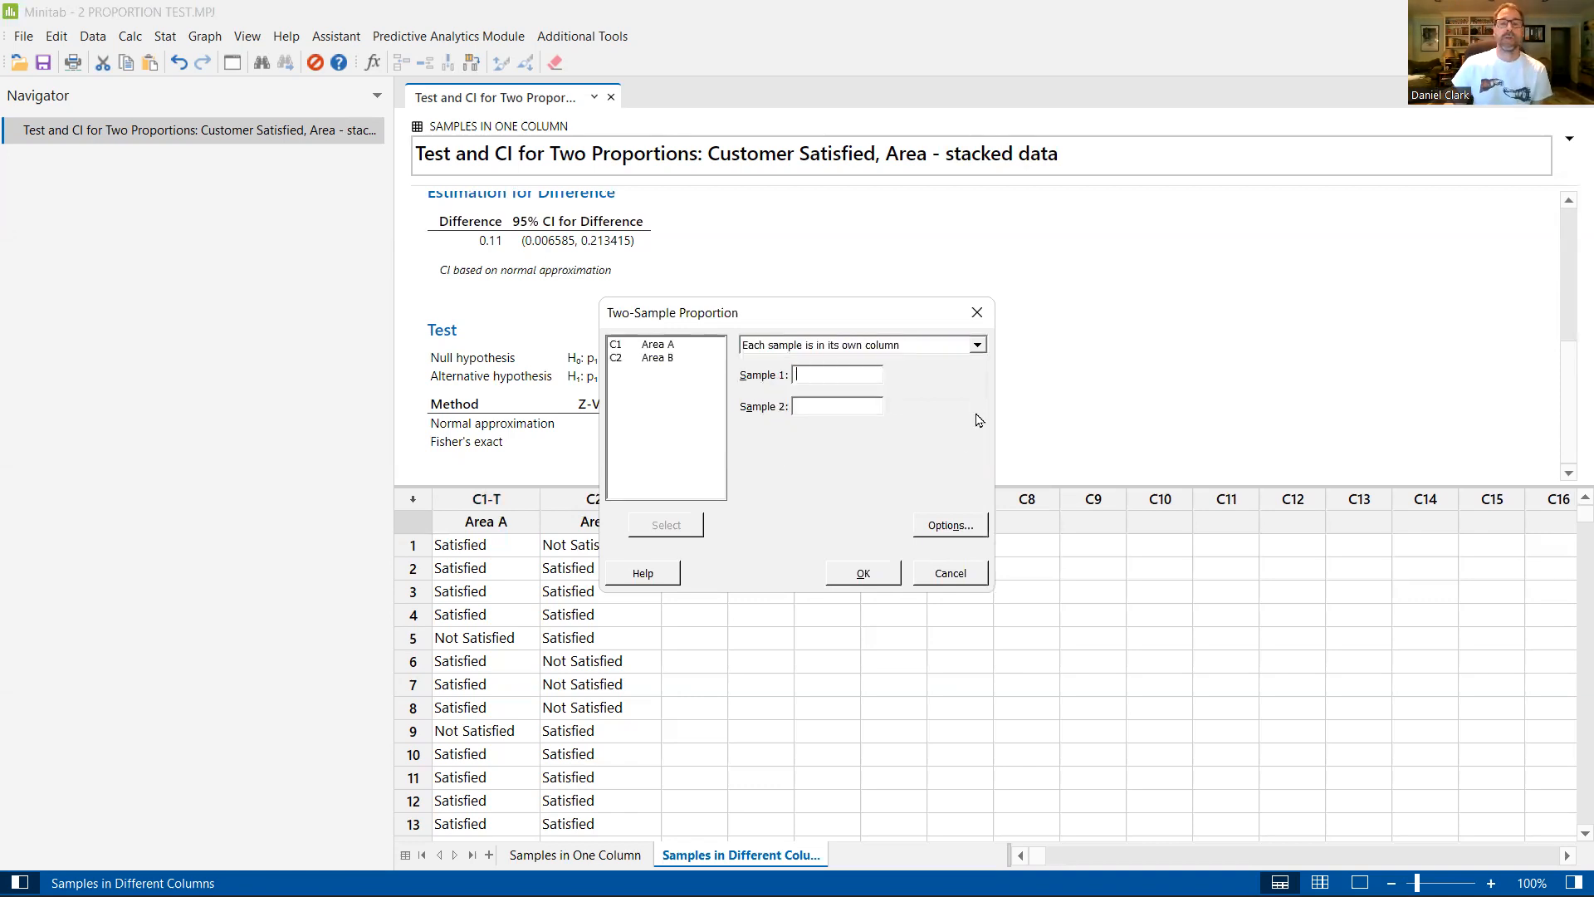
pyautogui.doubleClick(656, 345)
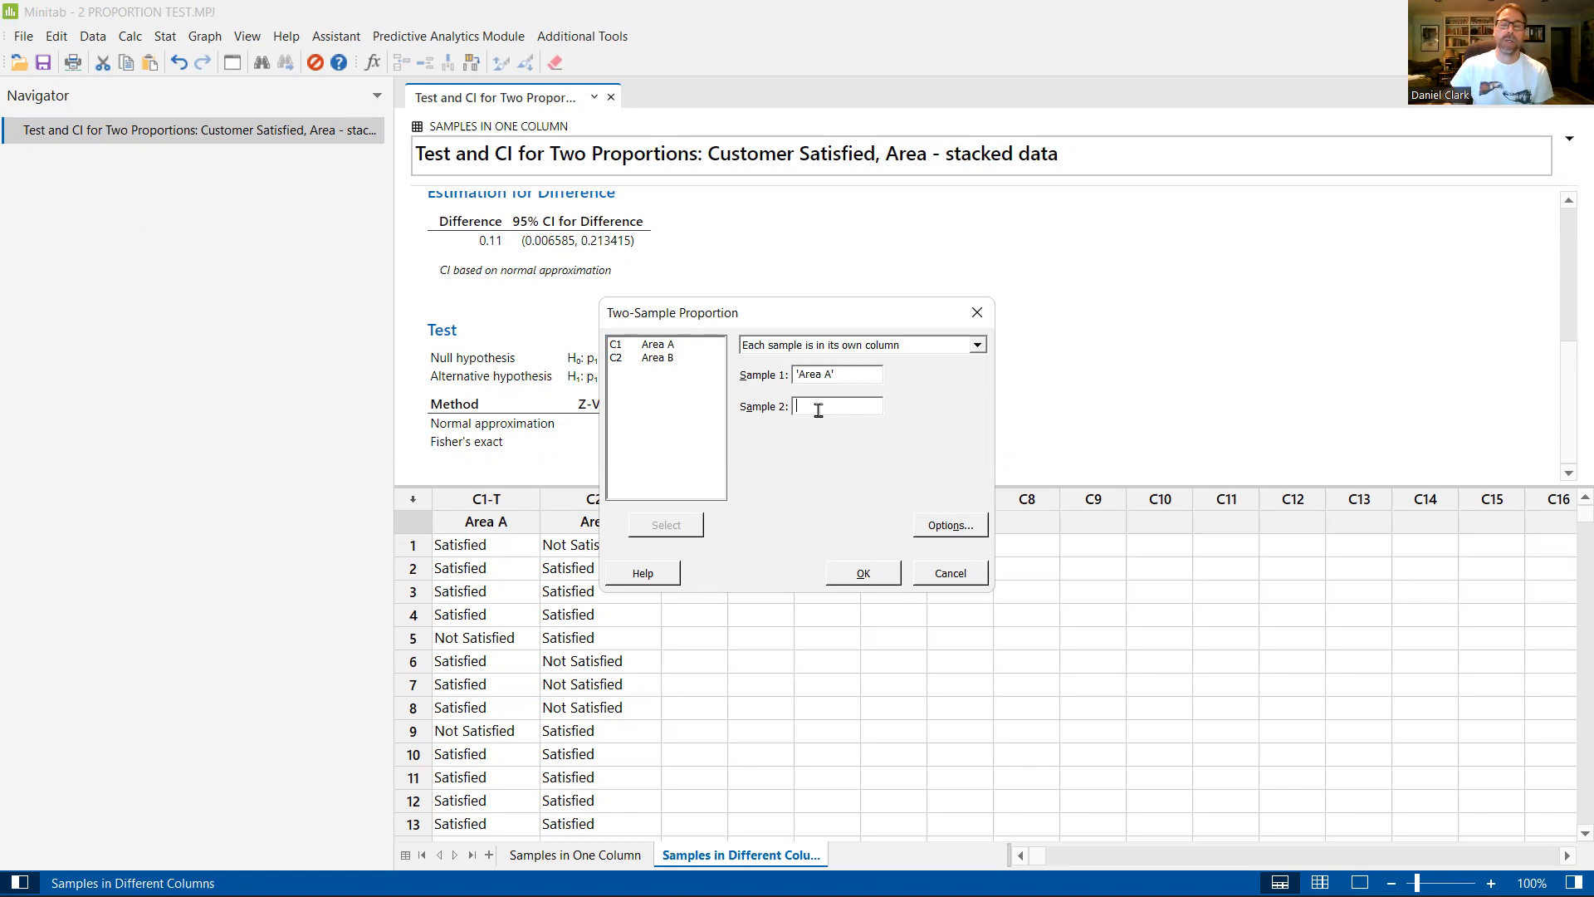
pyautogui.doubleClick(653, 358)
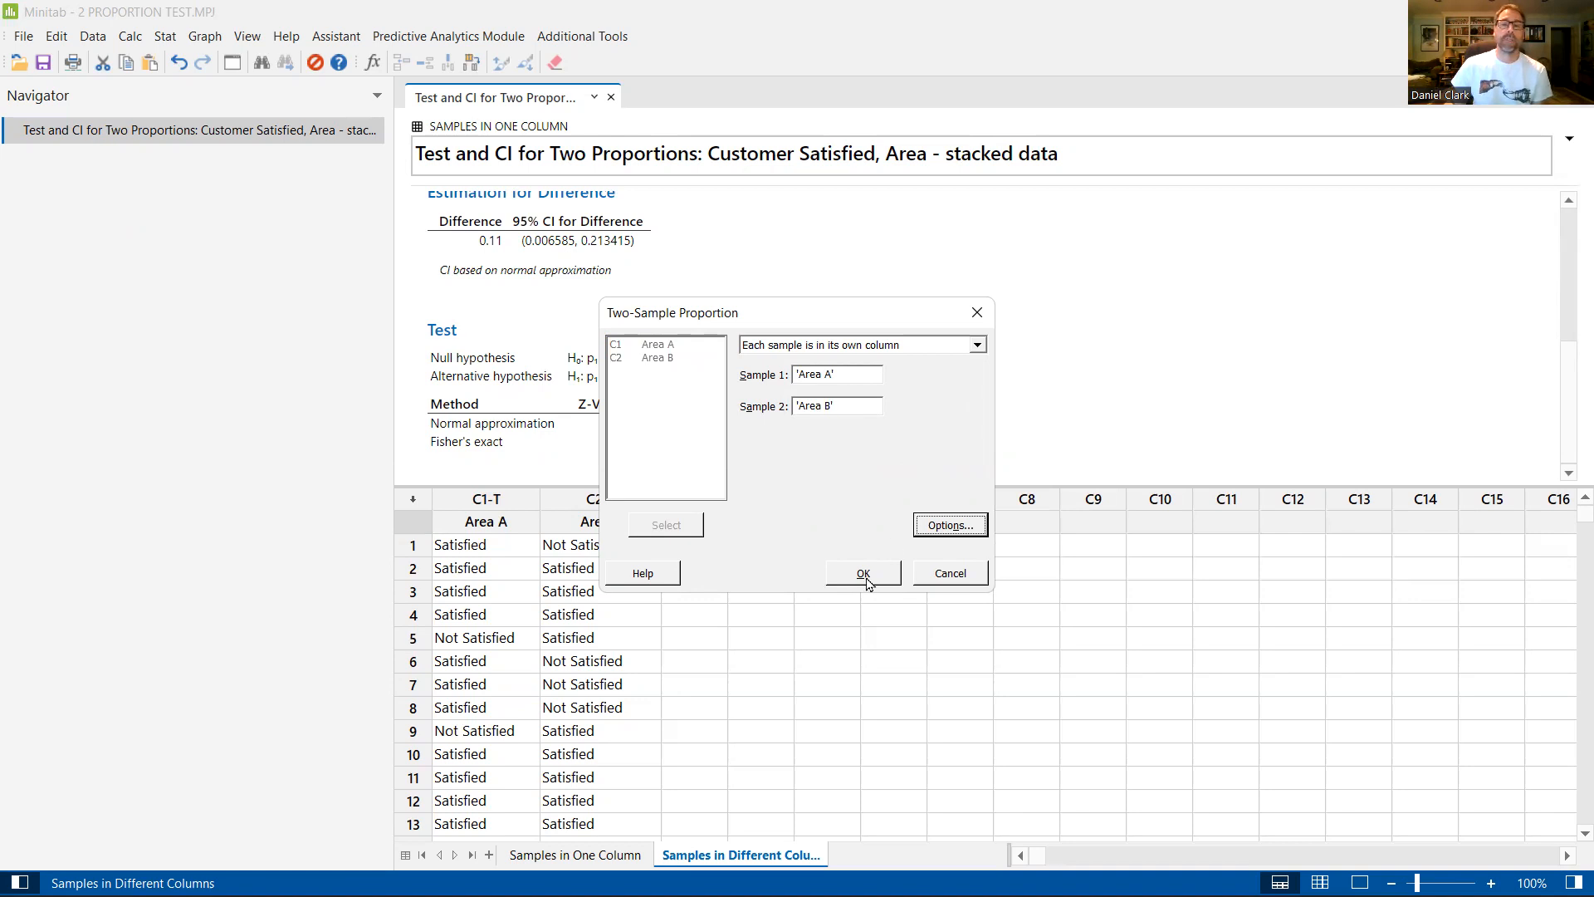
pyautogui.click(864, 574)
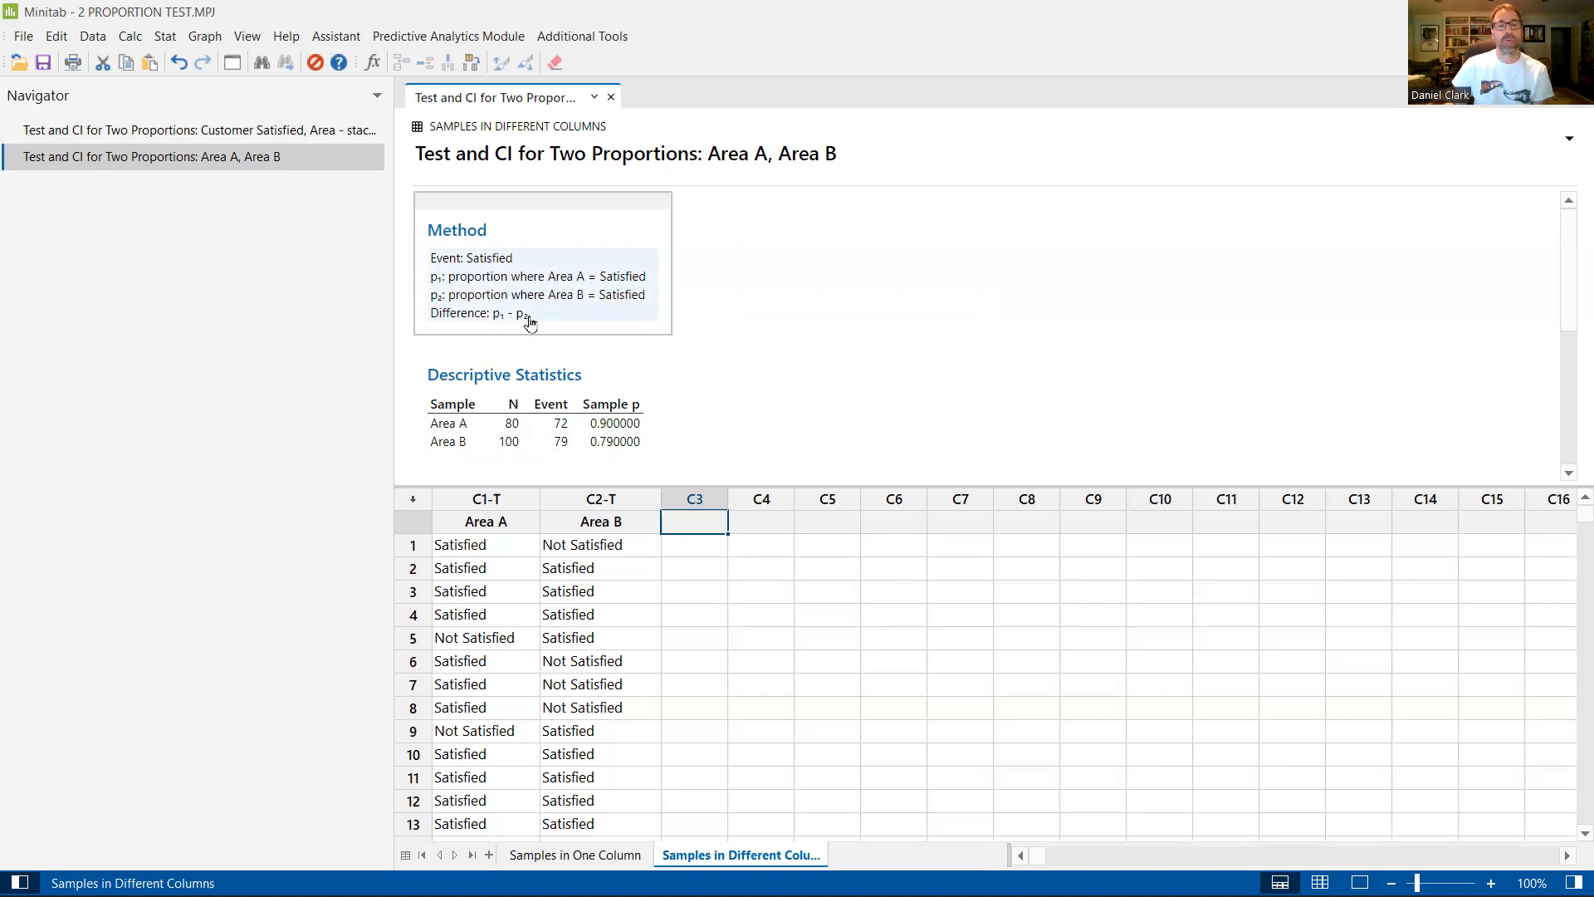
# Step: Review the descriptive statistics, estimated difference and hypothesis test in the Area A, Area B output
pyautogui.scroll(-2, 777, 357)
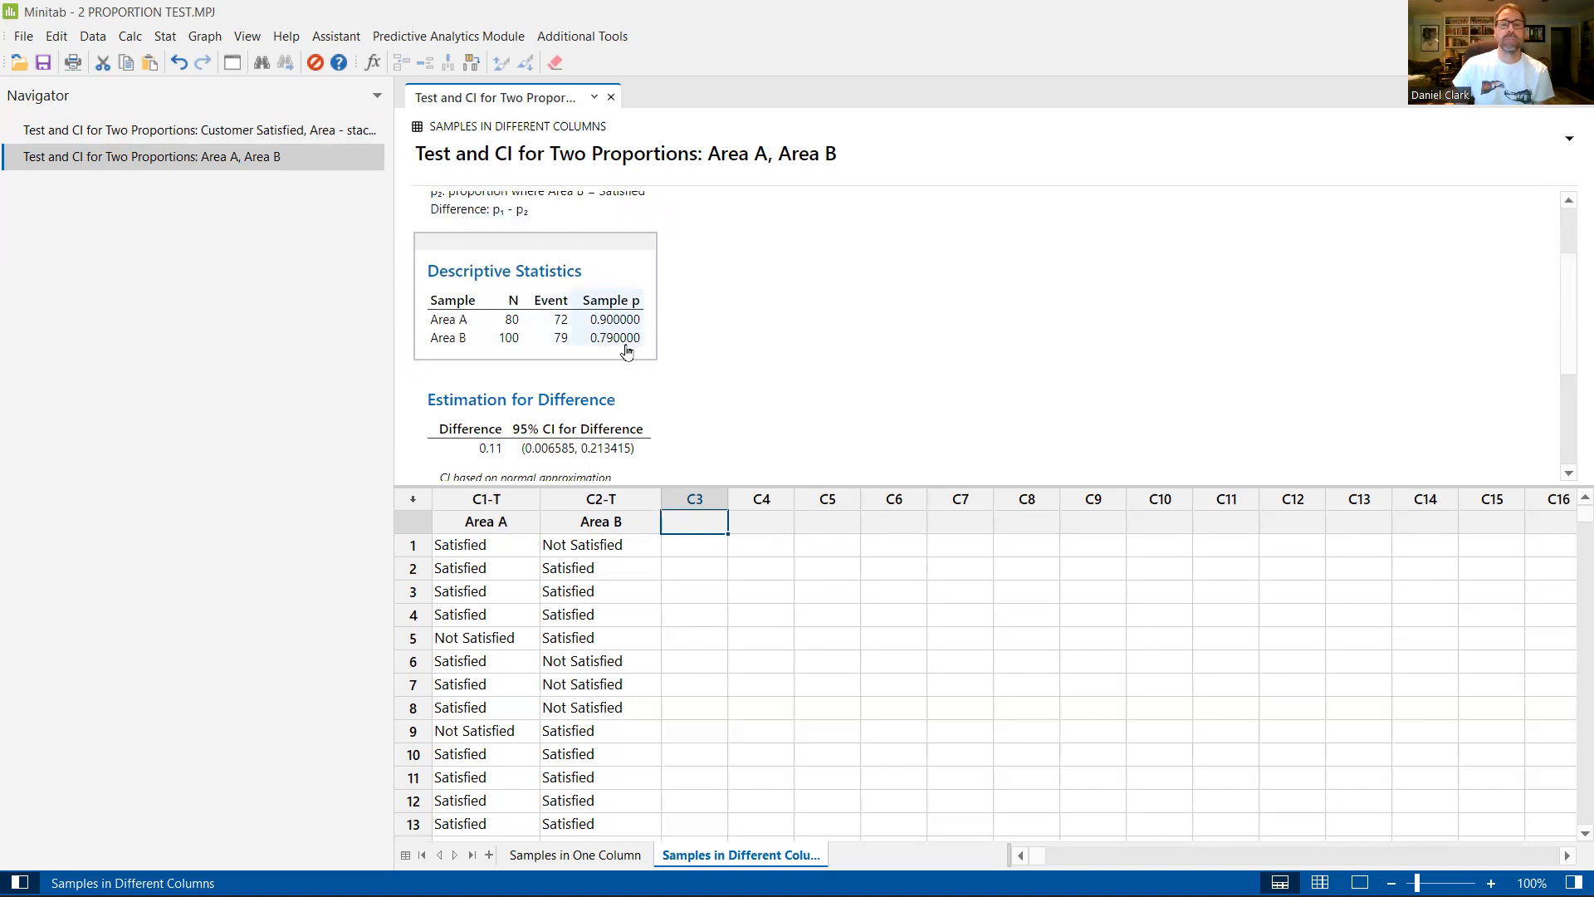
pyautogui.scroll(-5, 712, 346)
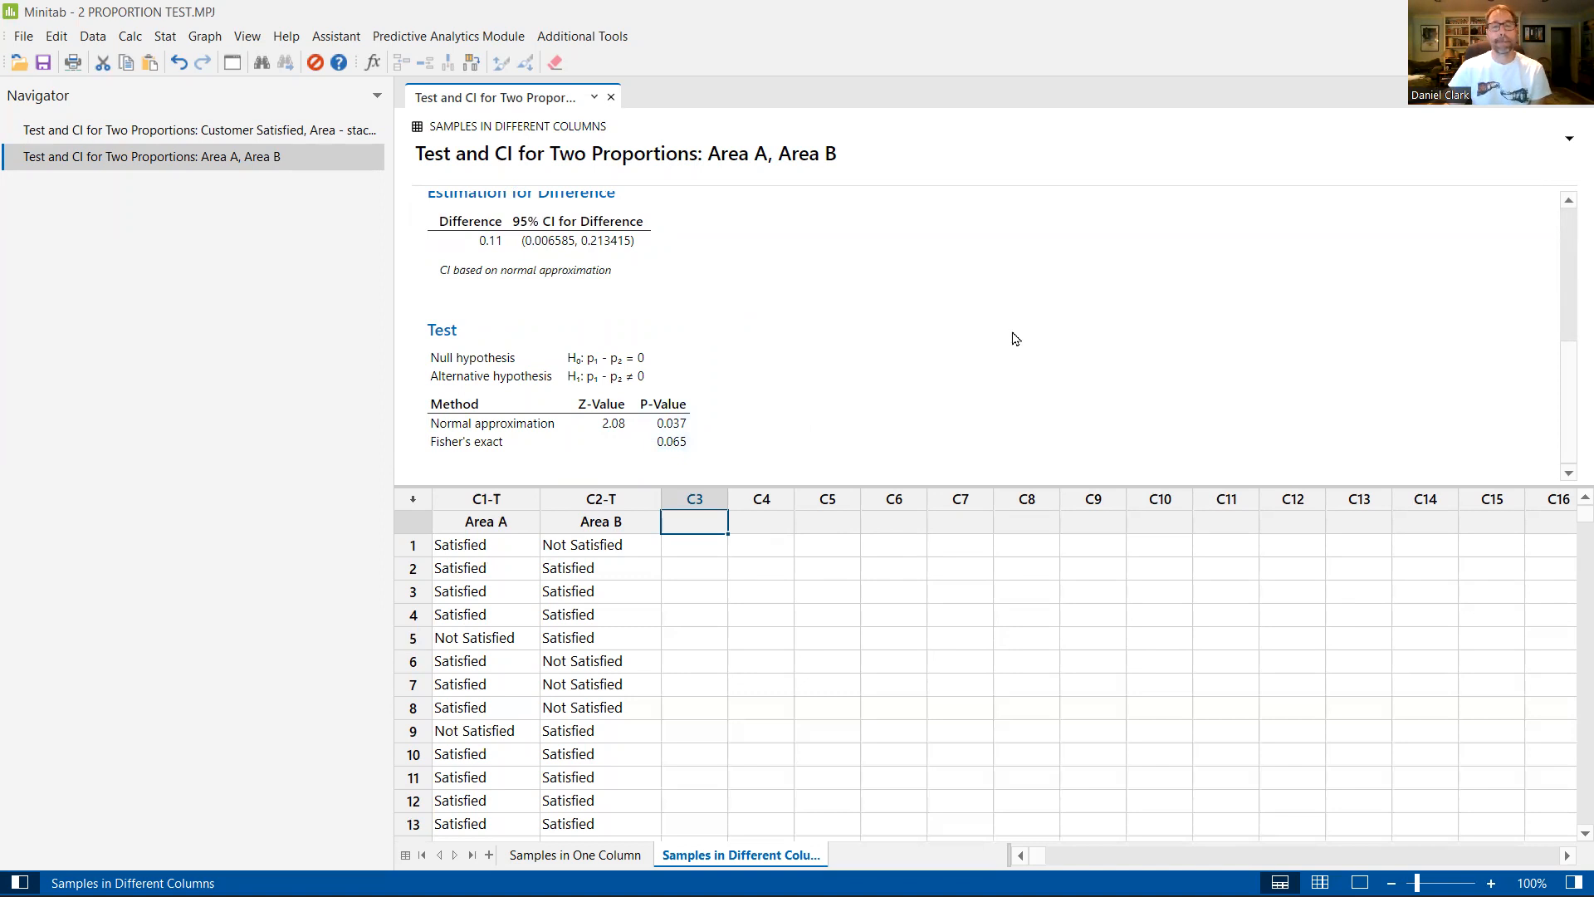
pyautogui.scroll(5, 1058, 340)
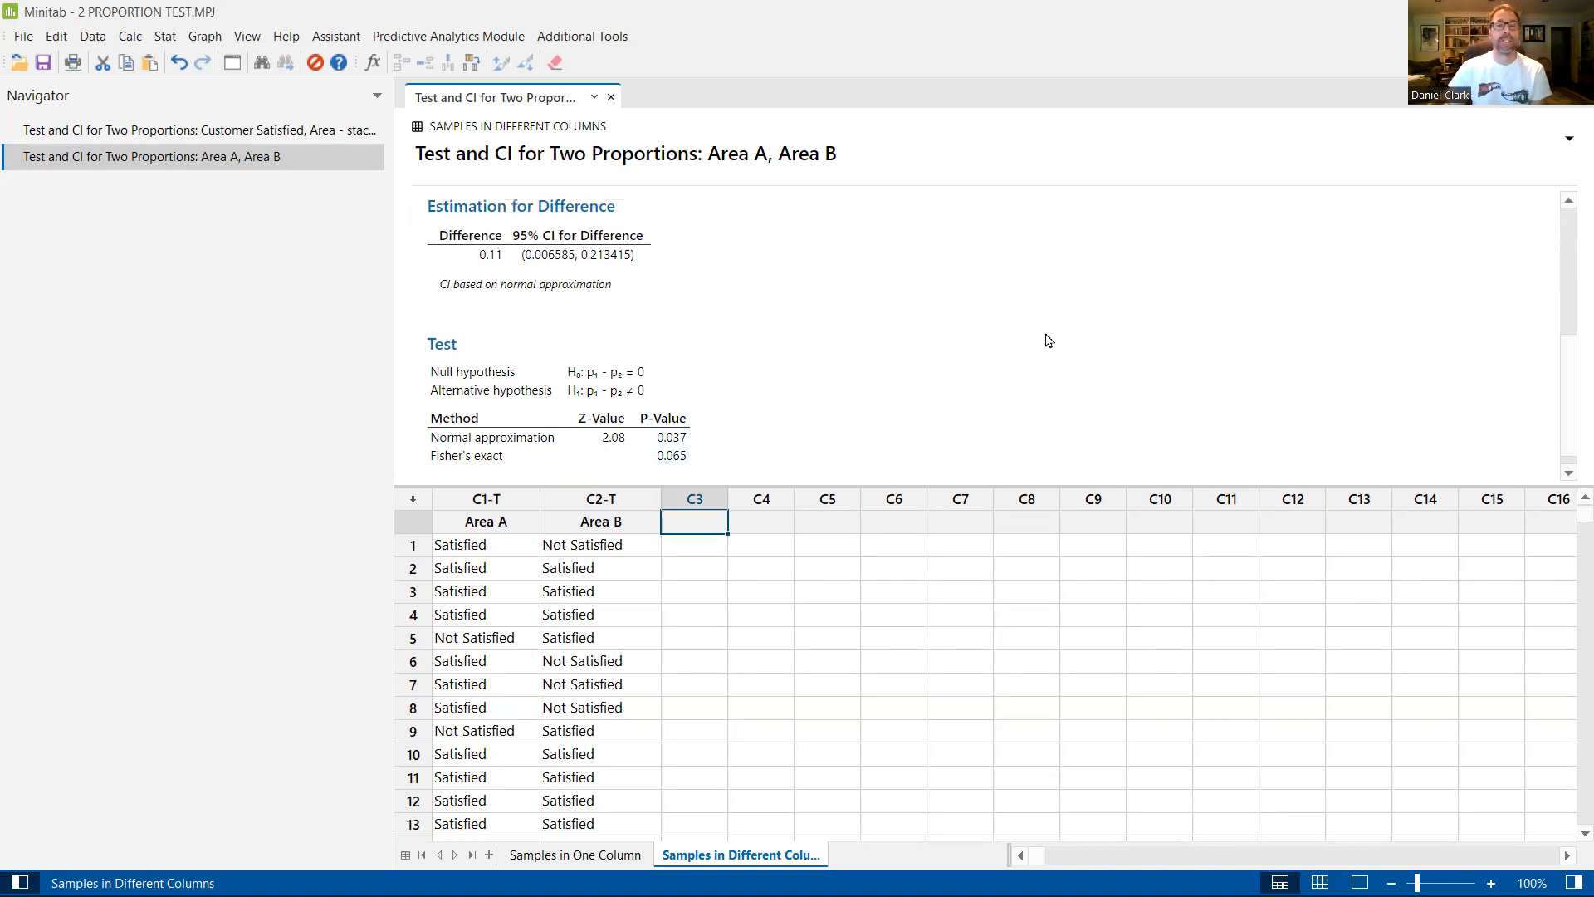
pyautogui.scroll(-3, 1048, 341)
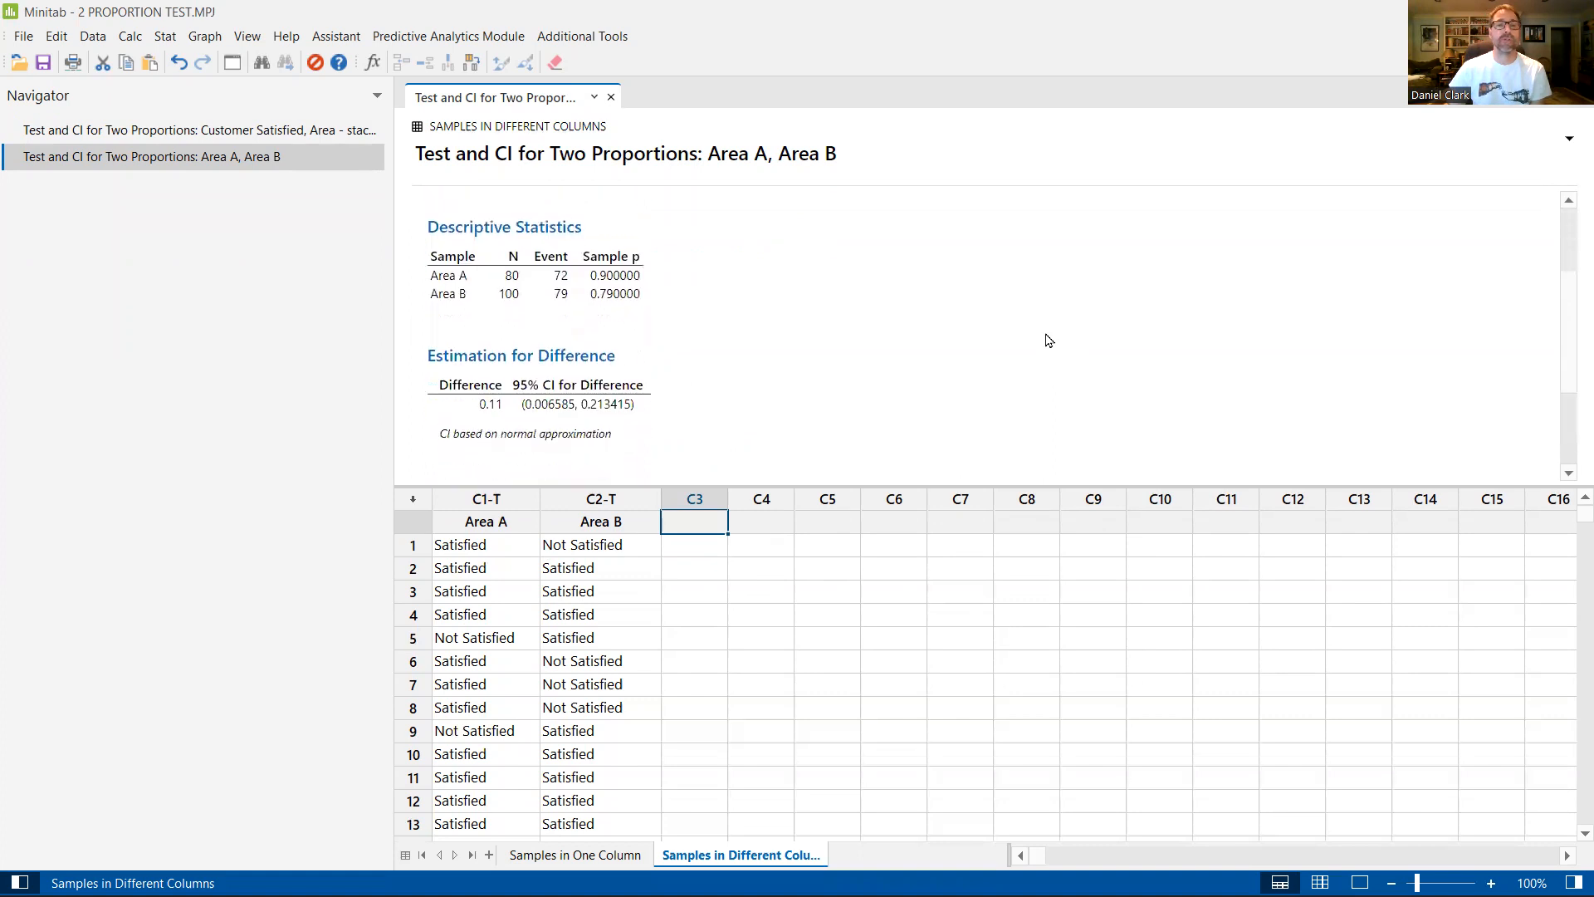
# Step: Open the 2 Proportions test again and set its data format to summarized data, keeping the existing descriptive statistics in view
pyautogui.click(159, 36)
pyautogui.moveTo(177, 60)
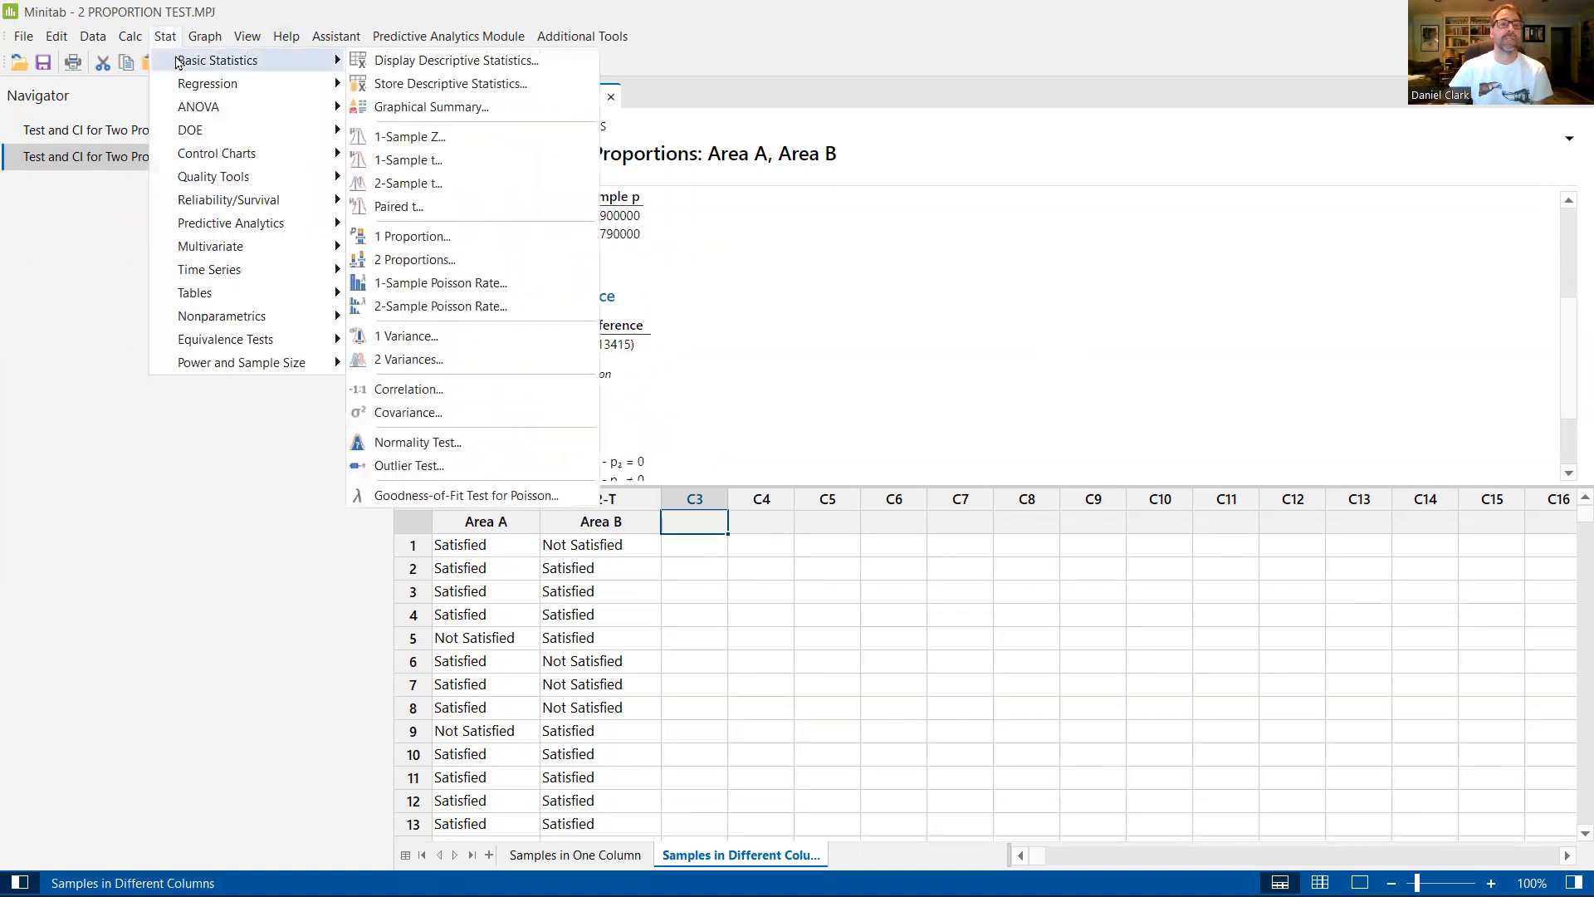
pyautogui.click(469, 260)
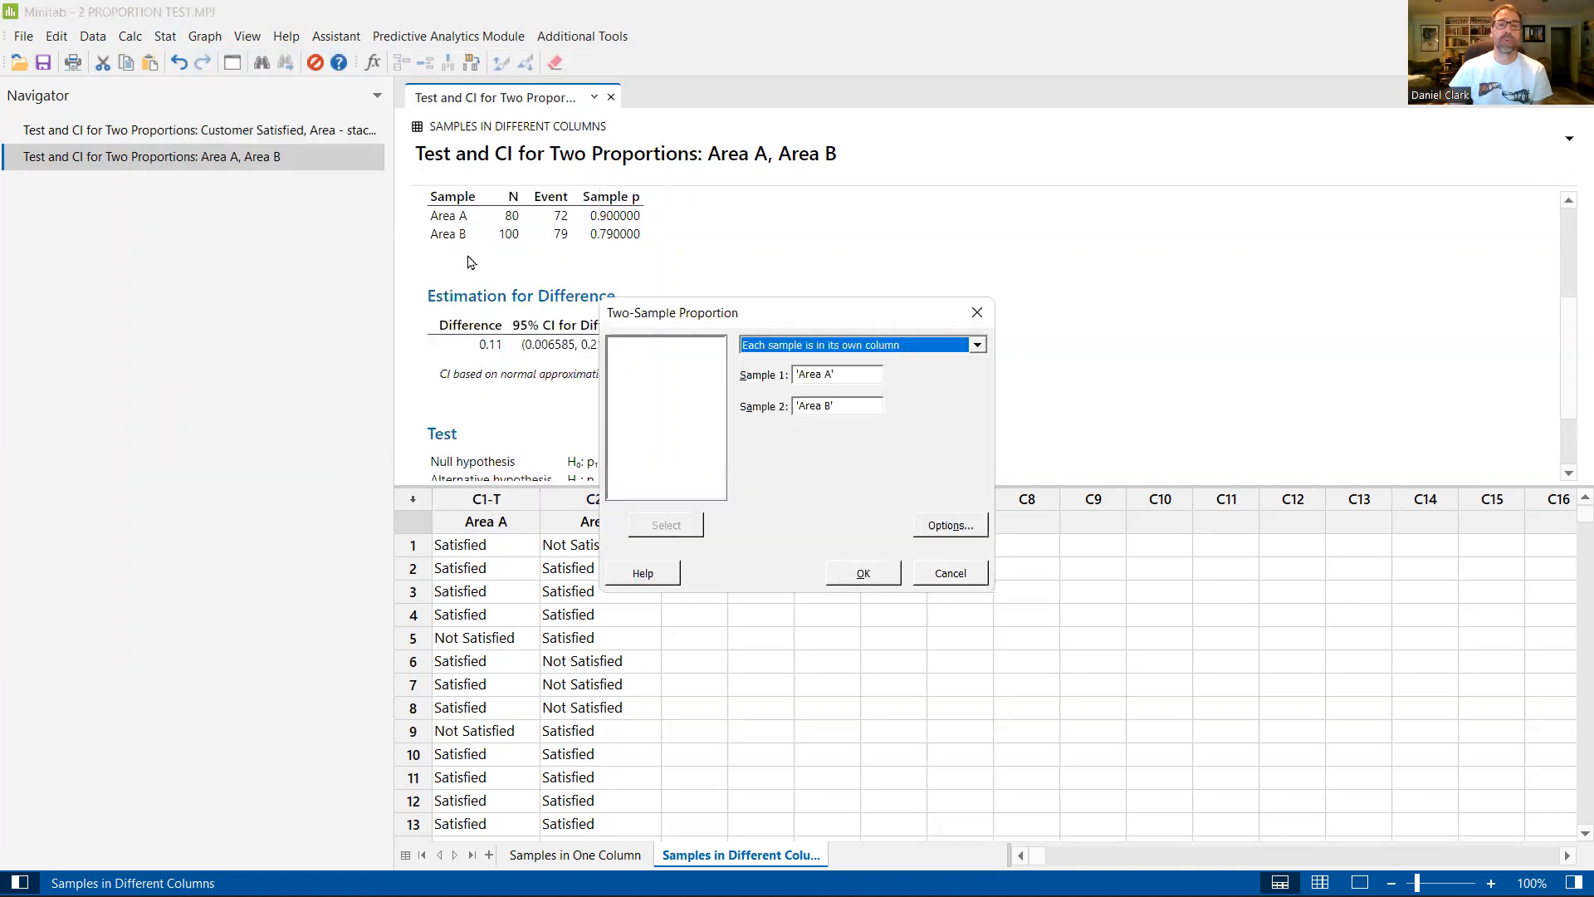
pyautogui.click(978, 345)
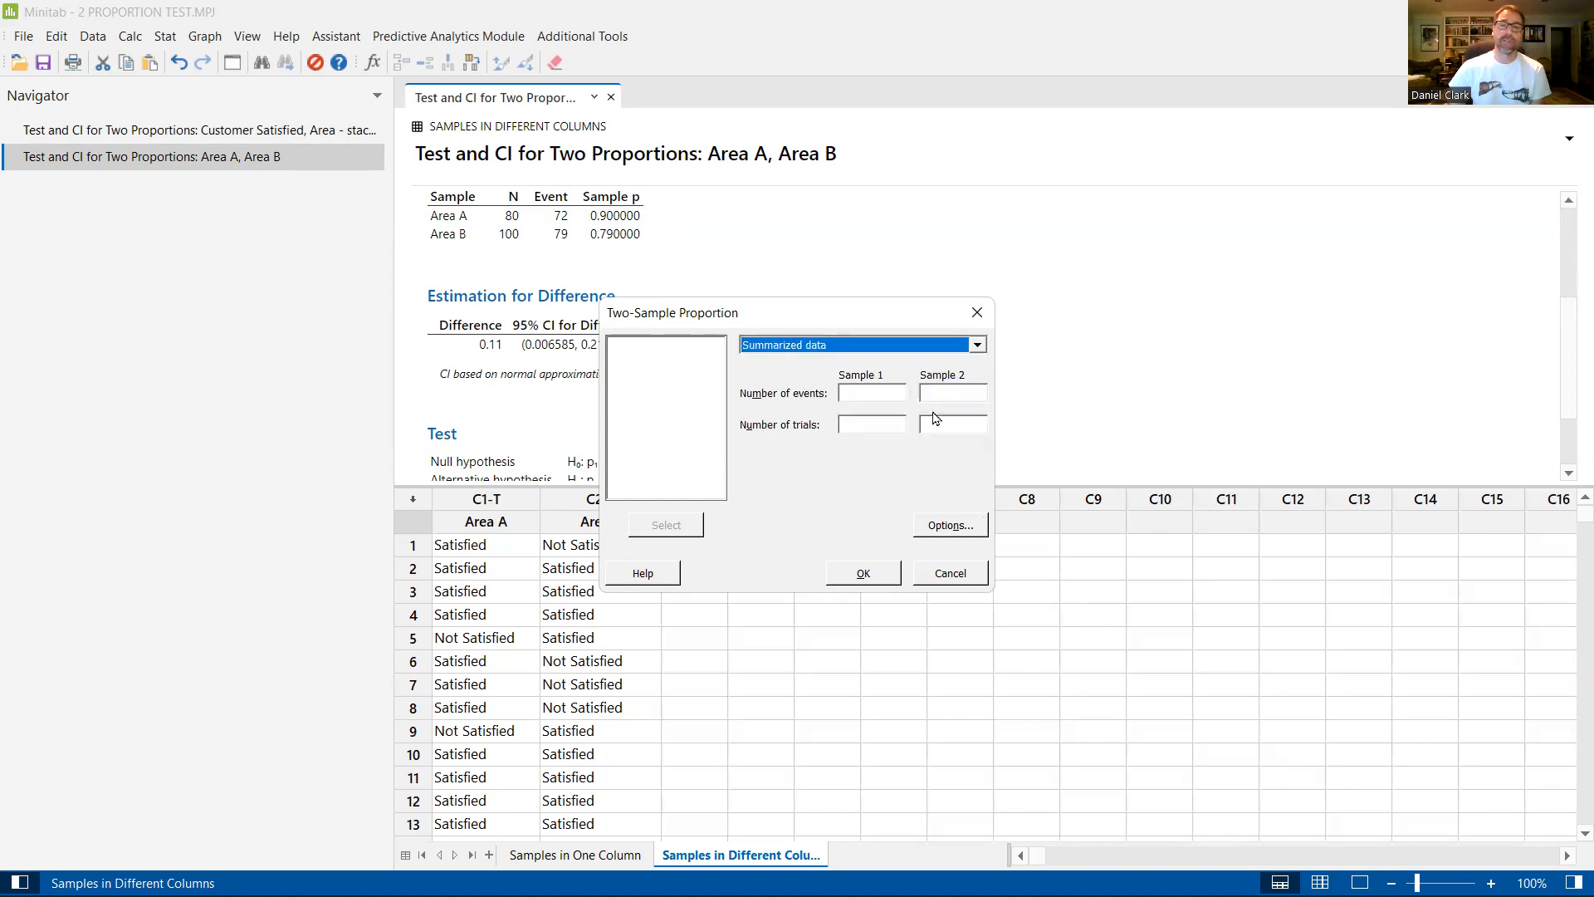
pyautogui.moveTo(853, 313); pyautogui.dragTo(1024, 232)
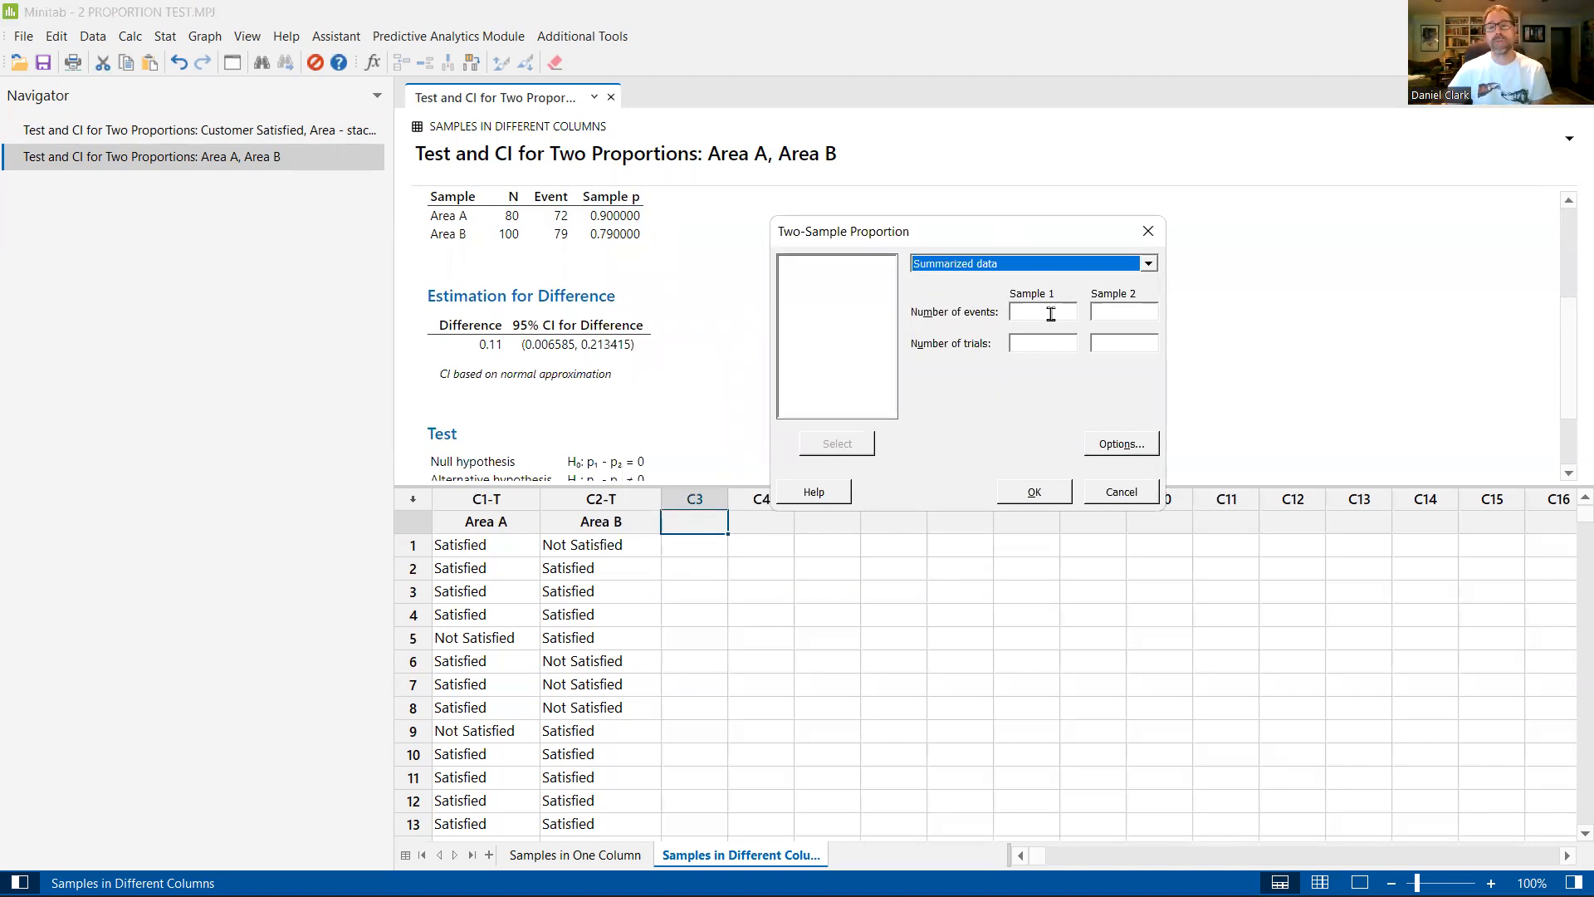
# Step: Run the test with 72 events in 80 trials for Sample 1 and 79 events in 100 trials for Sample 2
pyautogui.click(1050, 314)
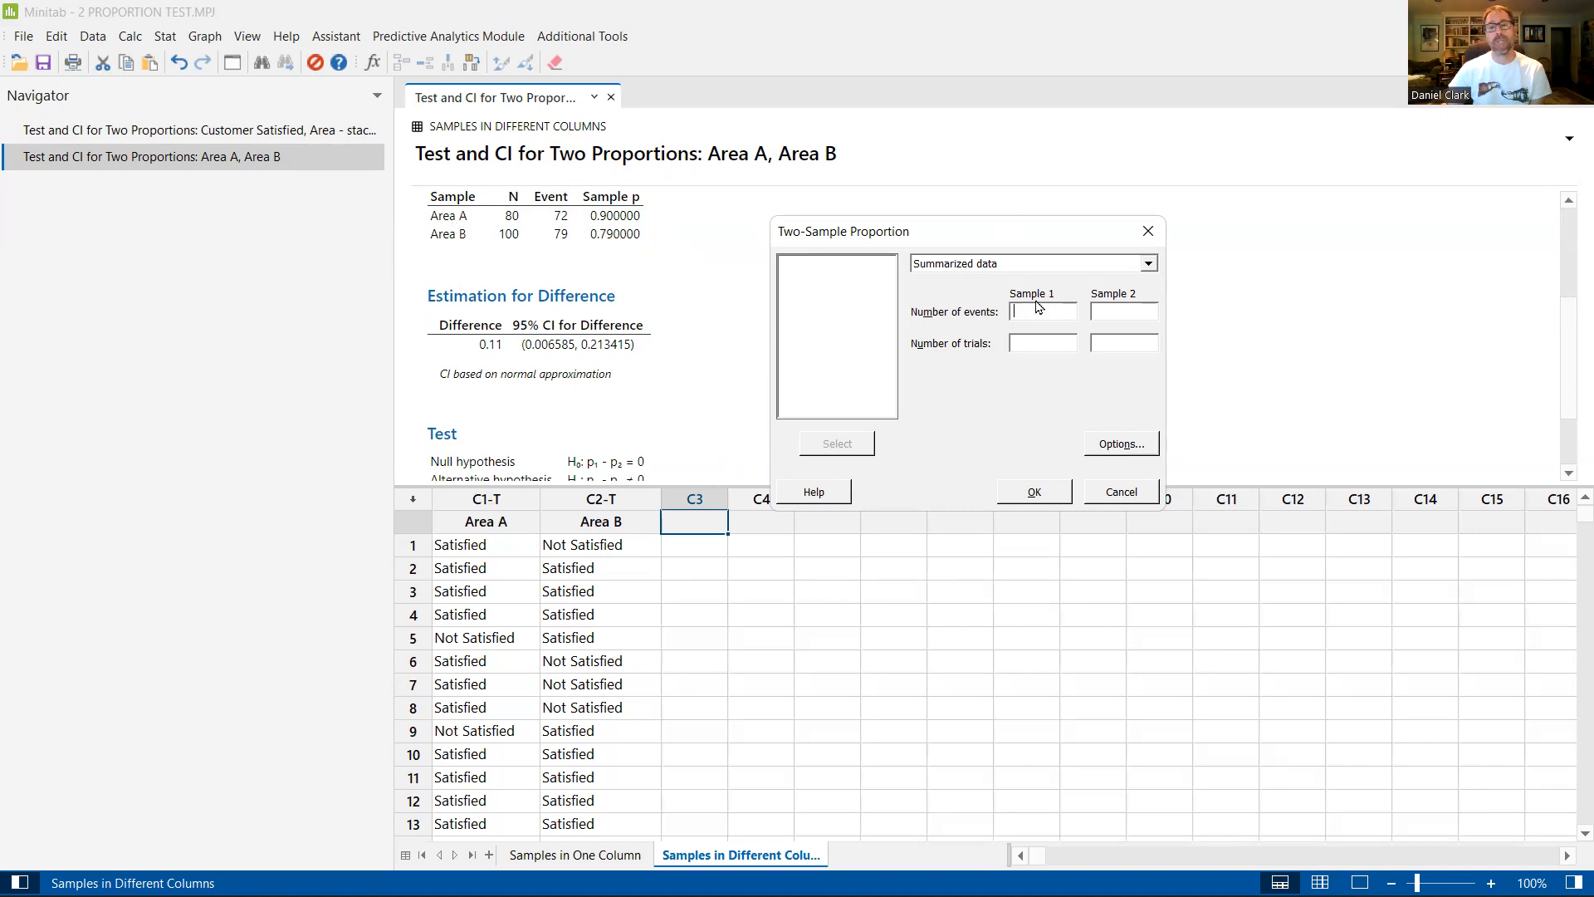
pyautogui.write('72')
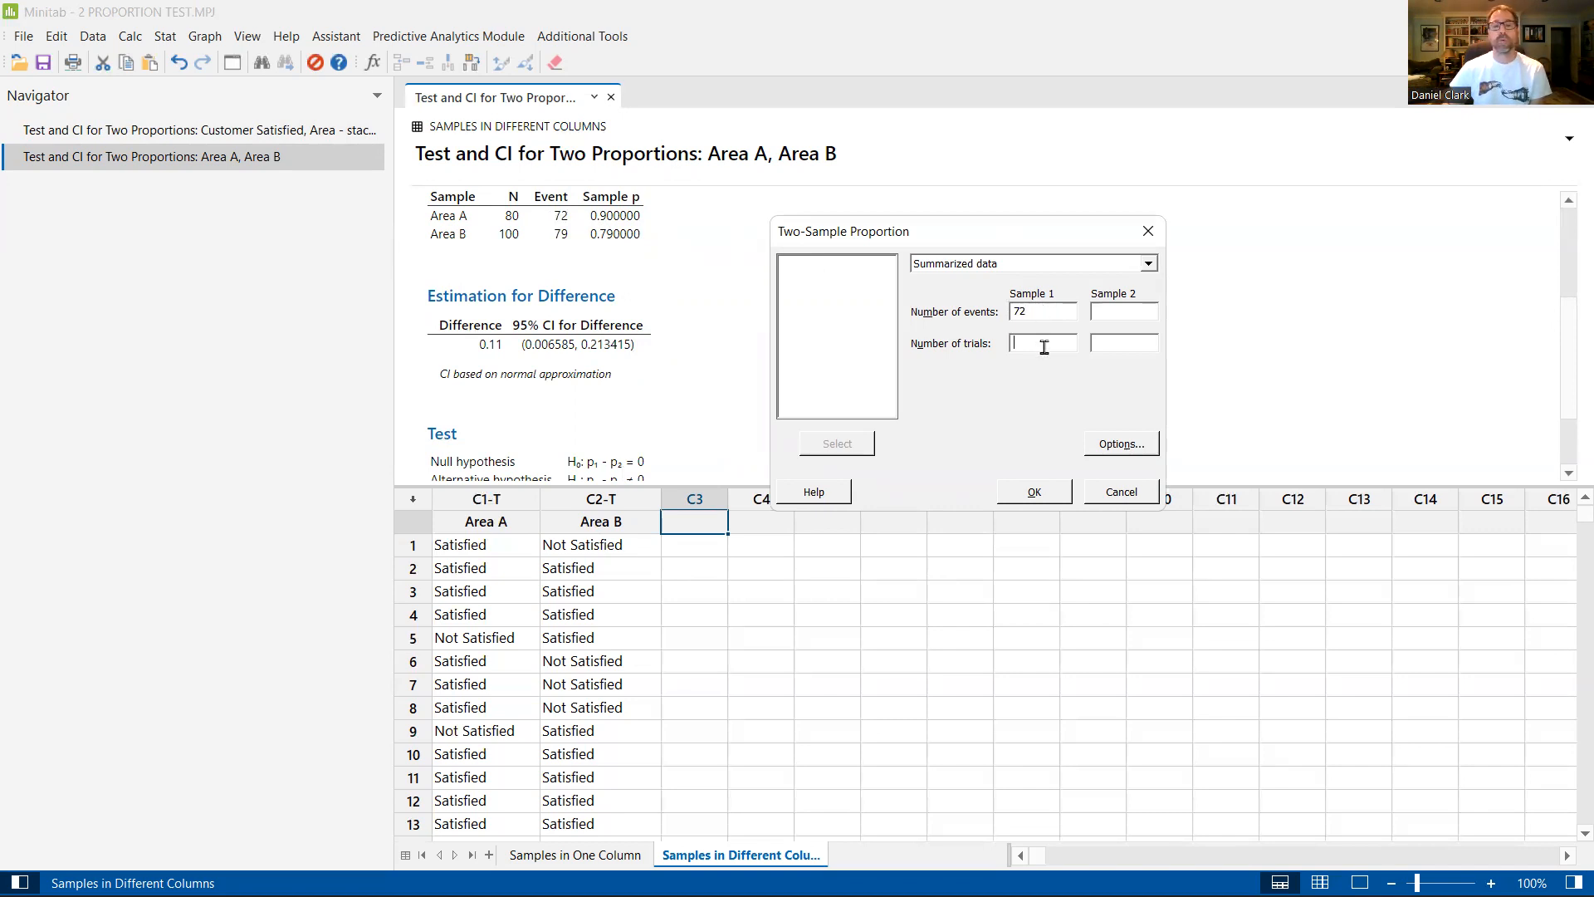
pyautogui.click(1044, 344)
pyautogui.write('80')
pyautogui.click(1129, 311)
pyautogui.write('79')
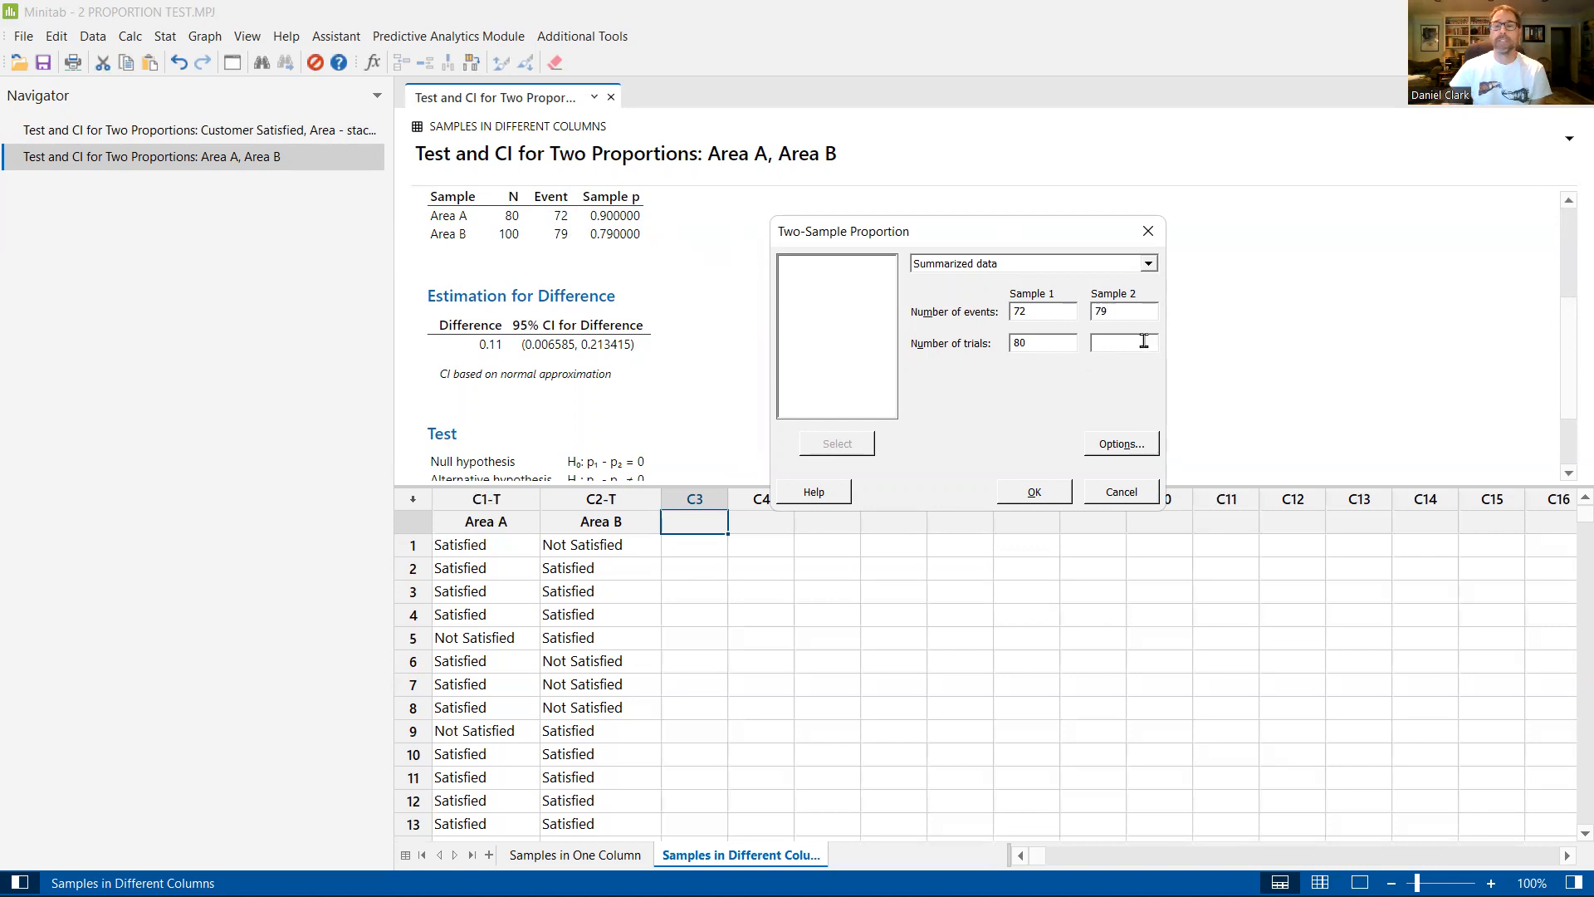
pyautogui.click(1146, 342)
pyautogui.write('10')
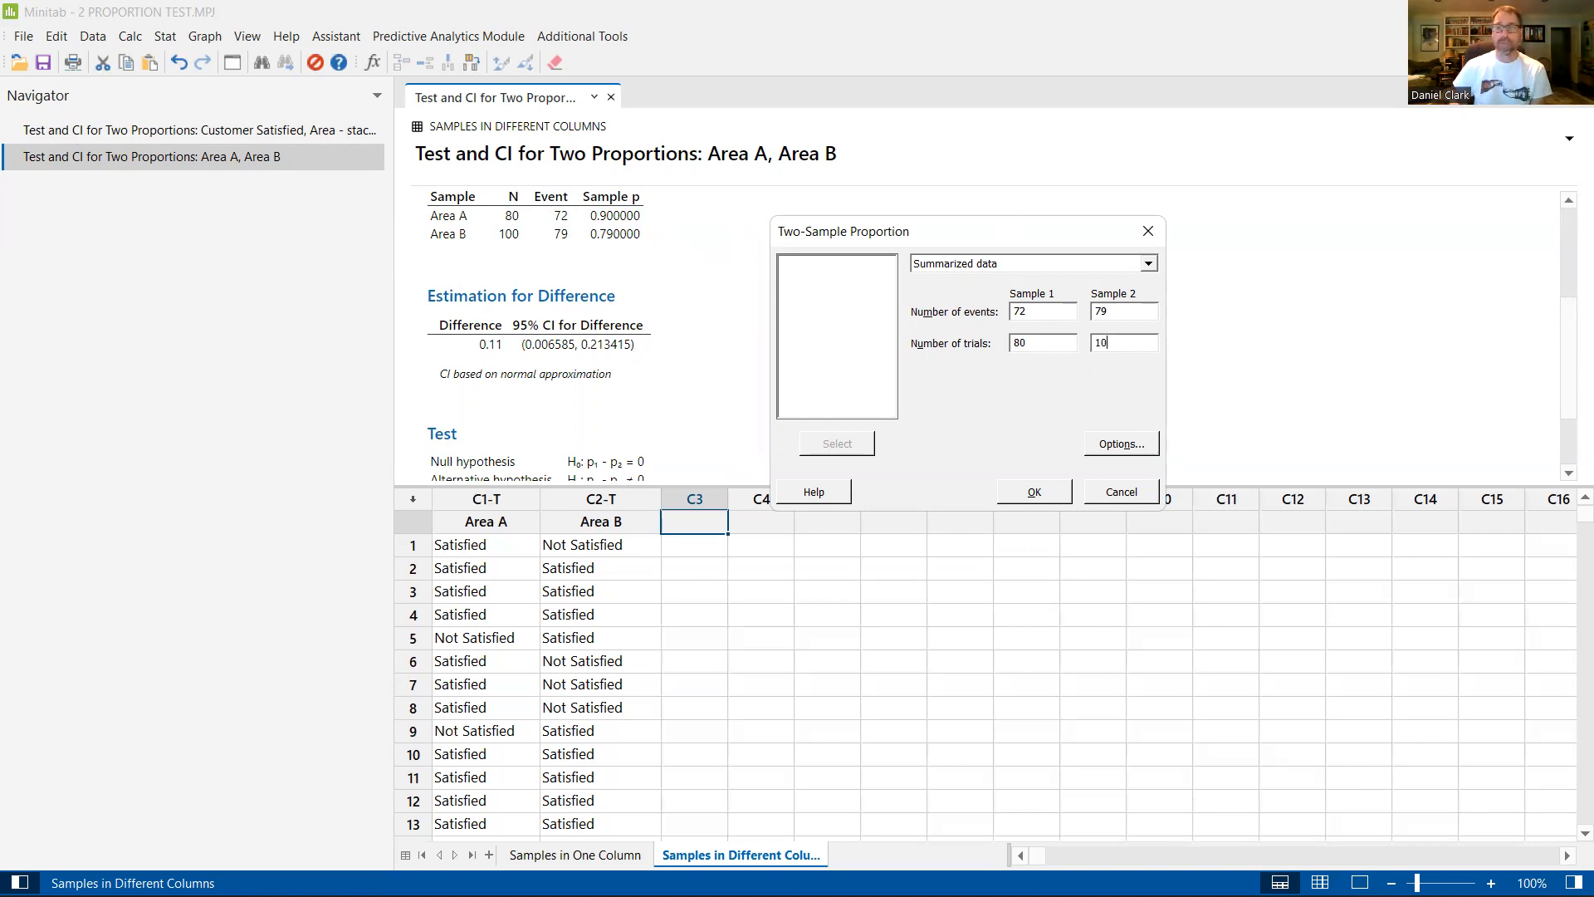
pyautogui.click(1030, 492)
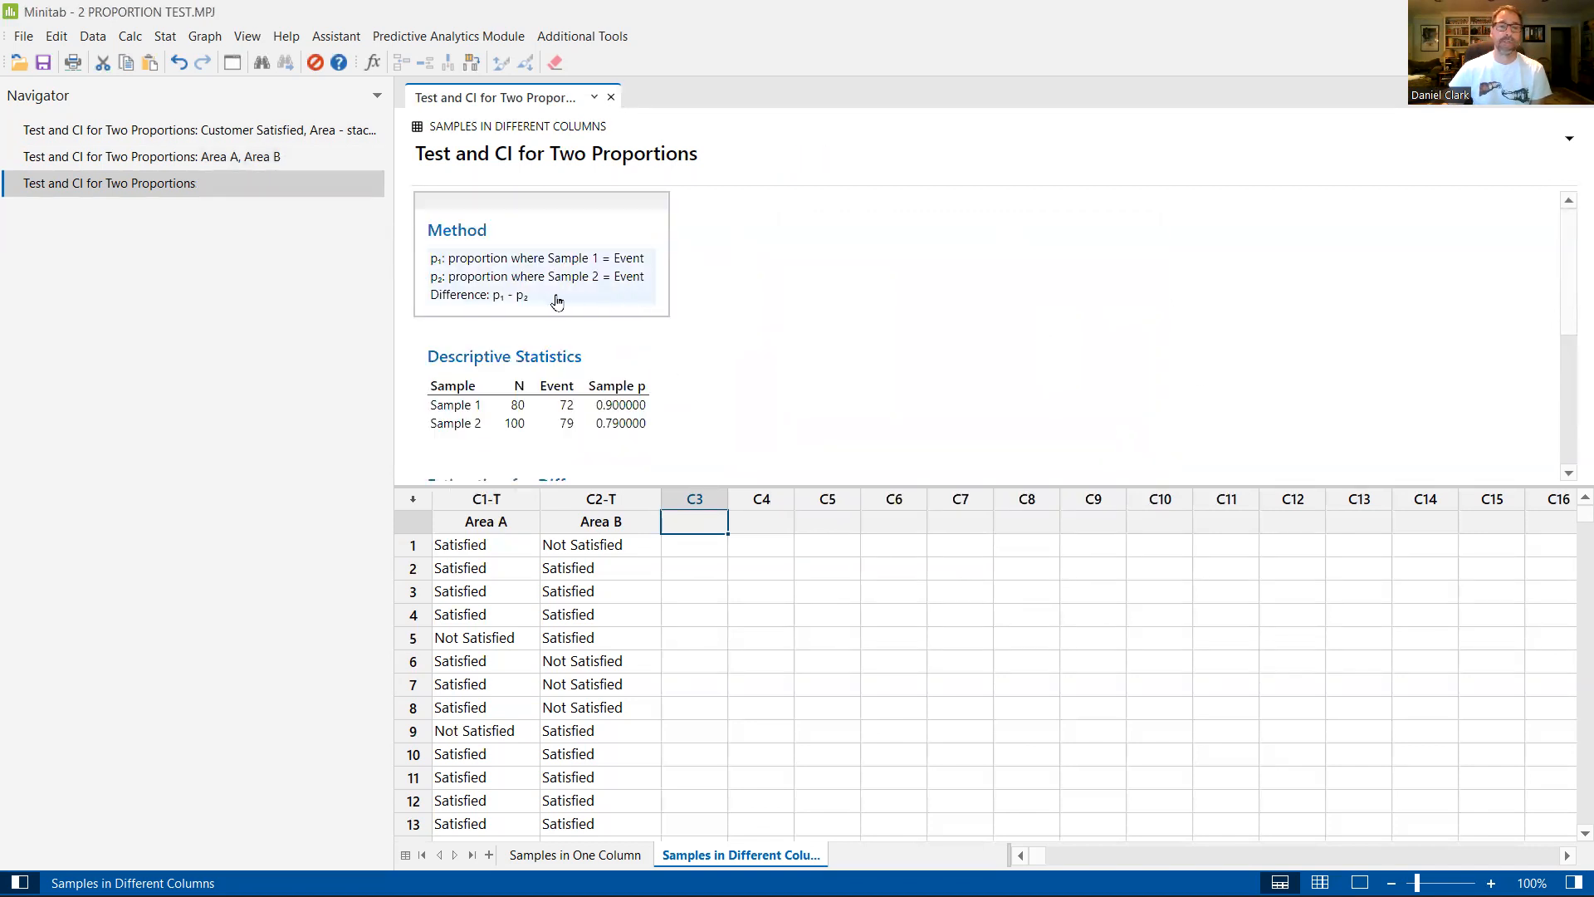
# Step: Review the descriptive statistics, estimated difference and both test methods' p-values in the summarized-data output
pyautogui.scroll(-3, 615, 316)
pyautogui.scroll(-3, 616, 318)
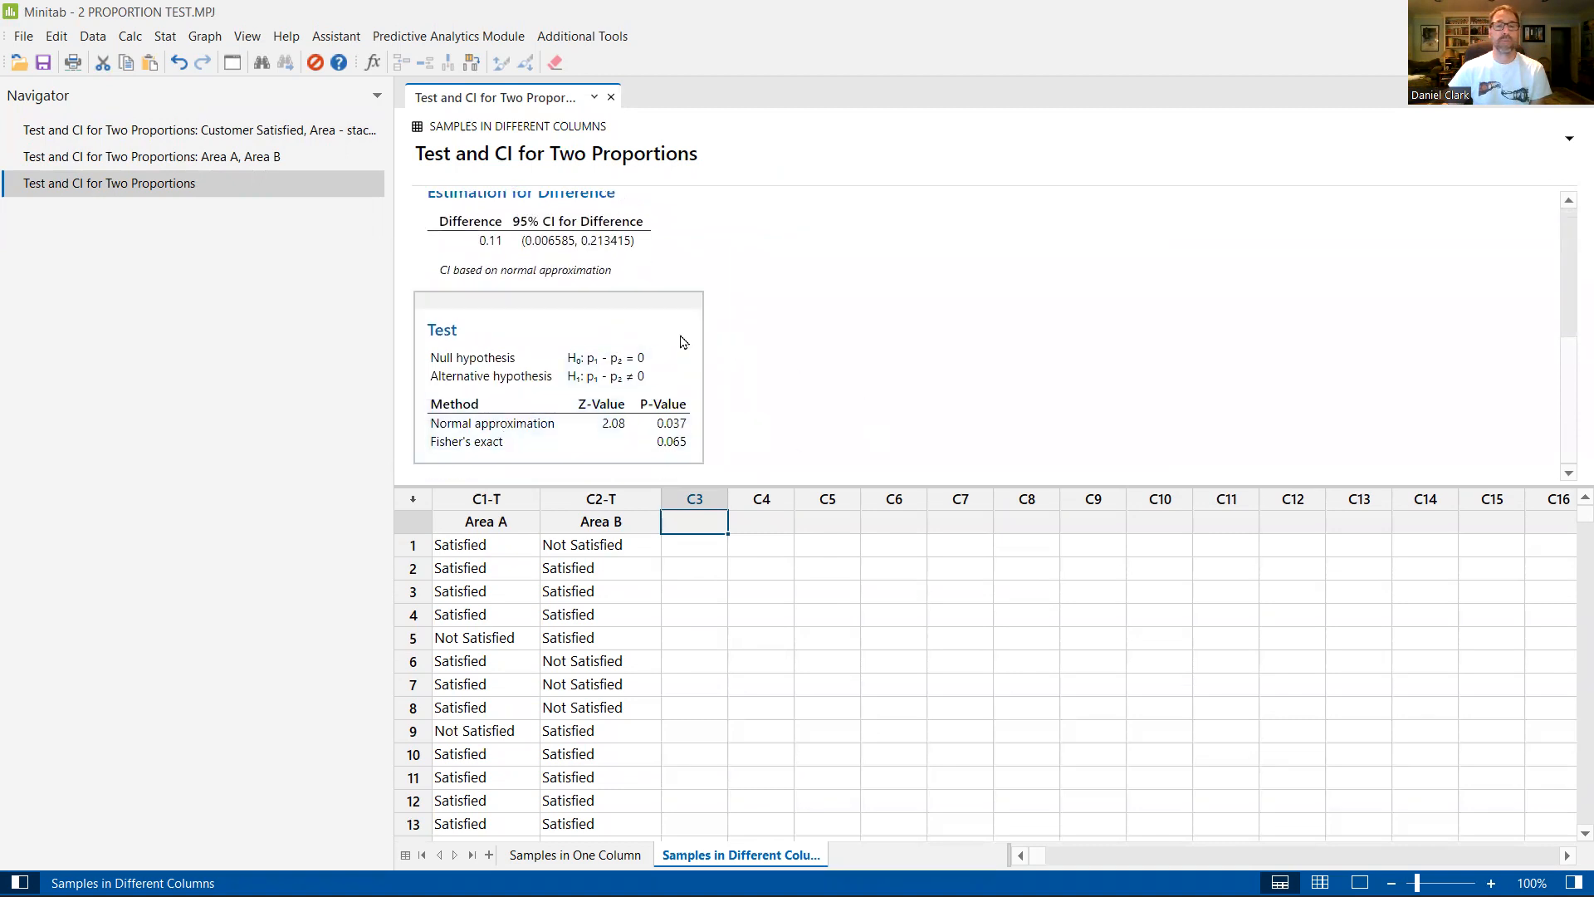
pyautogui.scroll(2, 679, 340)
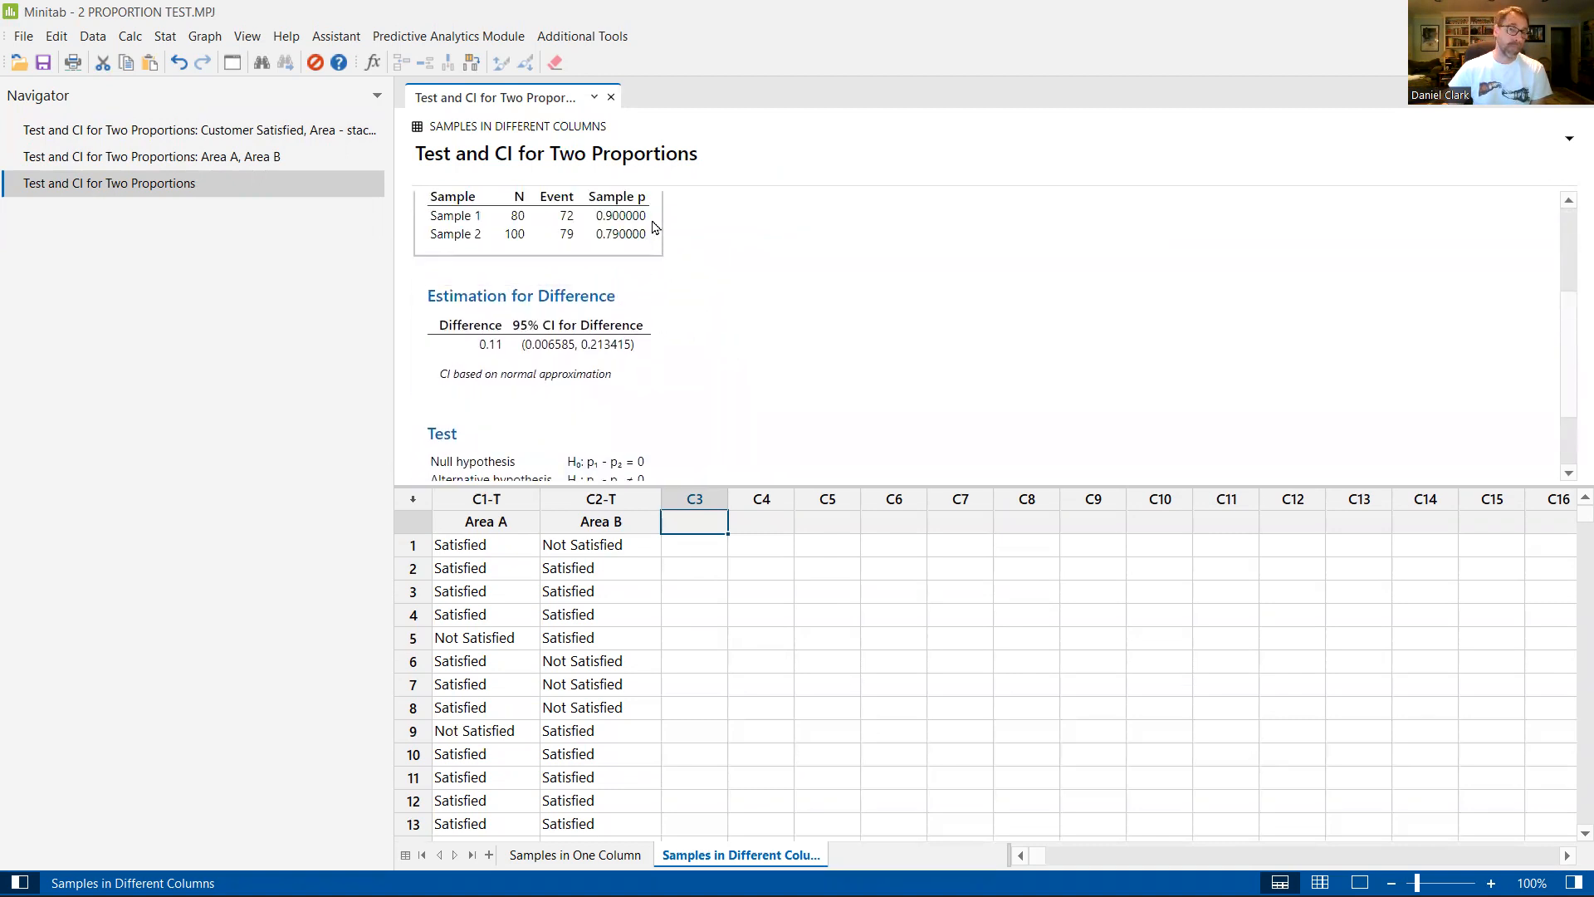
pyautogui.scroll(-2, 755, 306)
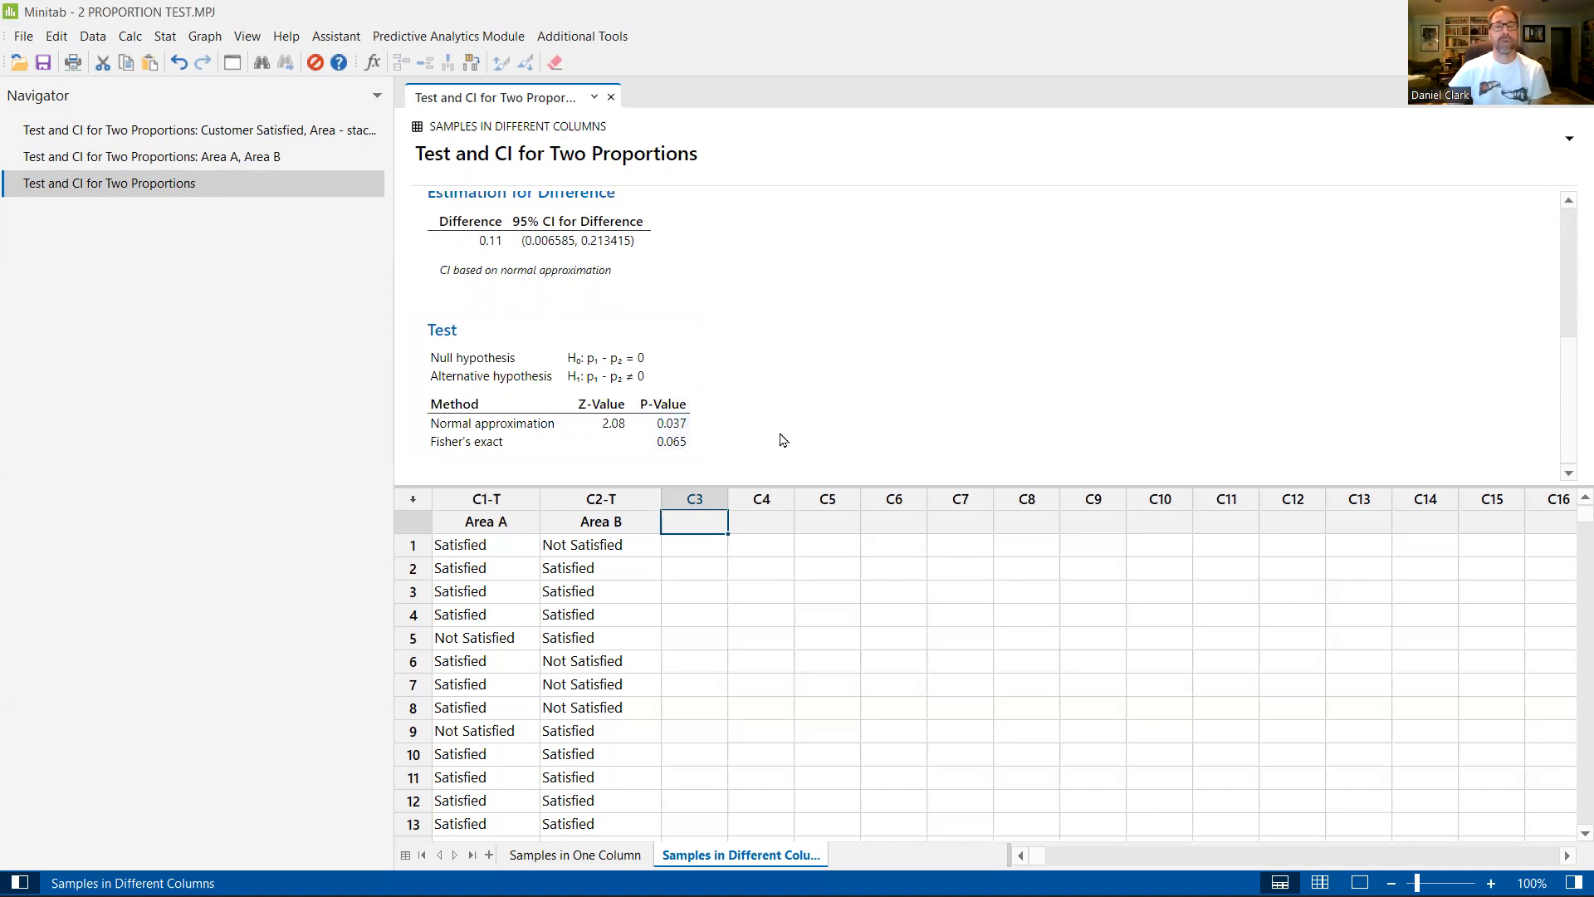
pyautogui.scroll(5, 780, 438)
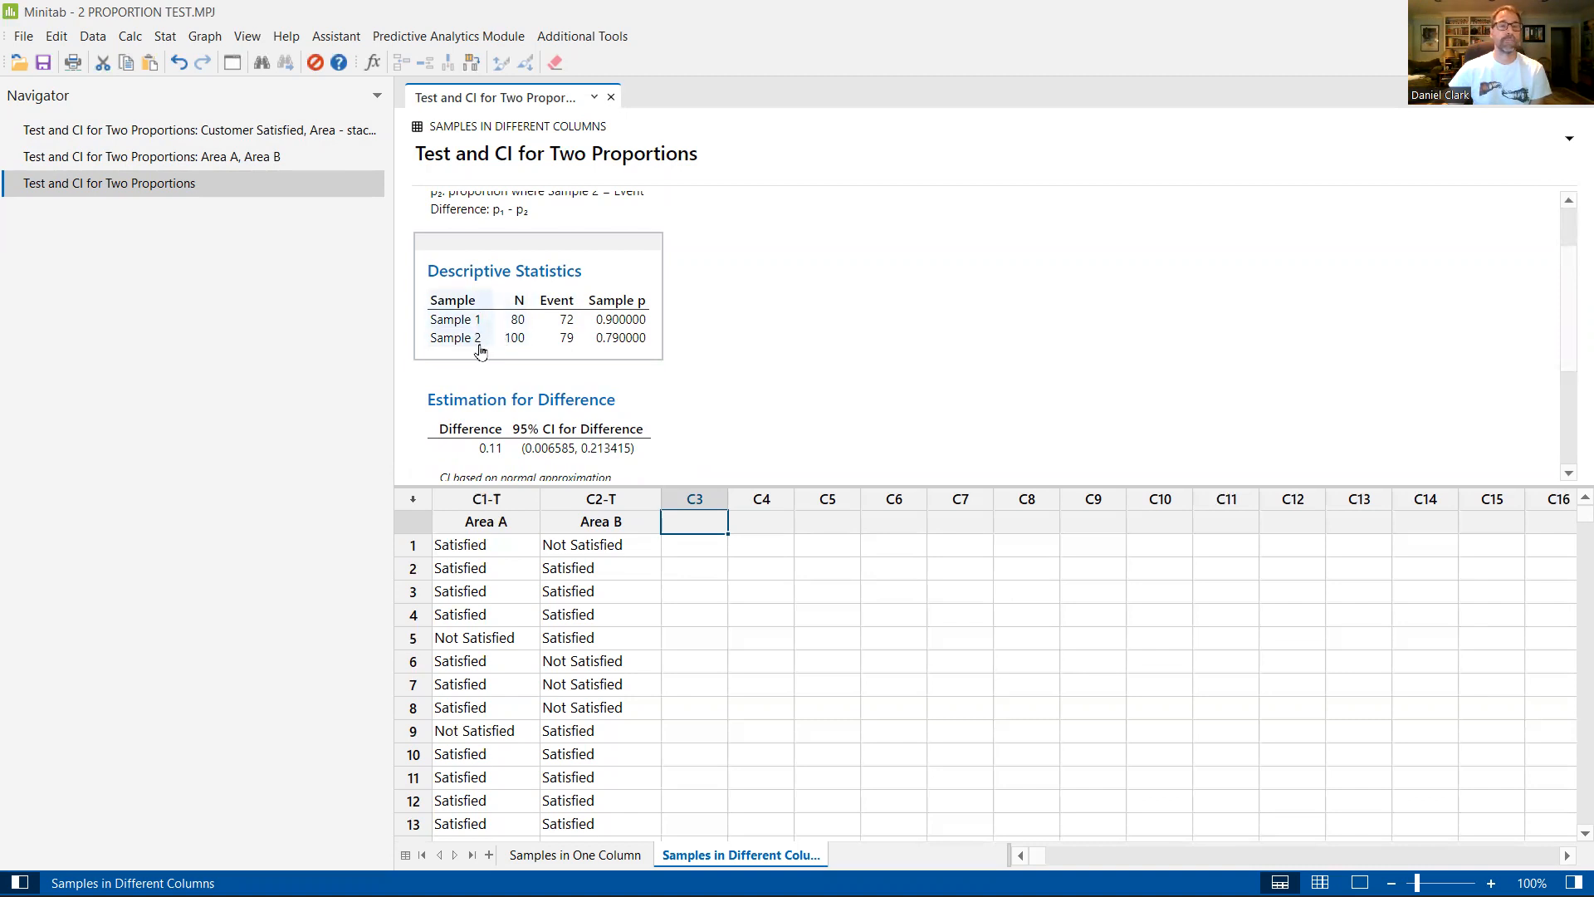
# Step: Append "- unstacked data" to the title of the Area A, Area B two-proportions output
pyautogui.click(328, 165)
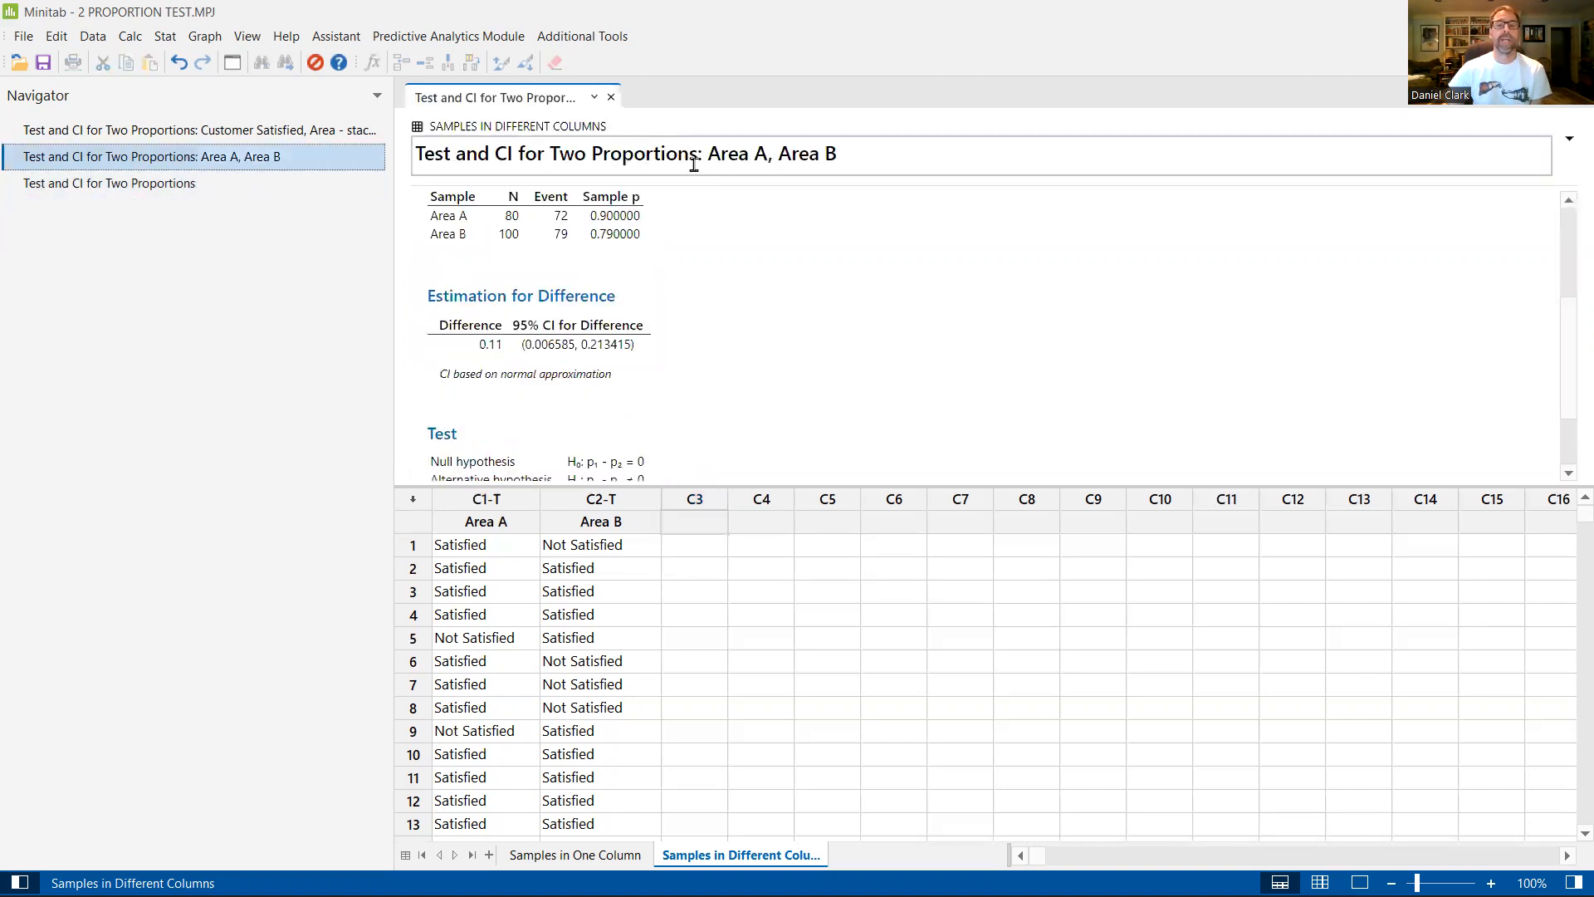
pyautogui.click(865, 157)
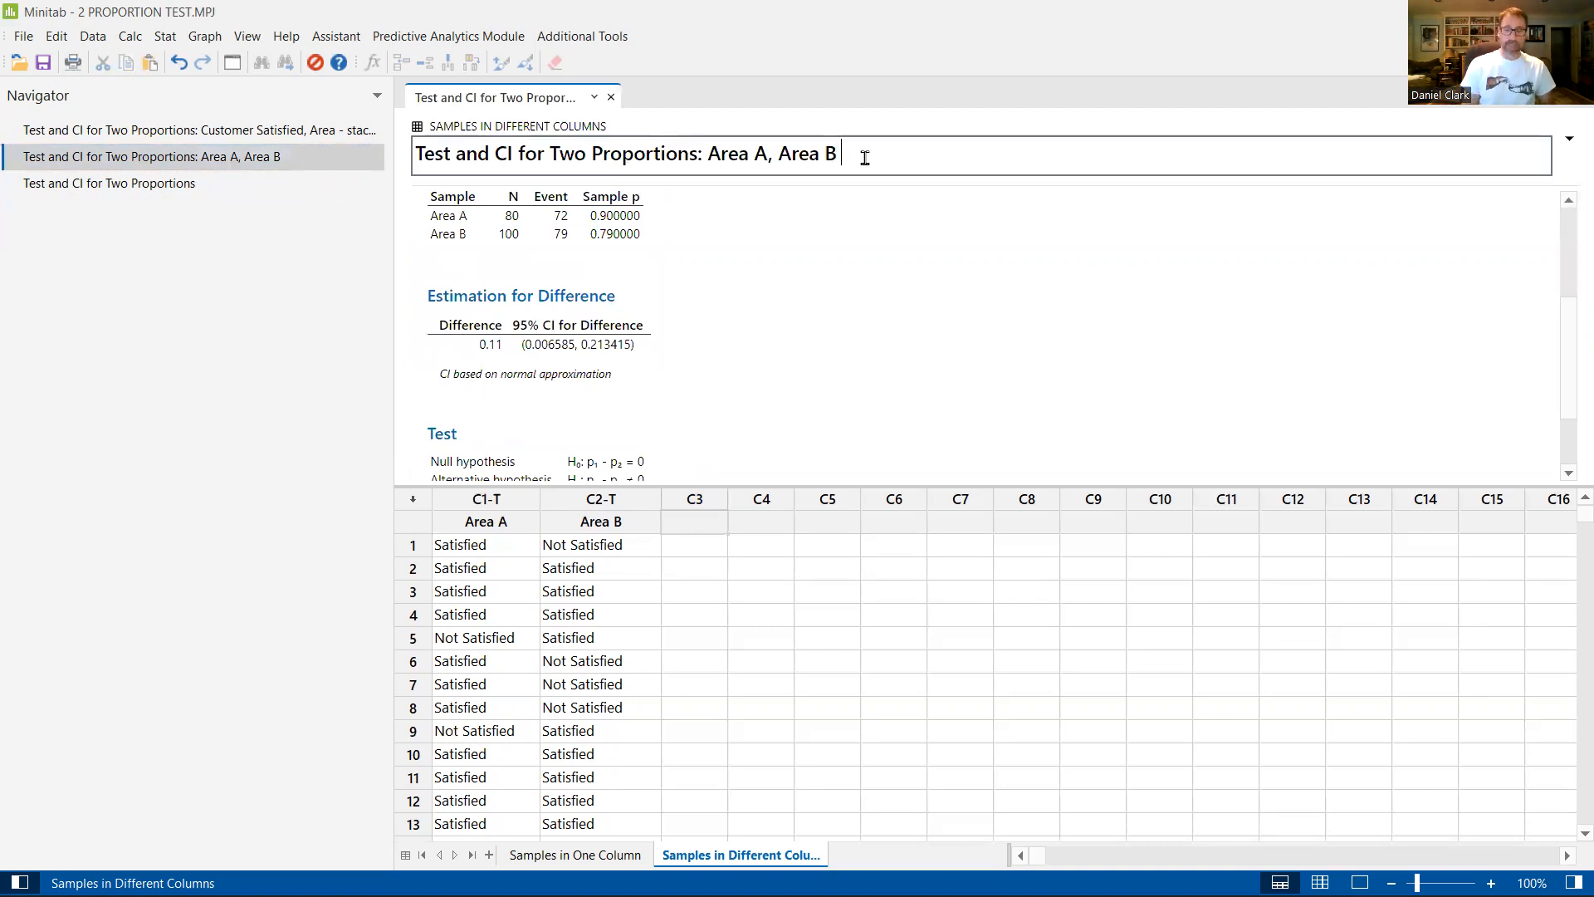
pyautogui.write('- unsta')
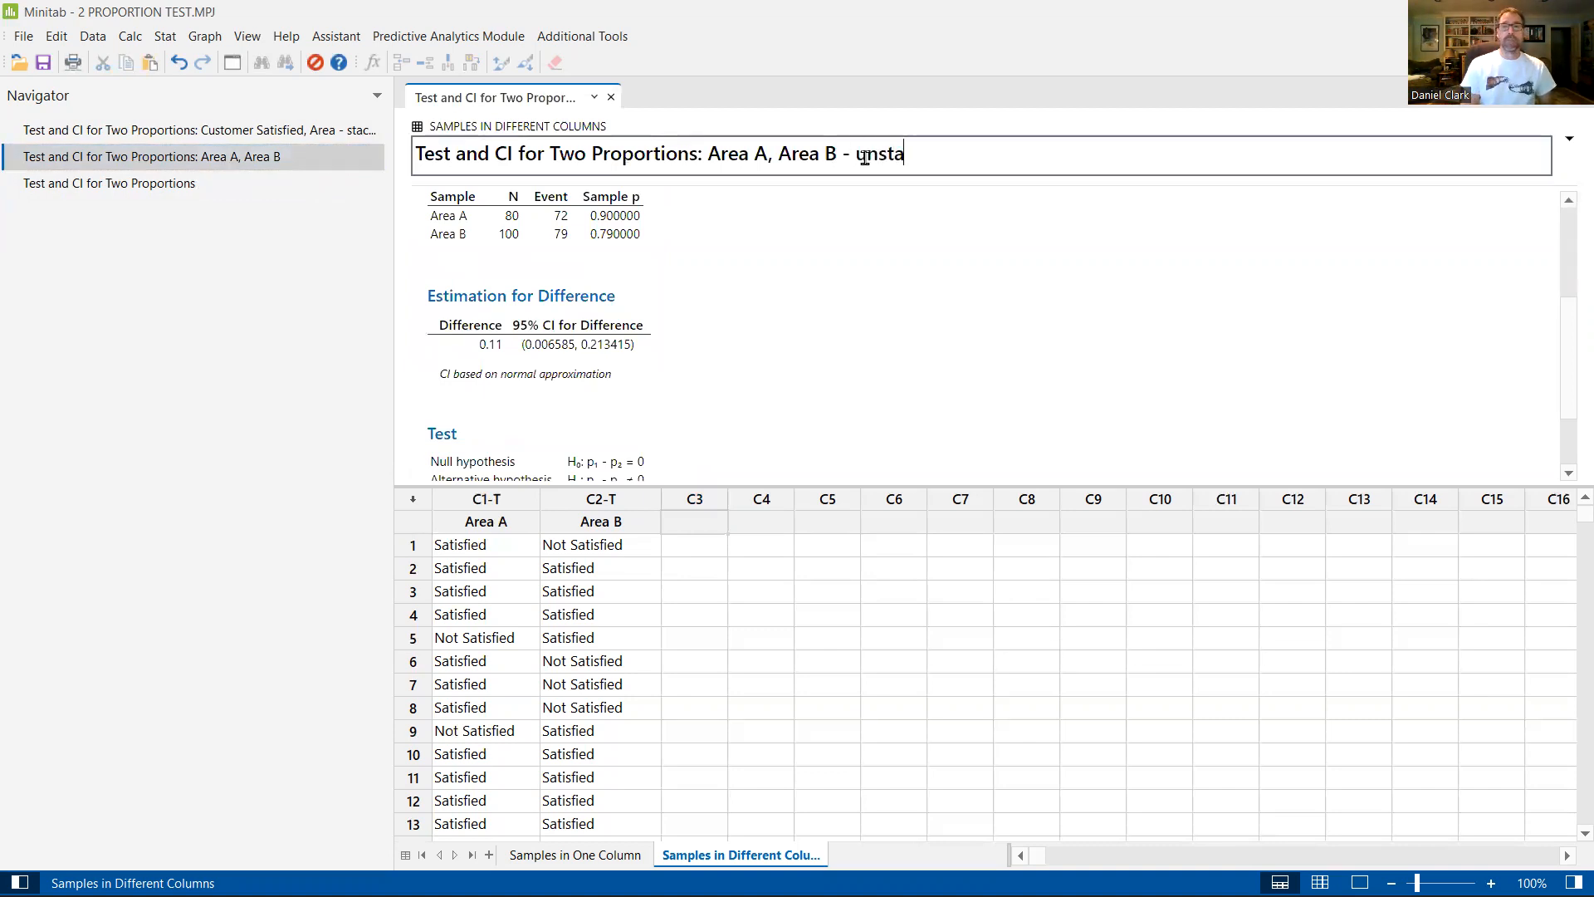
pyautogui.write('cked d')
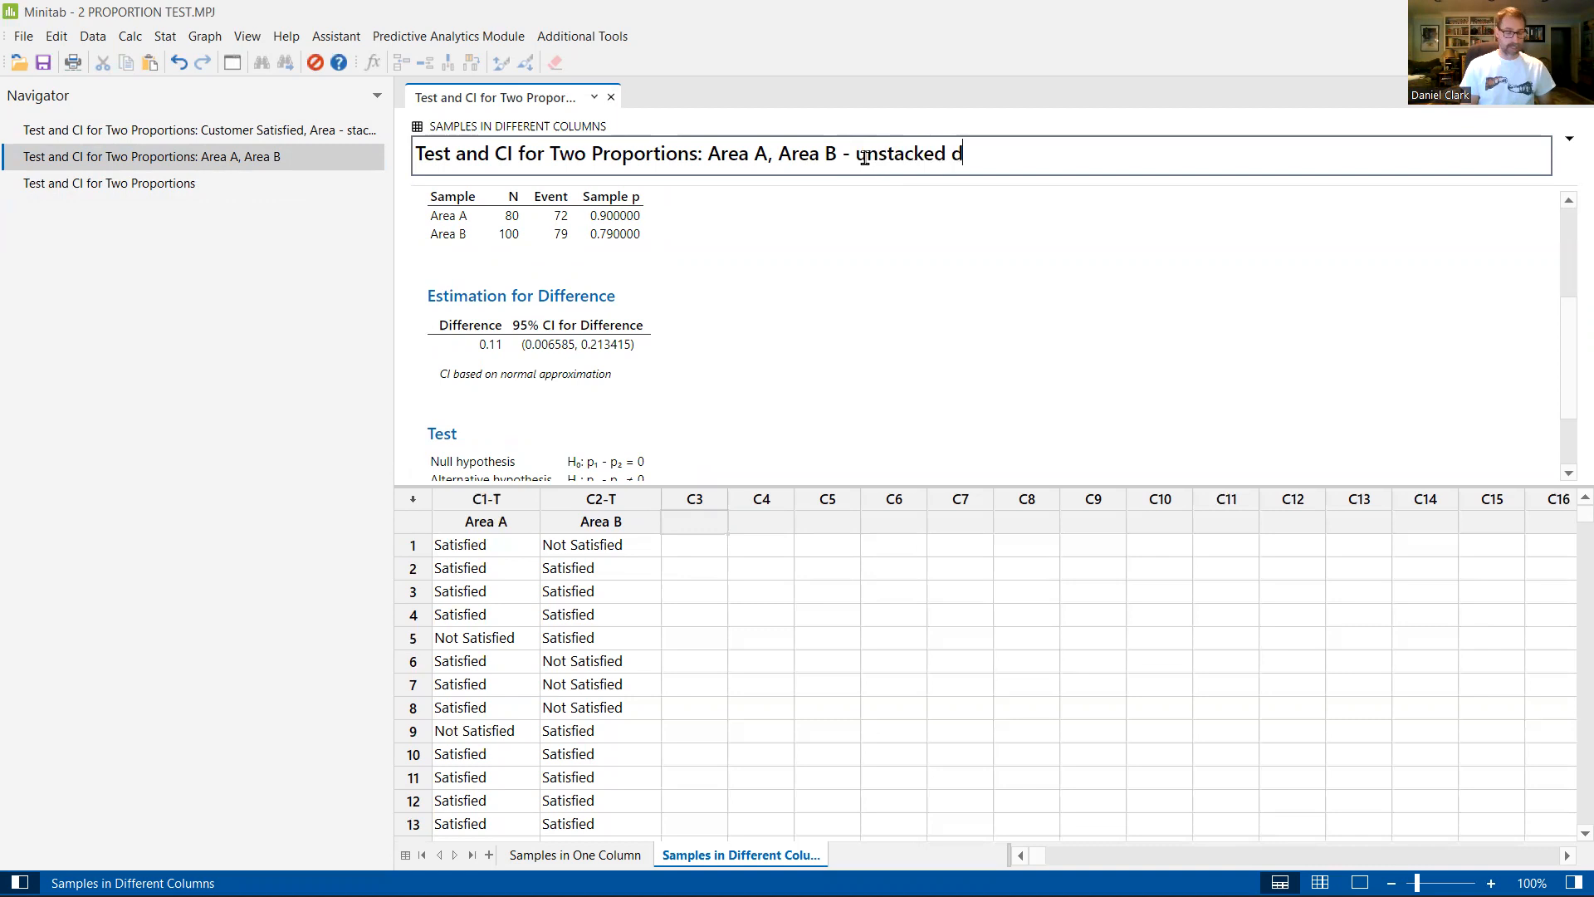
pyautogui.write('taata')
pyautogui.press('Return')
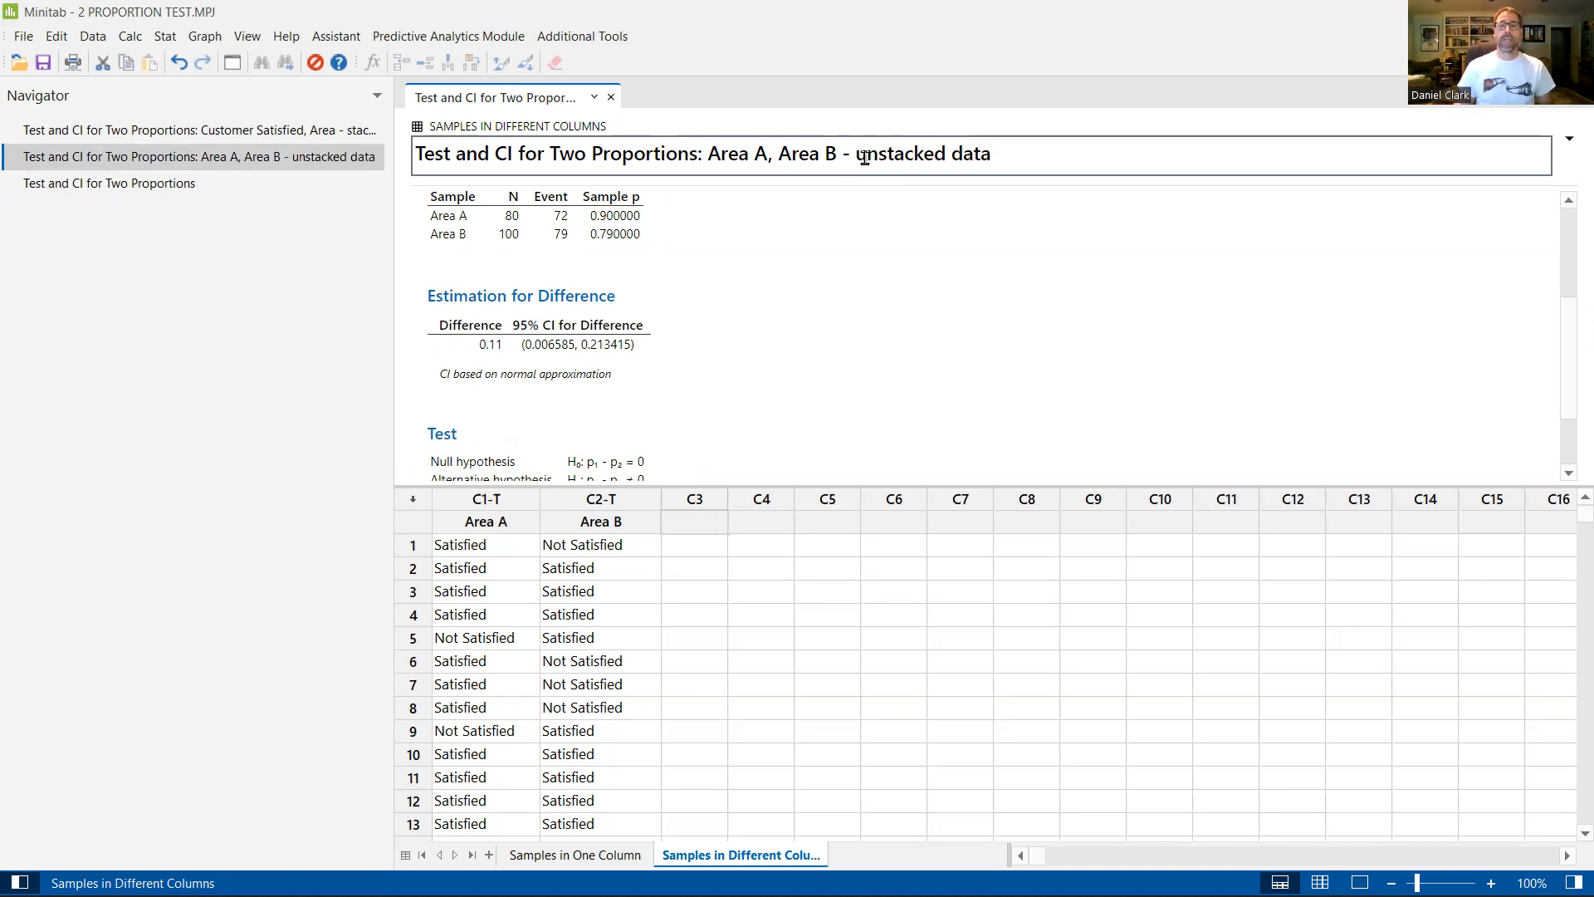
# Step: Append "- summarized data" to the title of the newest Test and CI for Two Proportions output
pyautogui.click(282, 186)
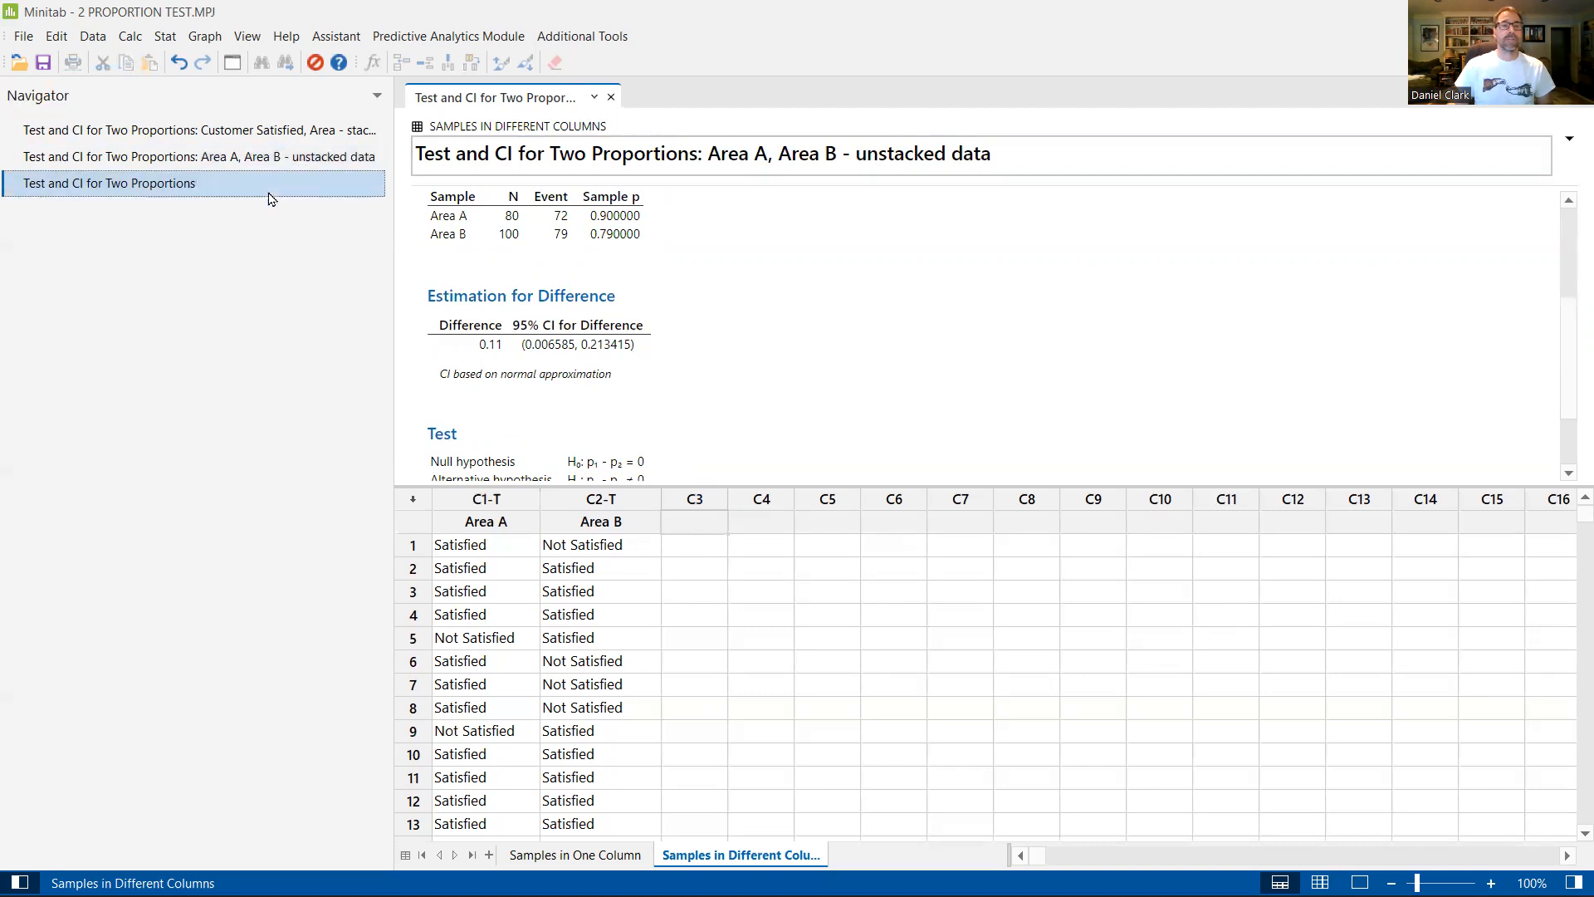
pyautogui.doubleClick(747, 153)
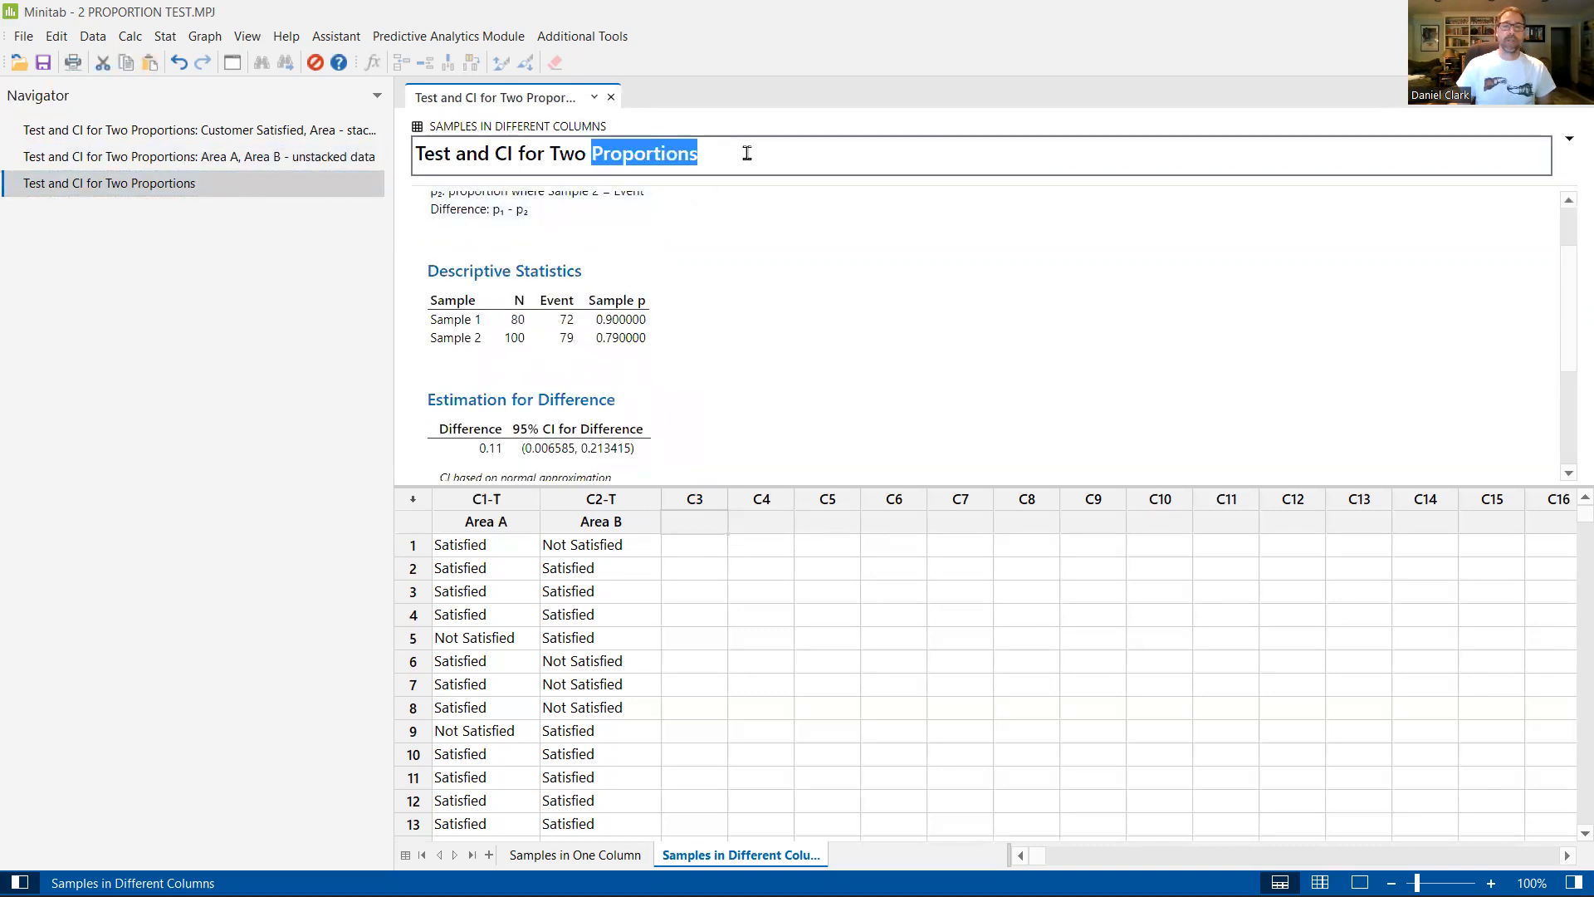
pyautogui.press('End')
pyautogui.write('- summarized data')
pyautogui.press('Return')
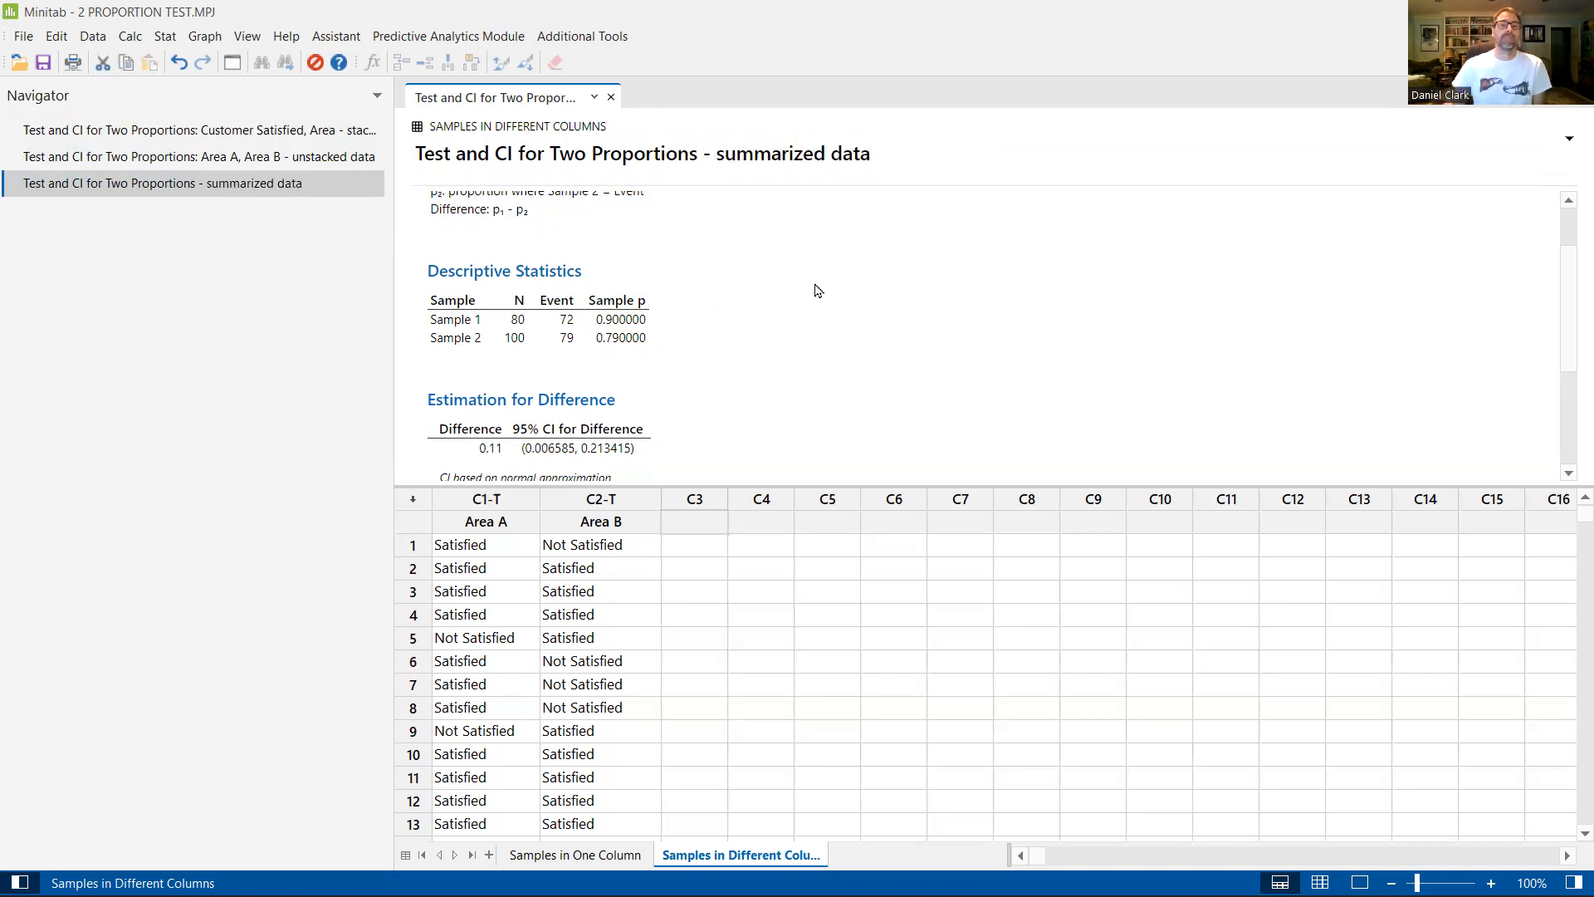
# Step: Look through the stacked, unstacked and summarized data outputs in turn to compare their results
pyautogui.click(83, 133)
pyautogui.click(101, 162)
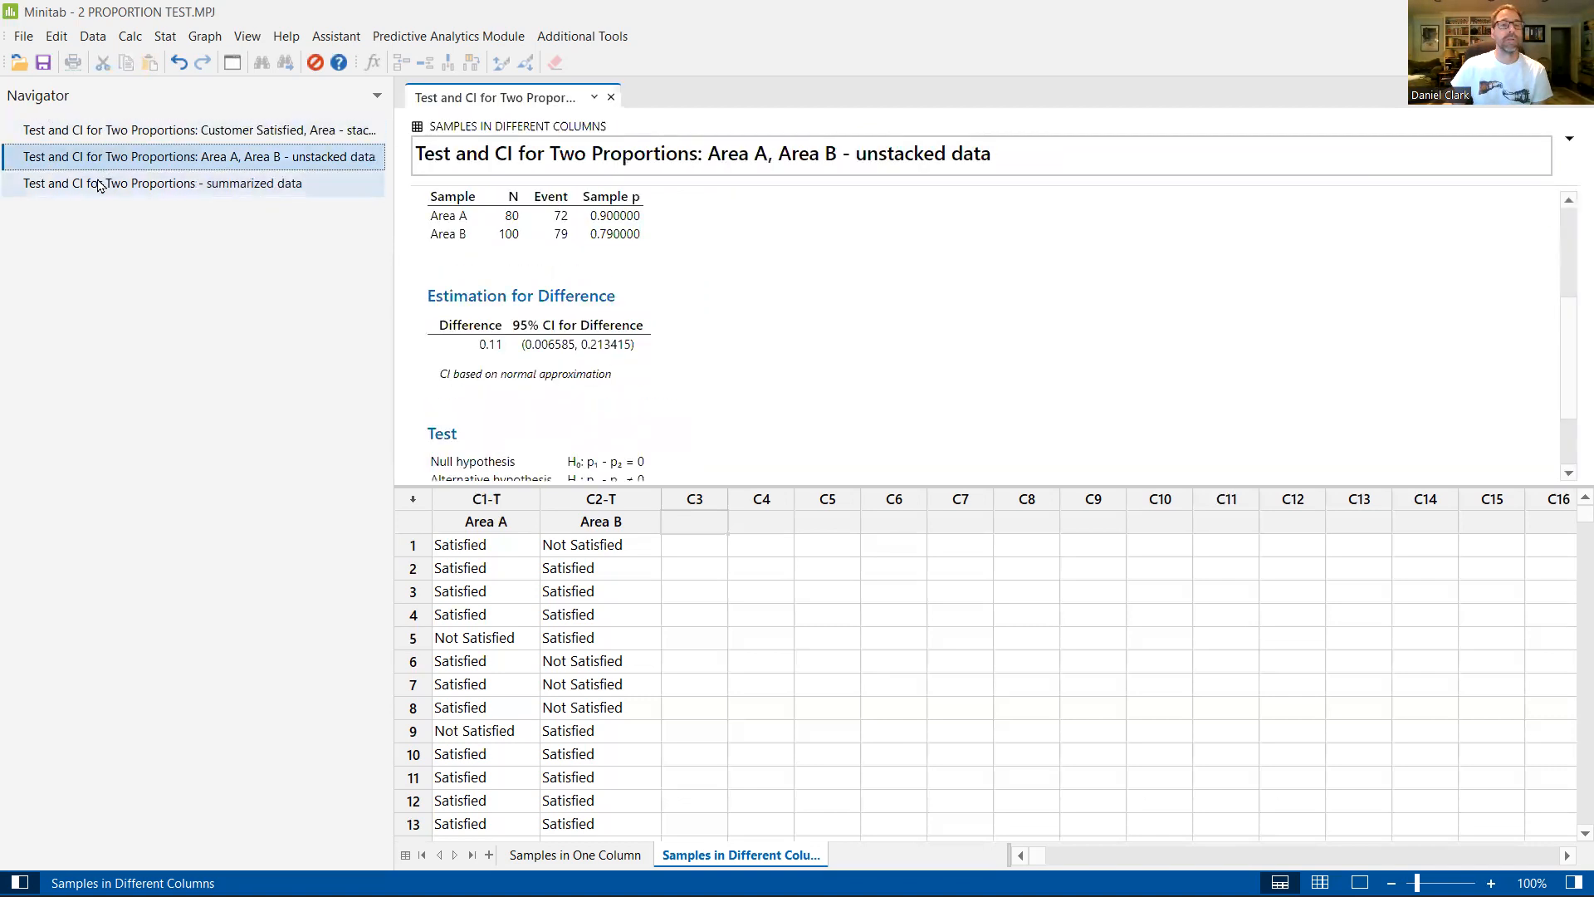
pyautogui.click(105, 183)
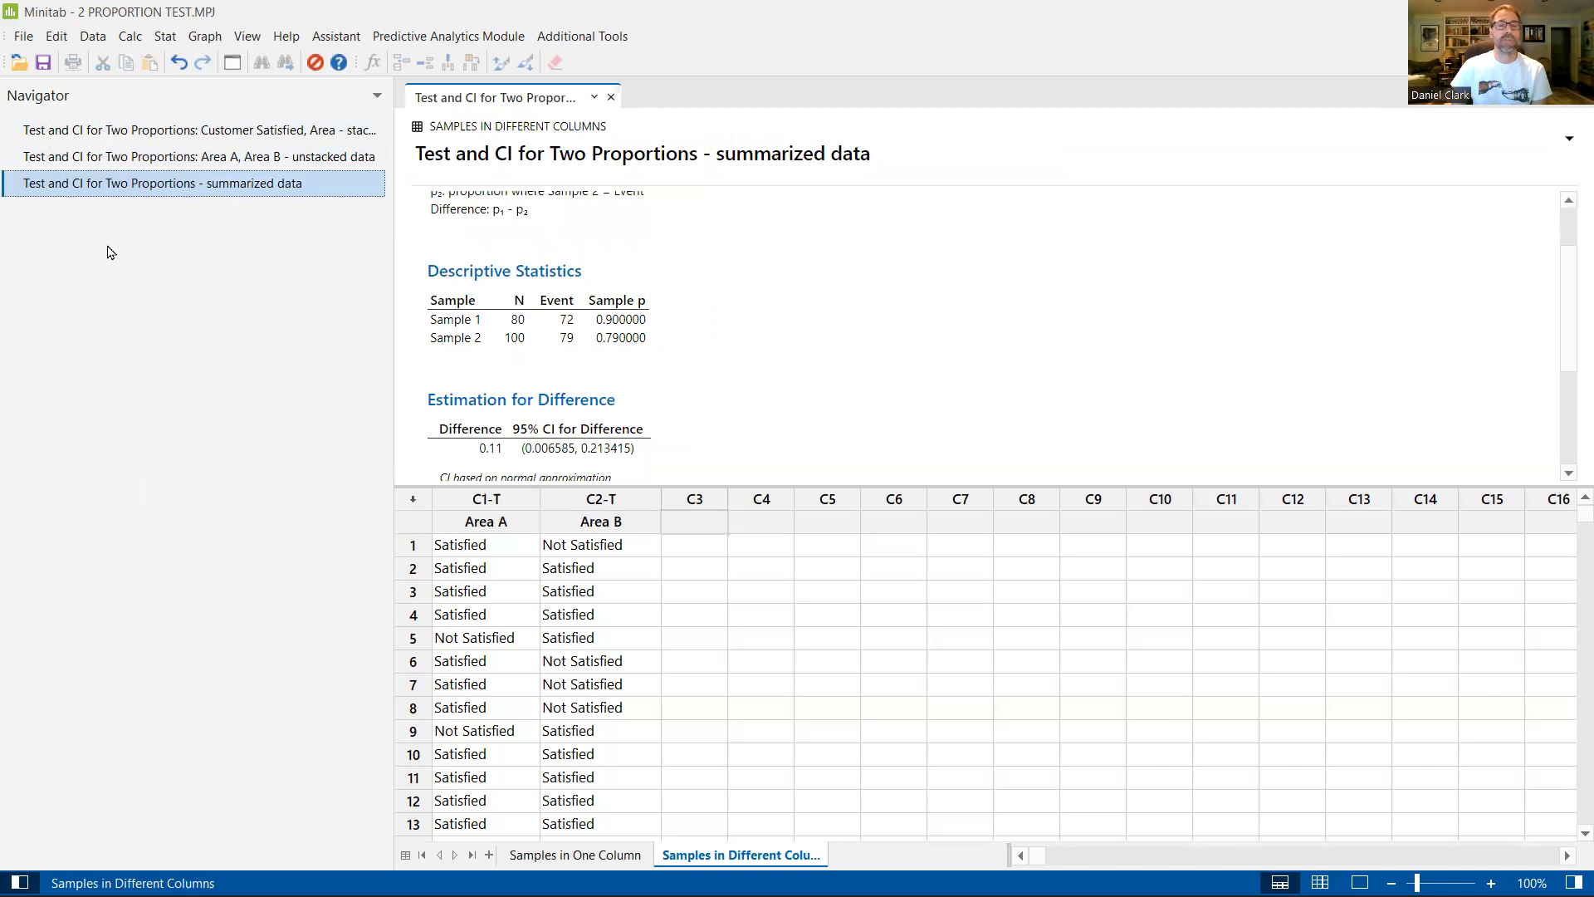